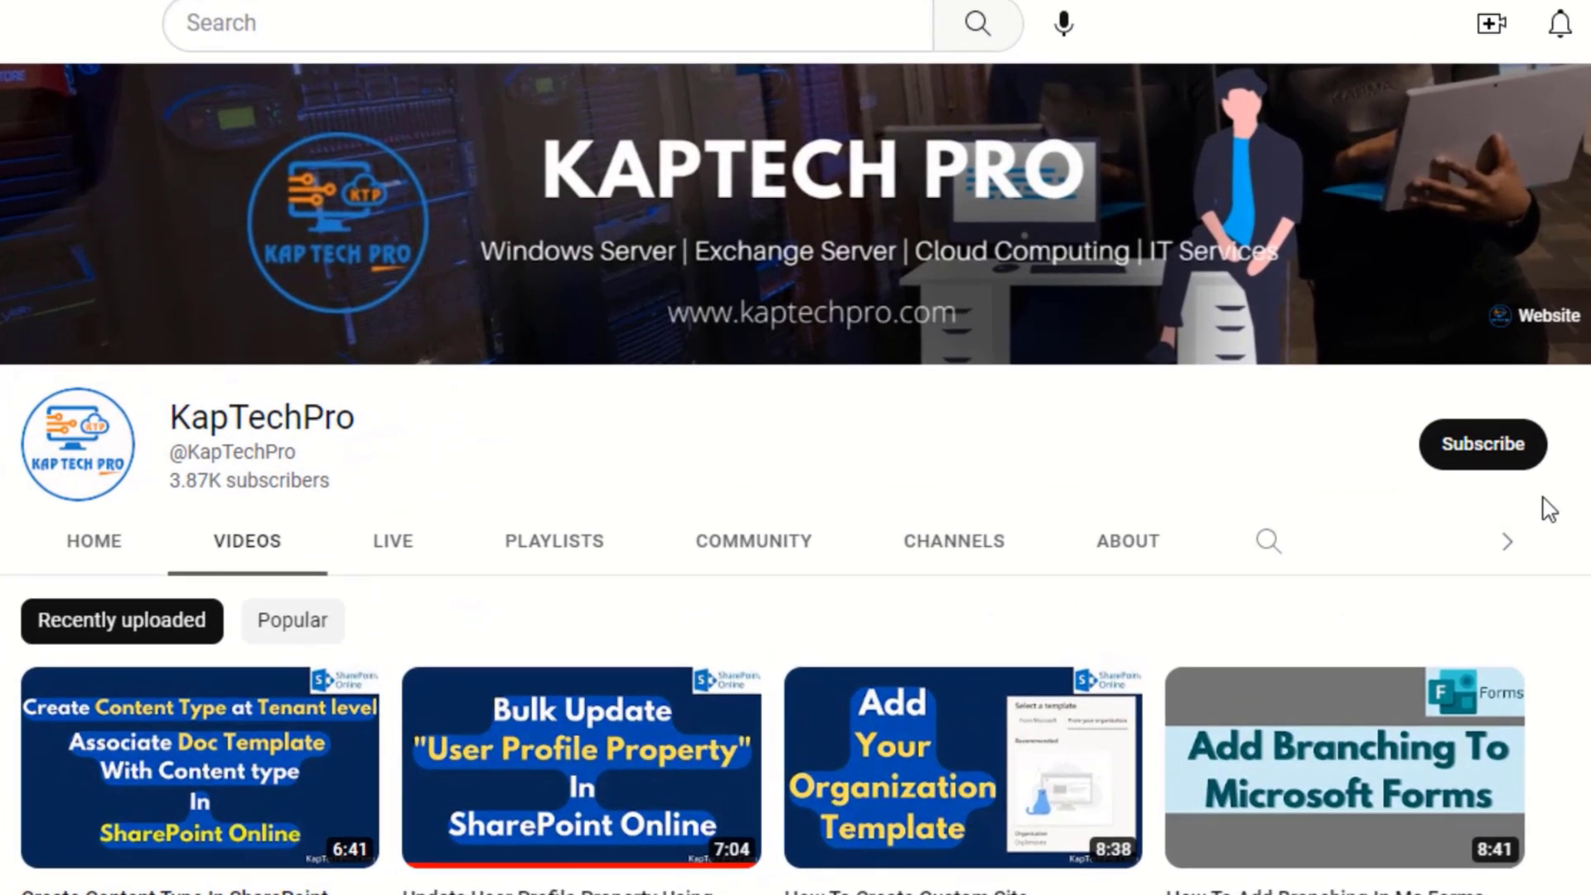
Subscribe to the KapTechPro channel and set its notification bell to All
click(1479, 452)
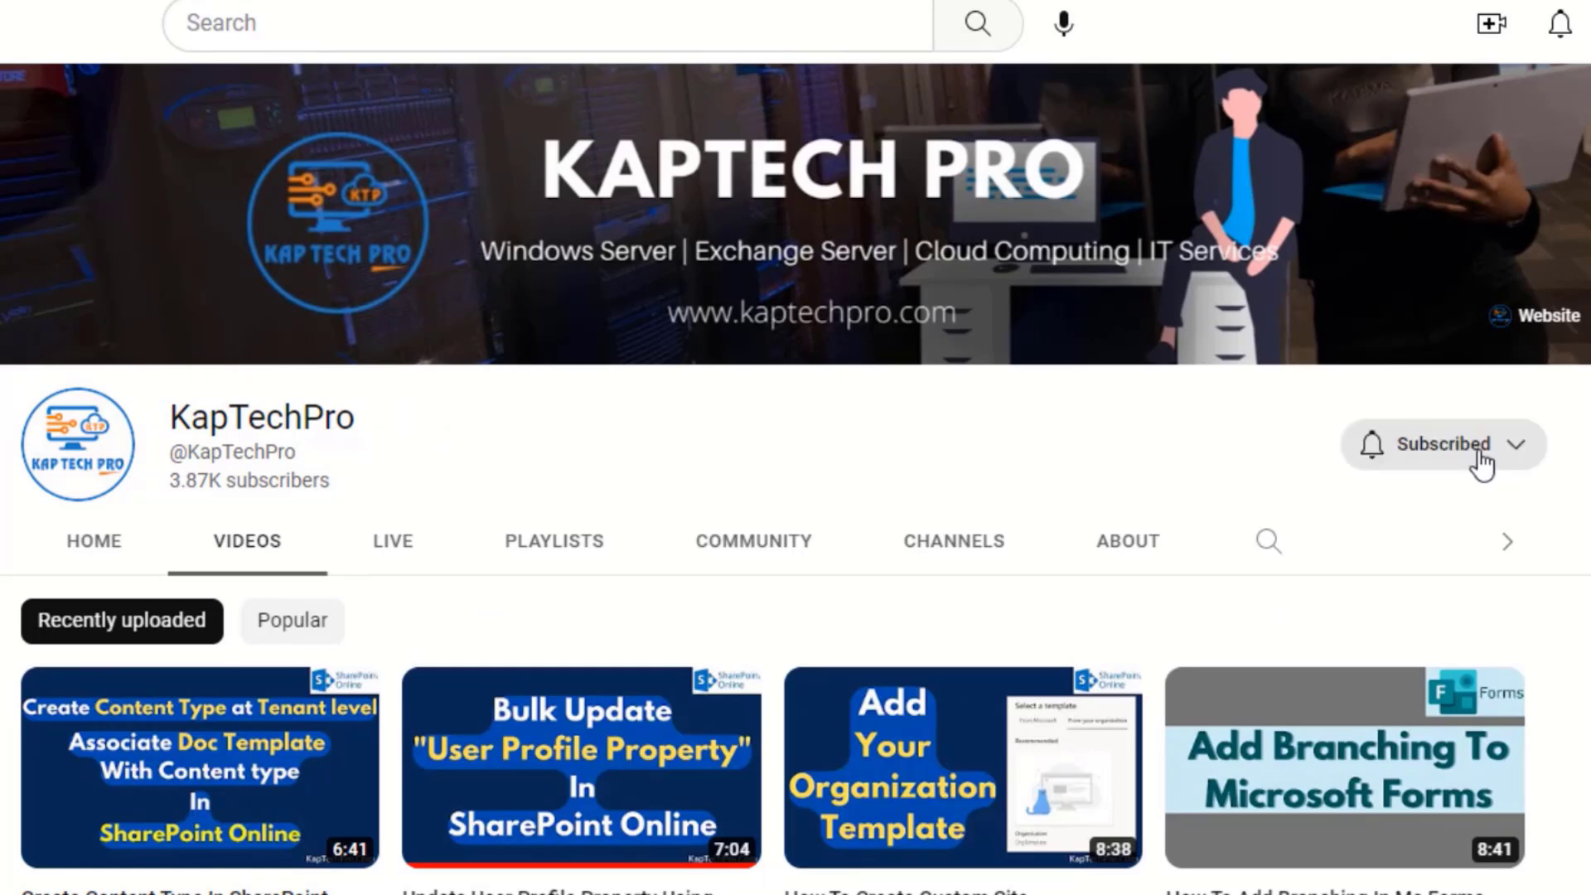
click(1481, 457)
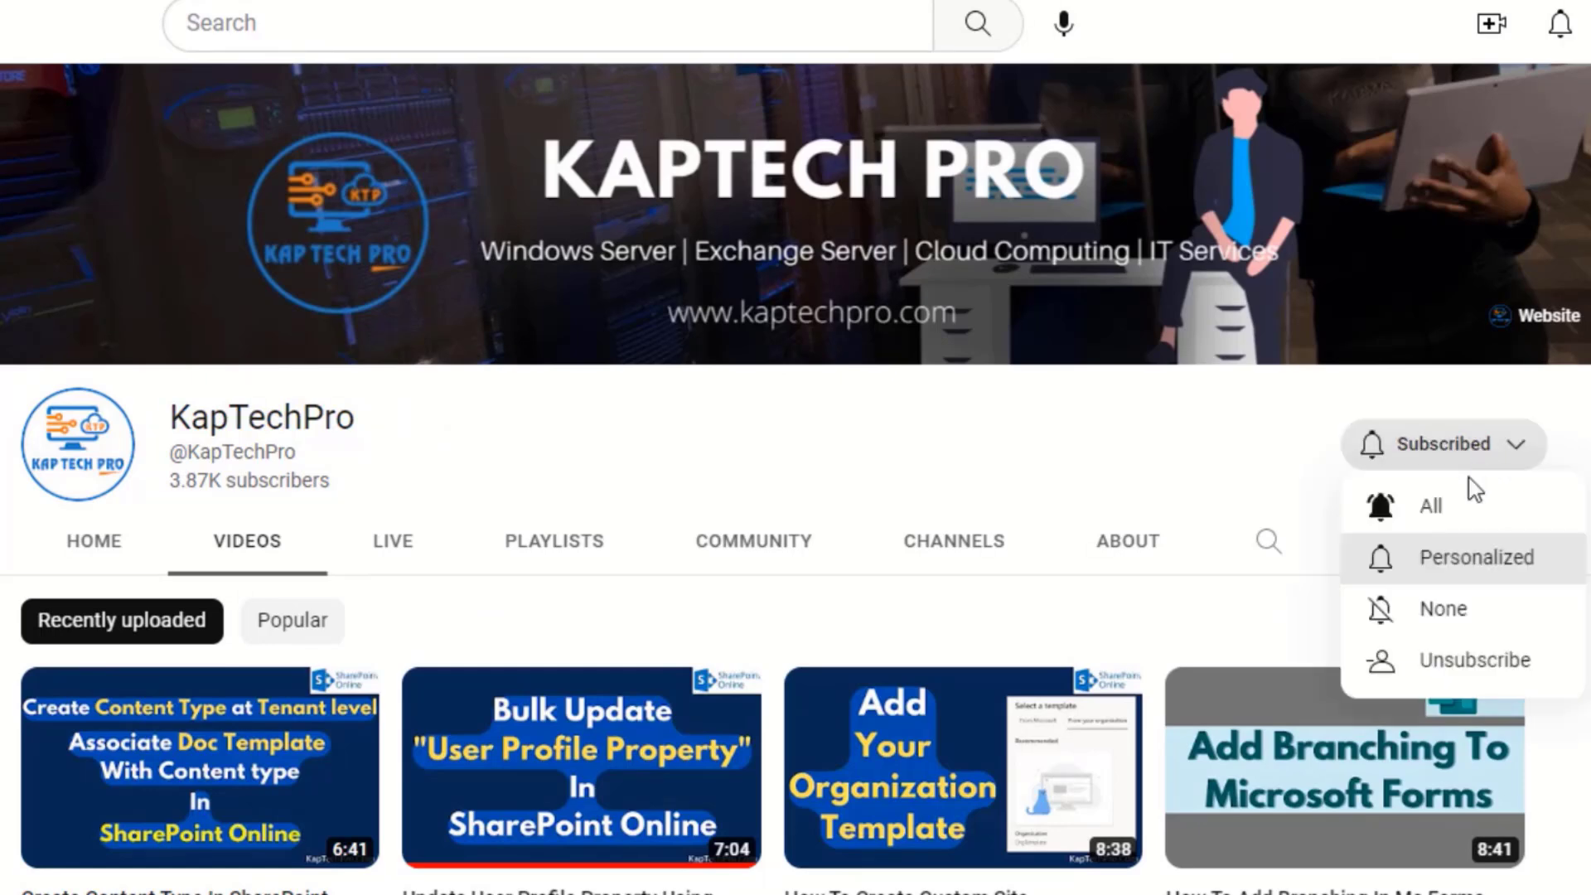
click(1444, 517)
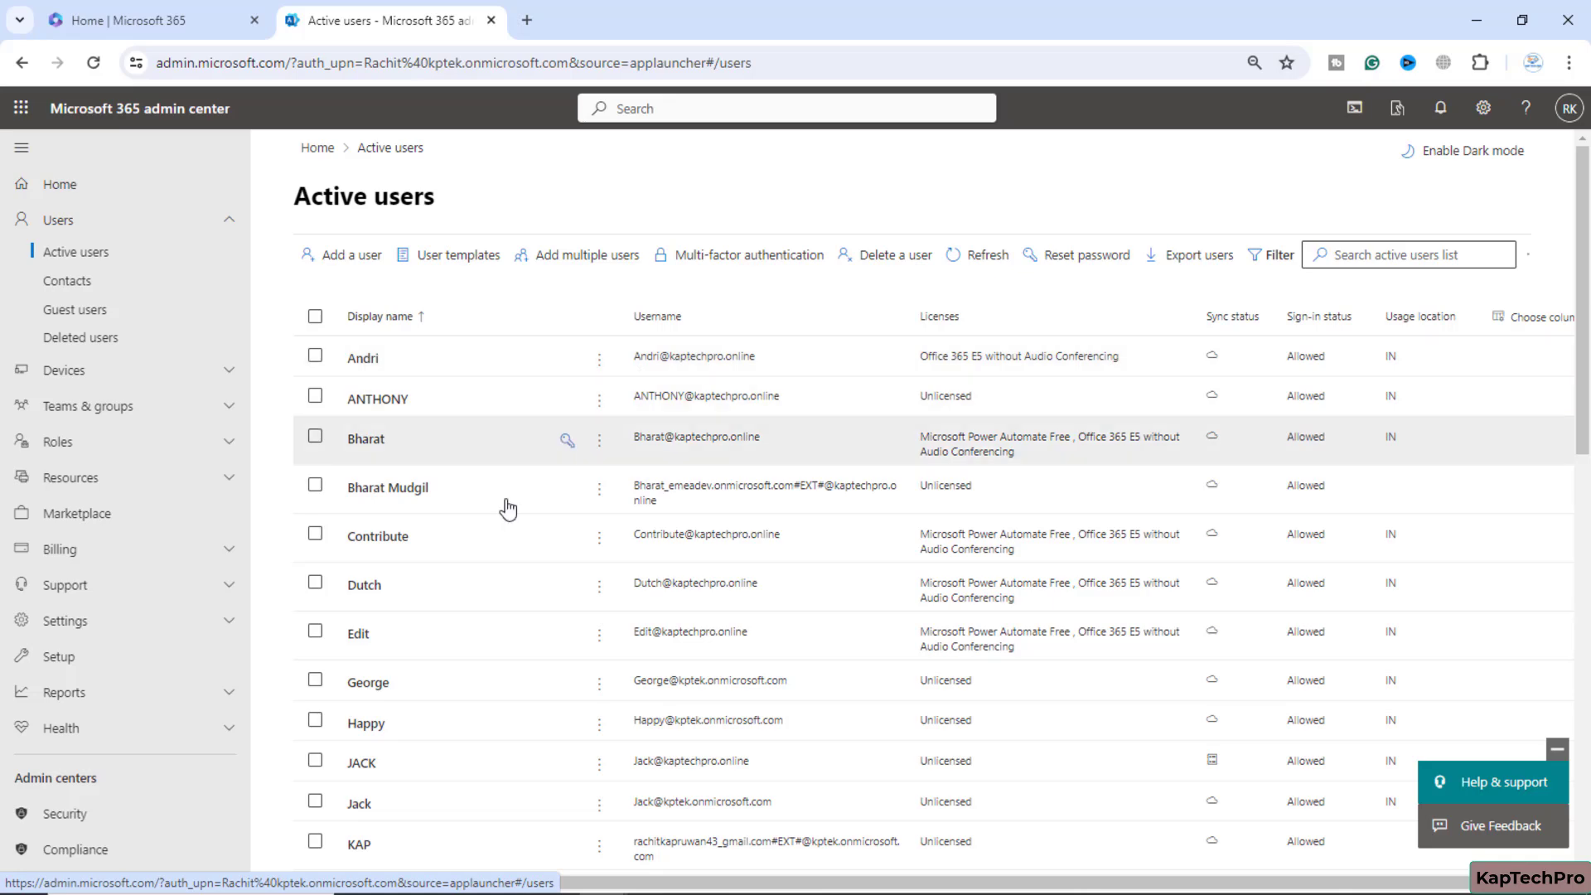
scroll(481, 693, down, 7)
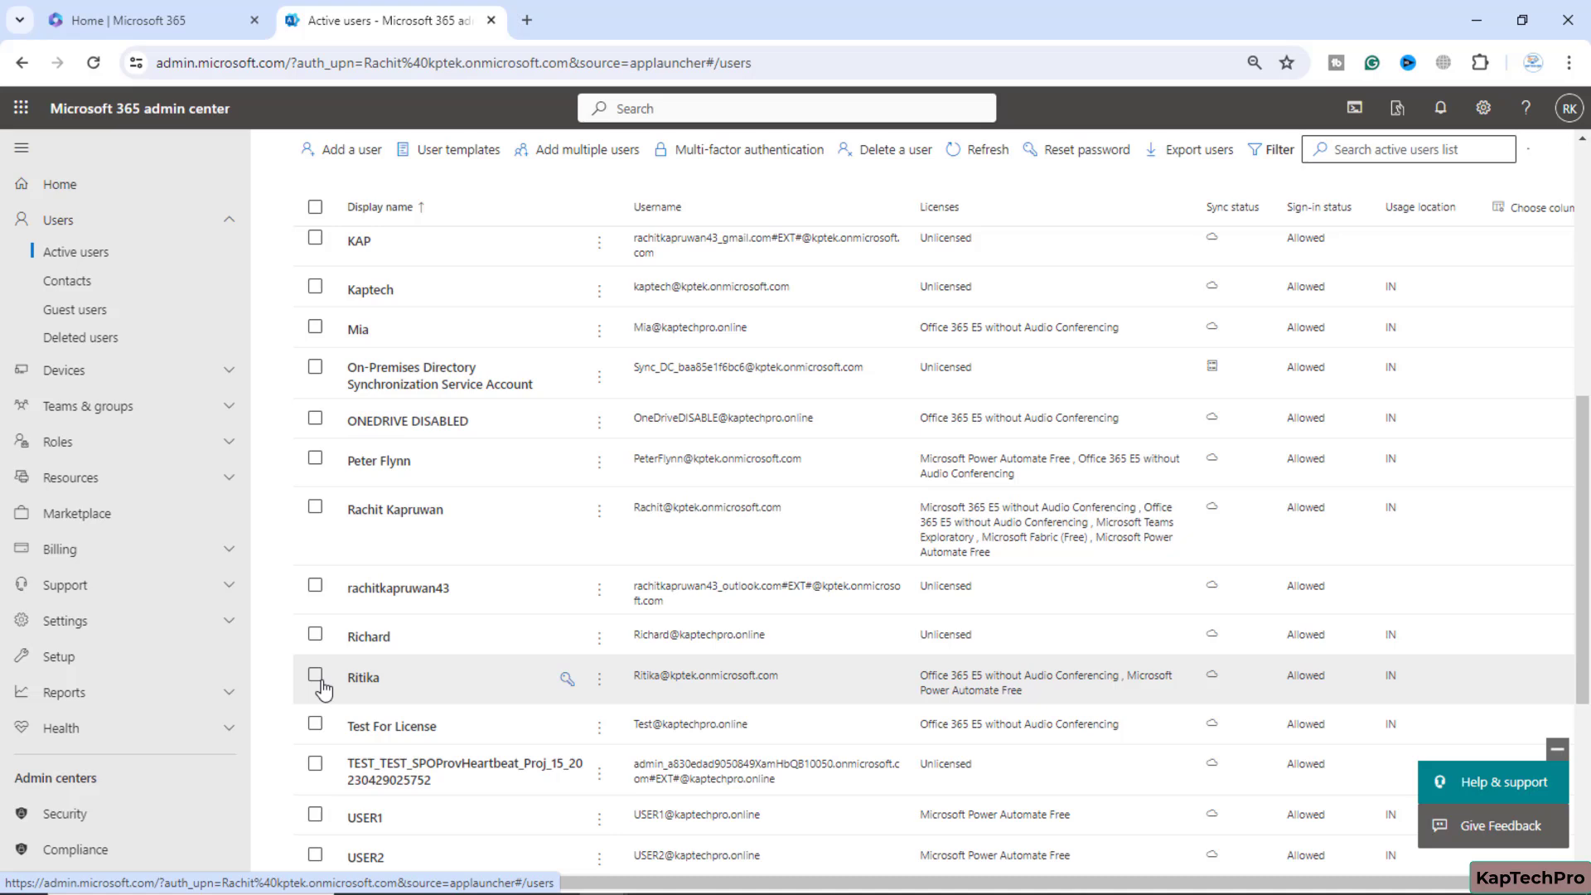
click(317, 680)
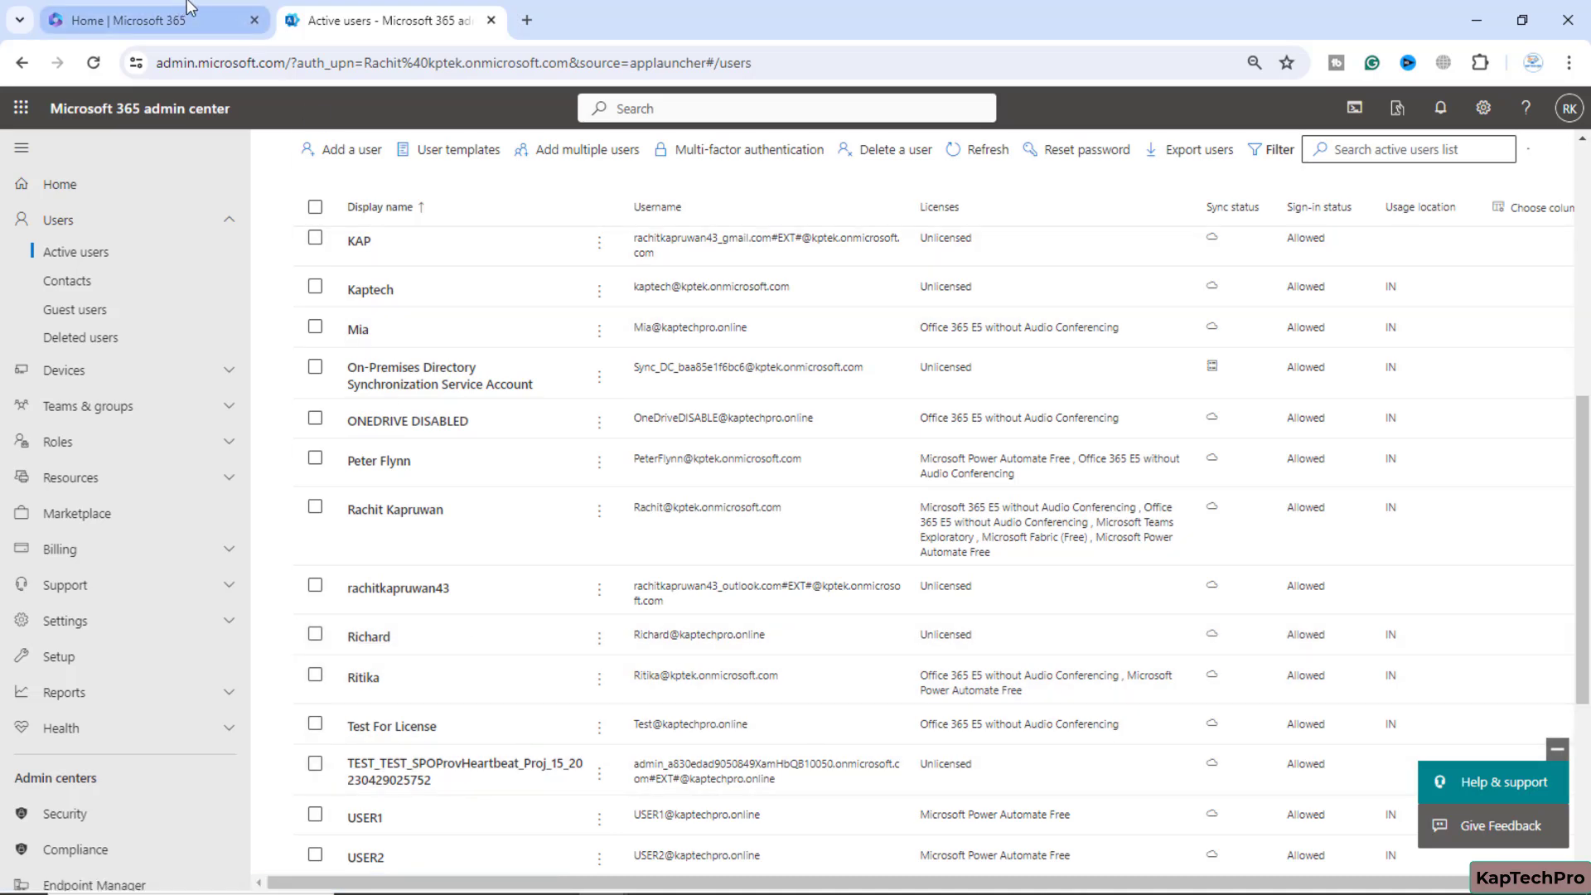
scroll(96, 824, down, 3)
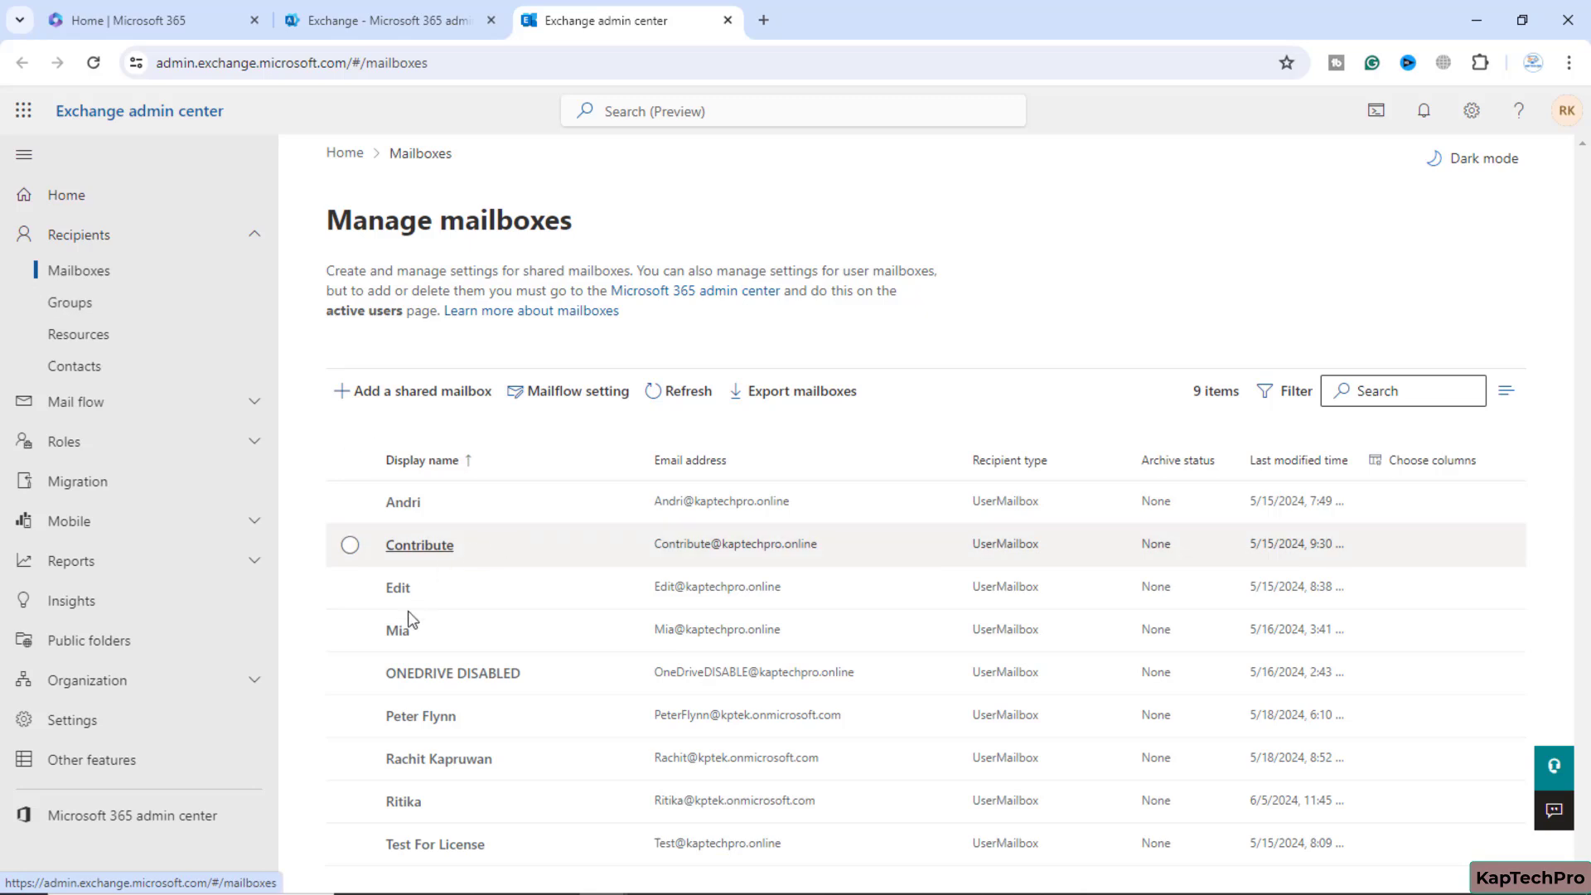
Open the user's mailbox Delegation tab and review the Send on behalf description
click(404, 804)
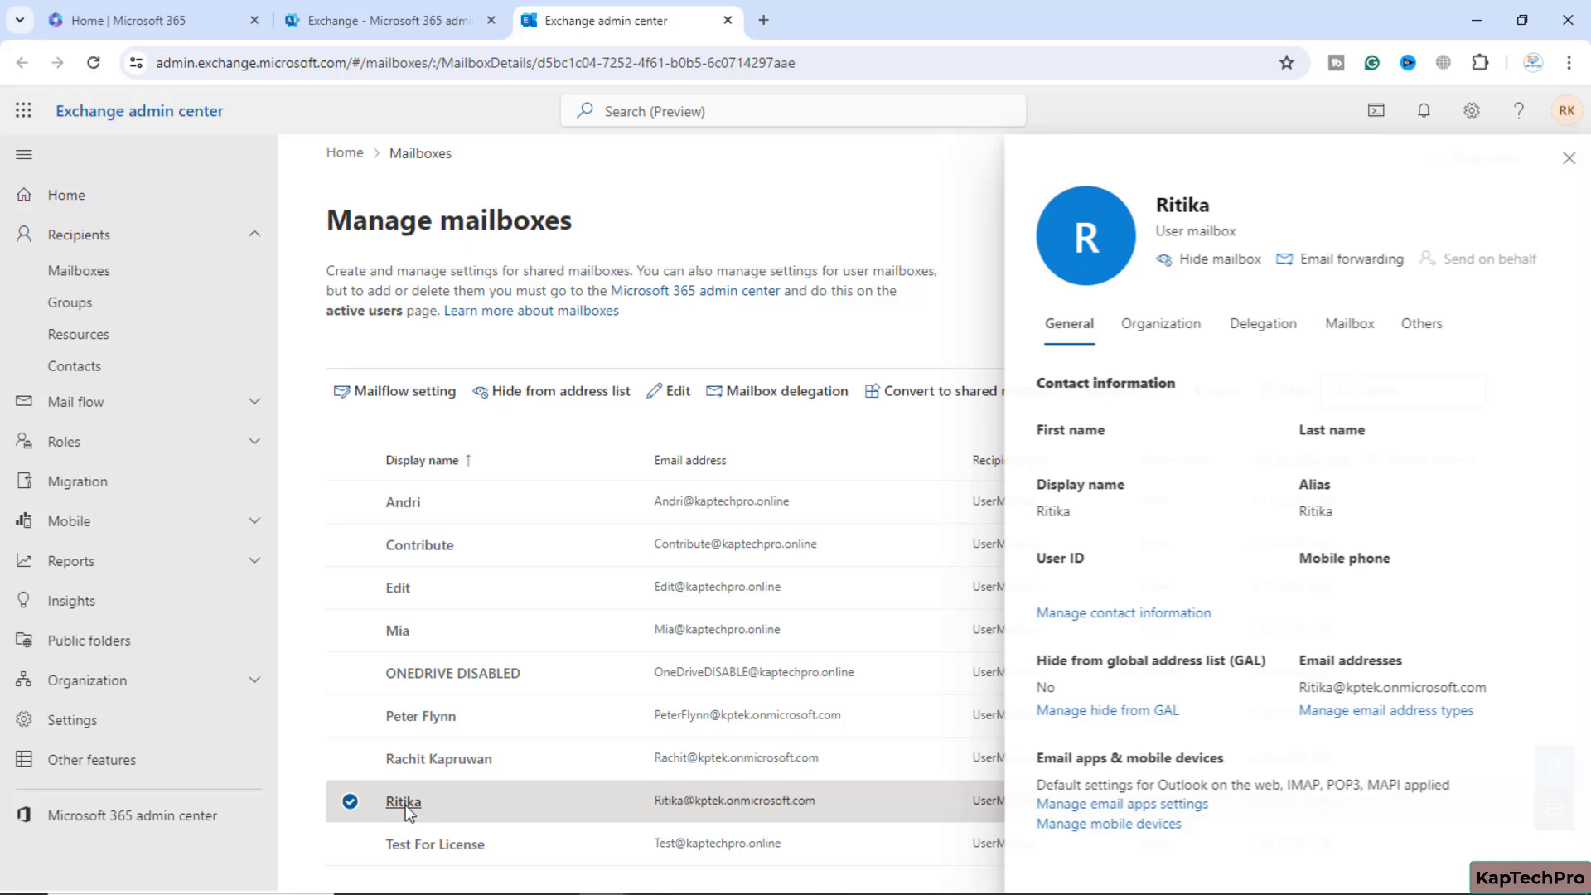
click(1261, 325)
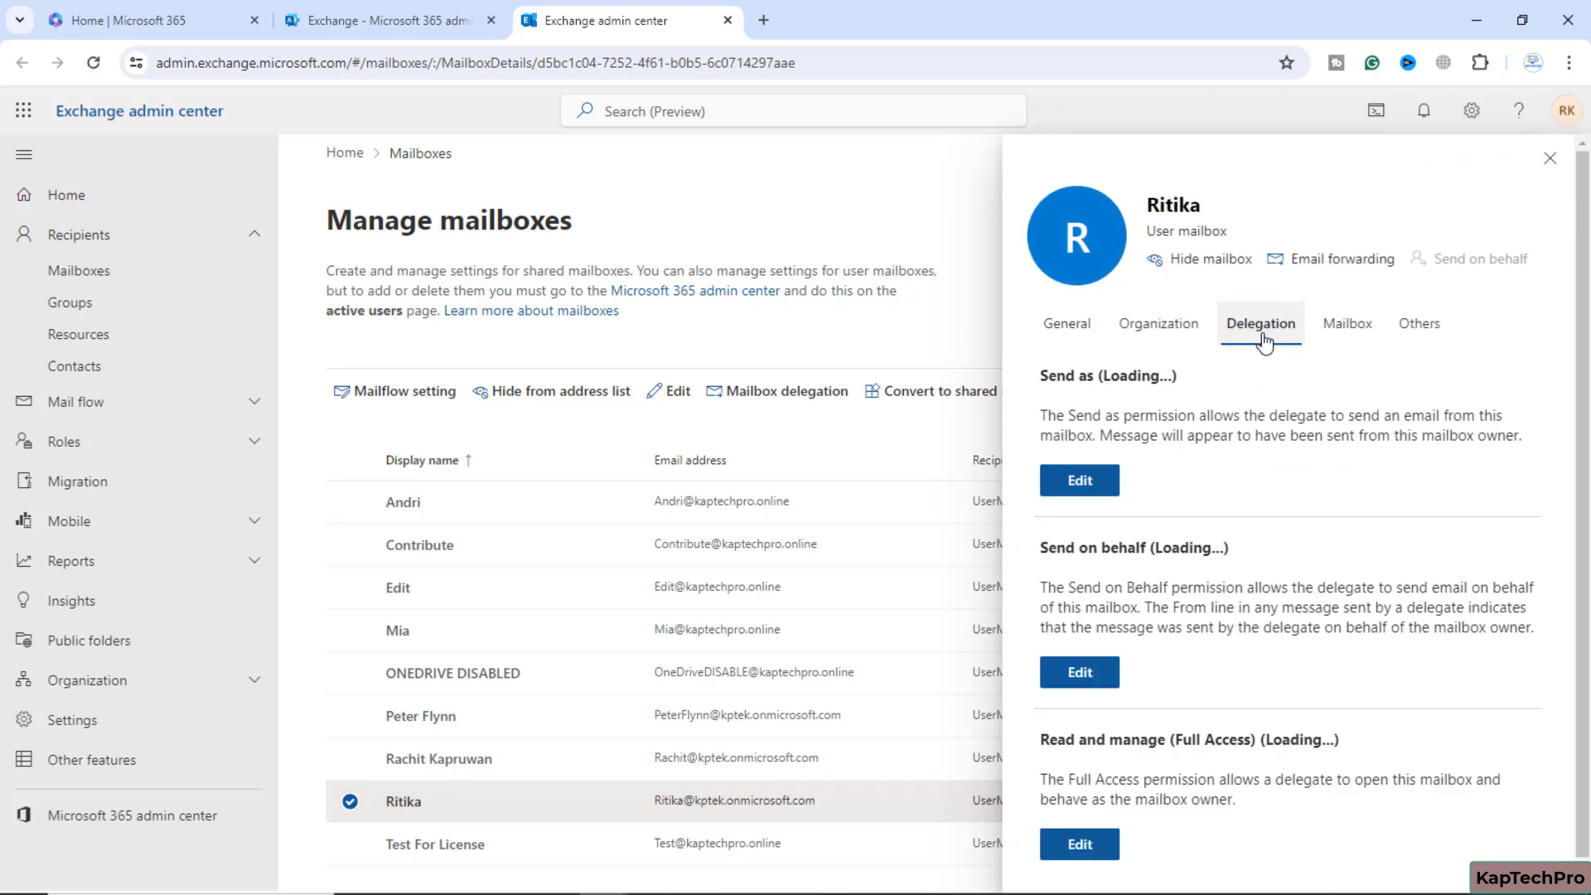
scroll(1298, 514, down, 1)
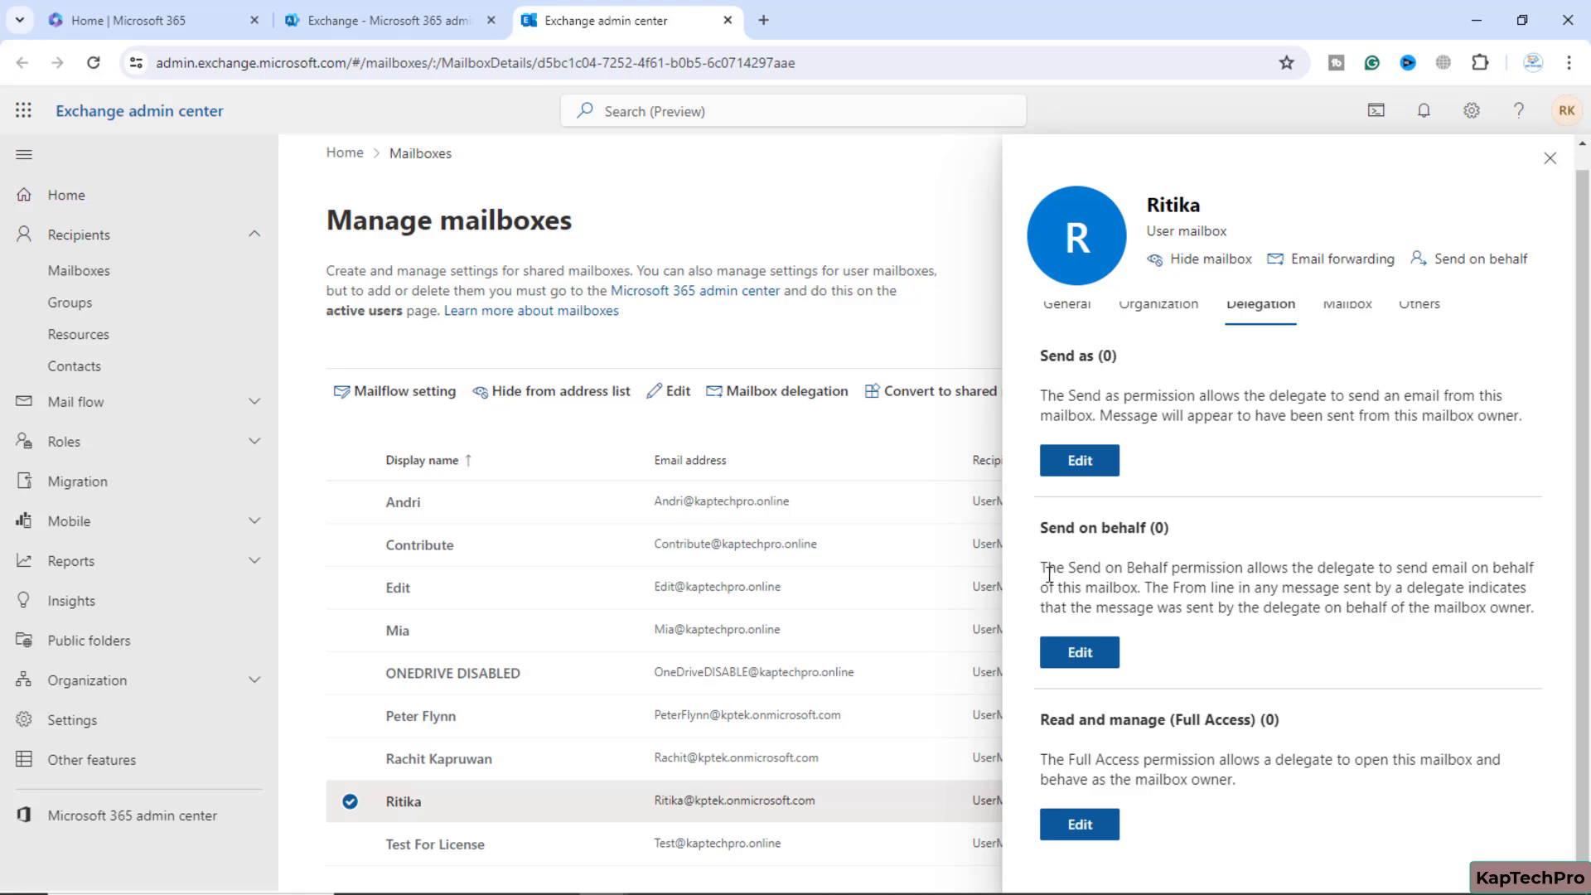
drag(1153, 586, 1338, 613)
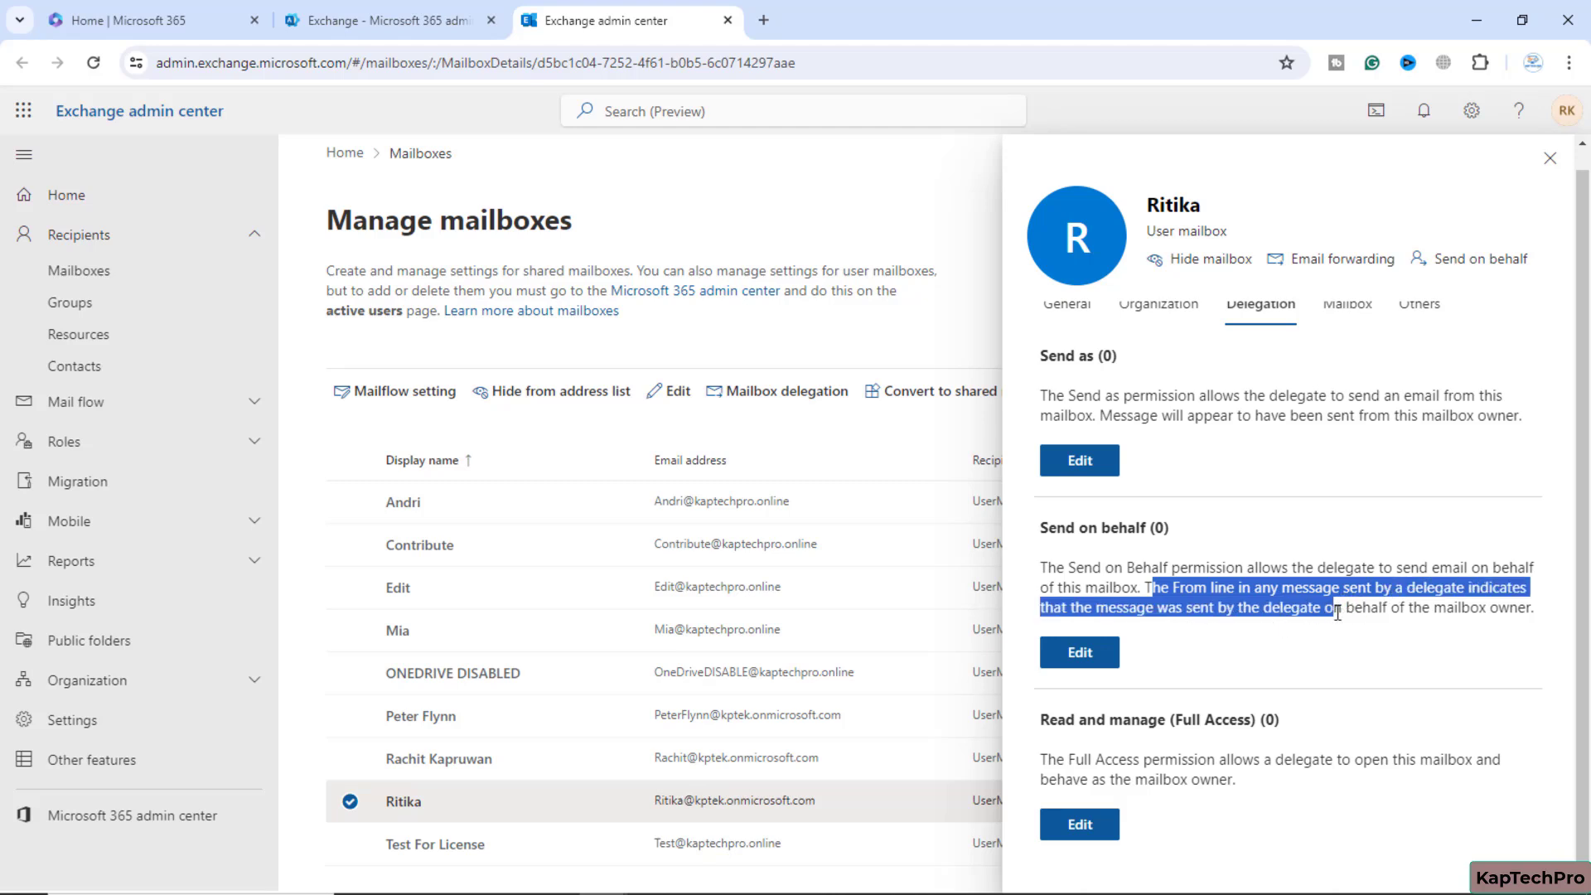
click(1158, 754)
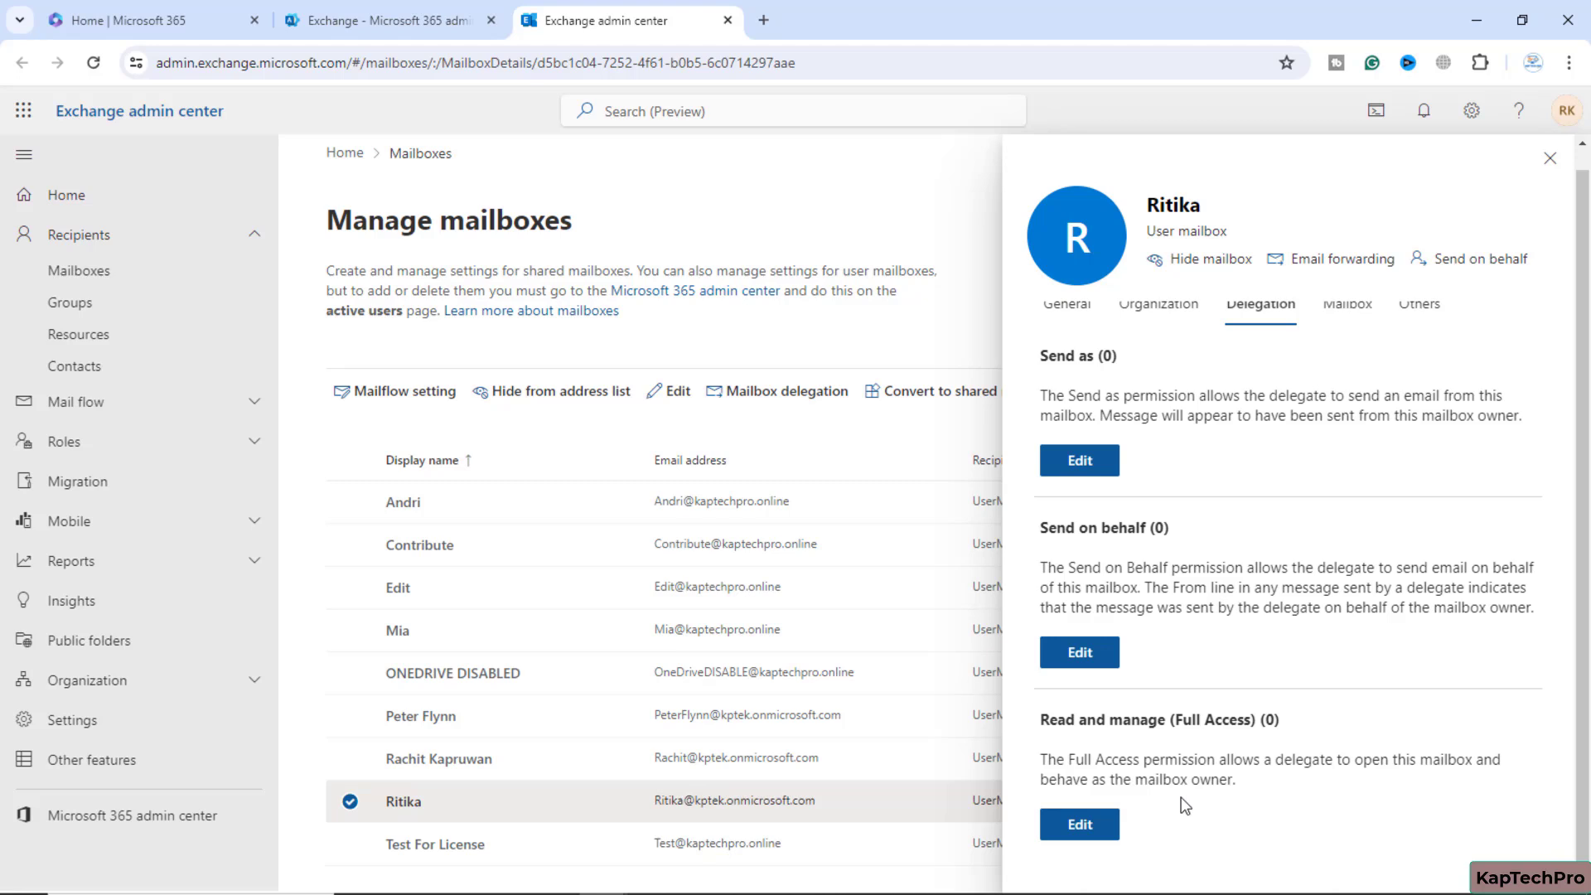
Edit Read and manage (Full Access) and bring up the Add members user list
click(1080, 825)
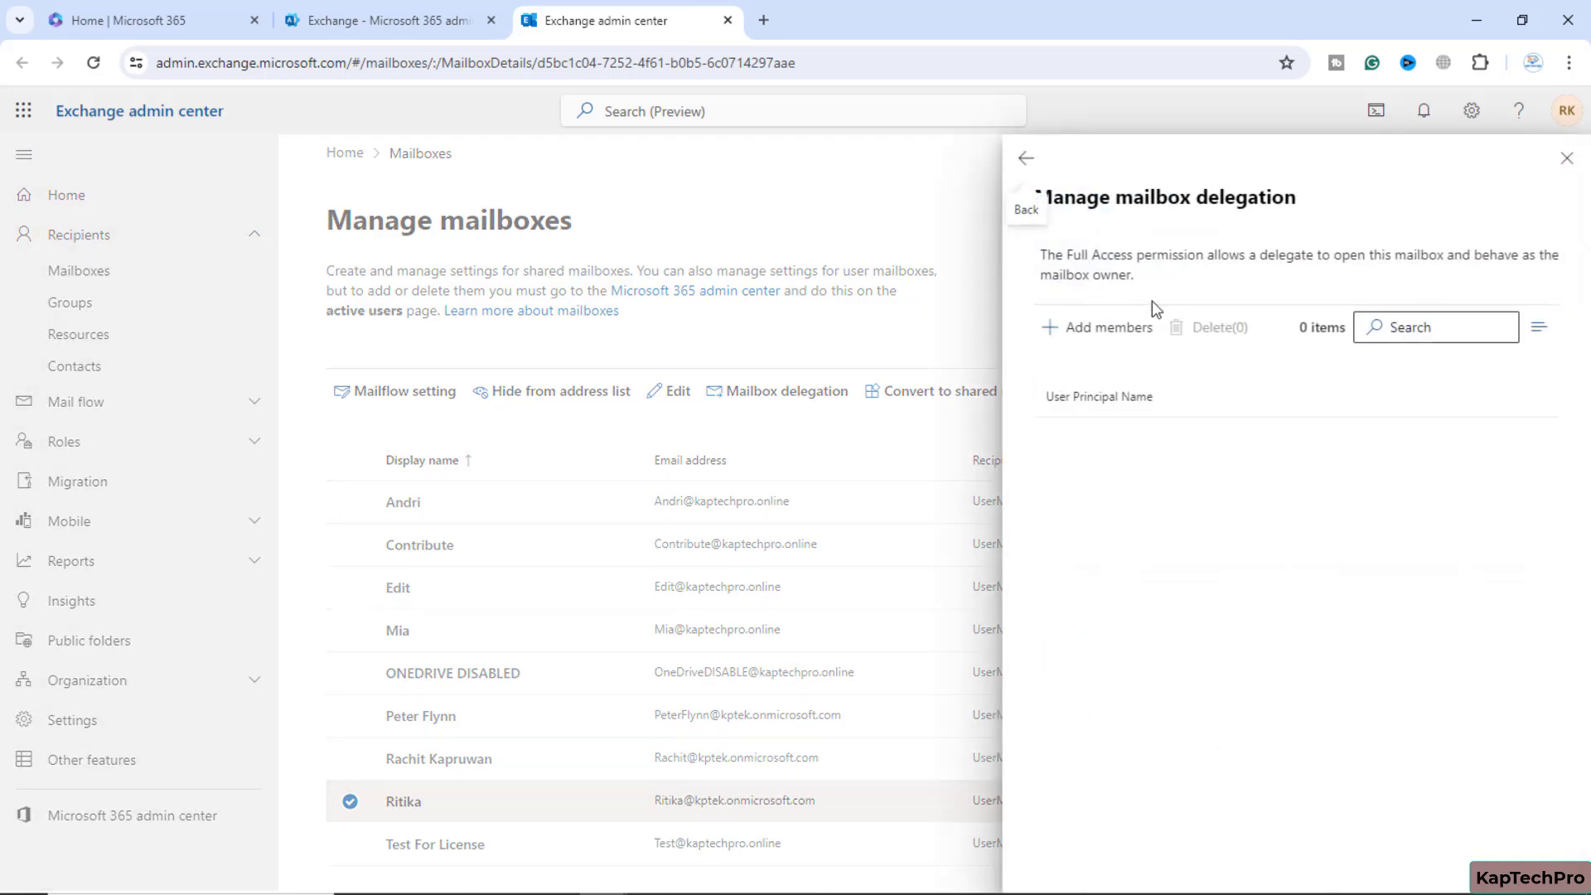
click(1095, 333)
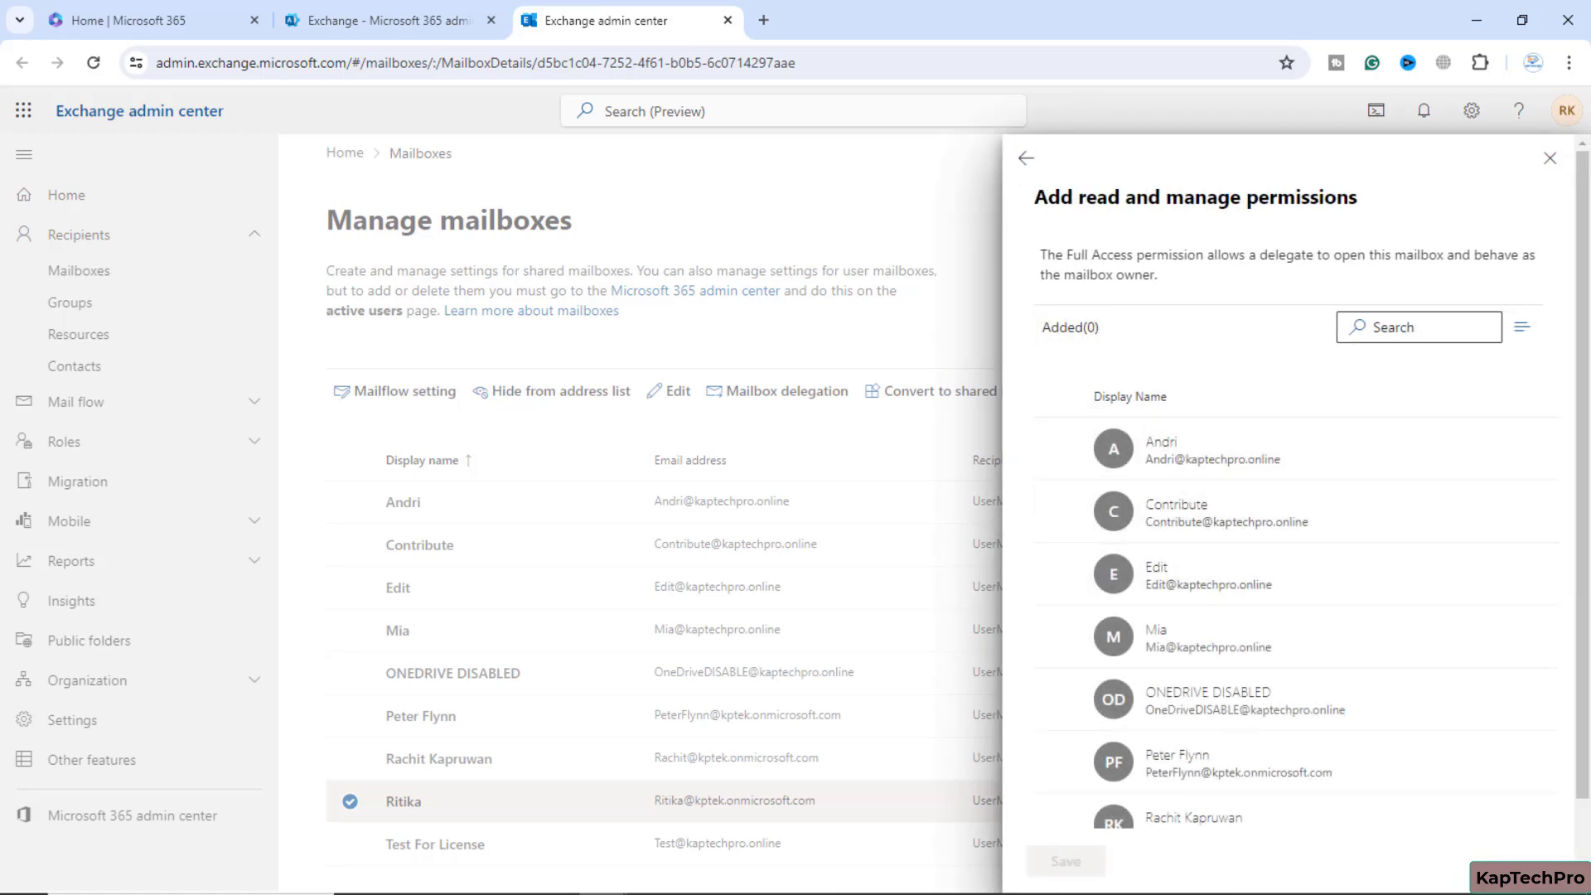
mouse_move(606, 877)
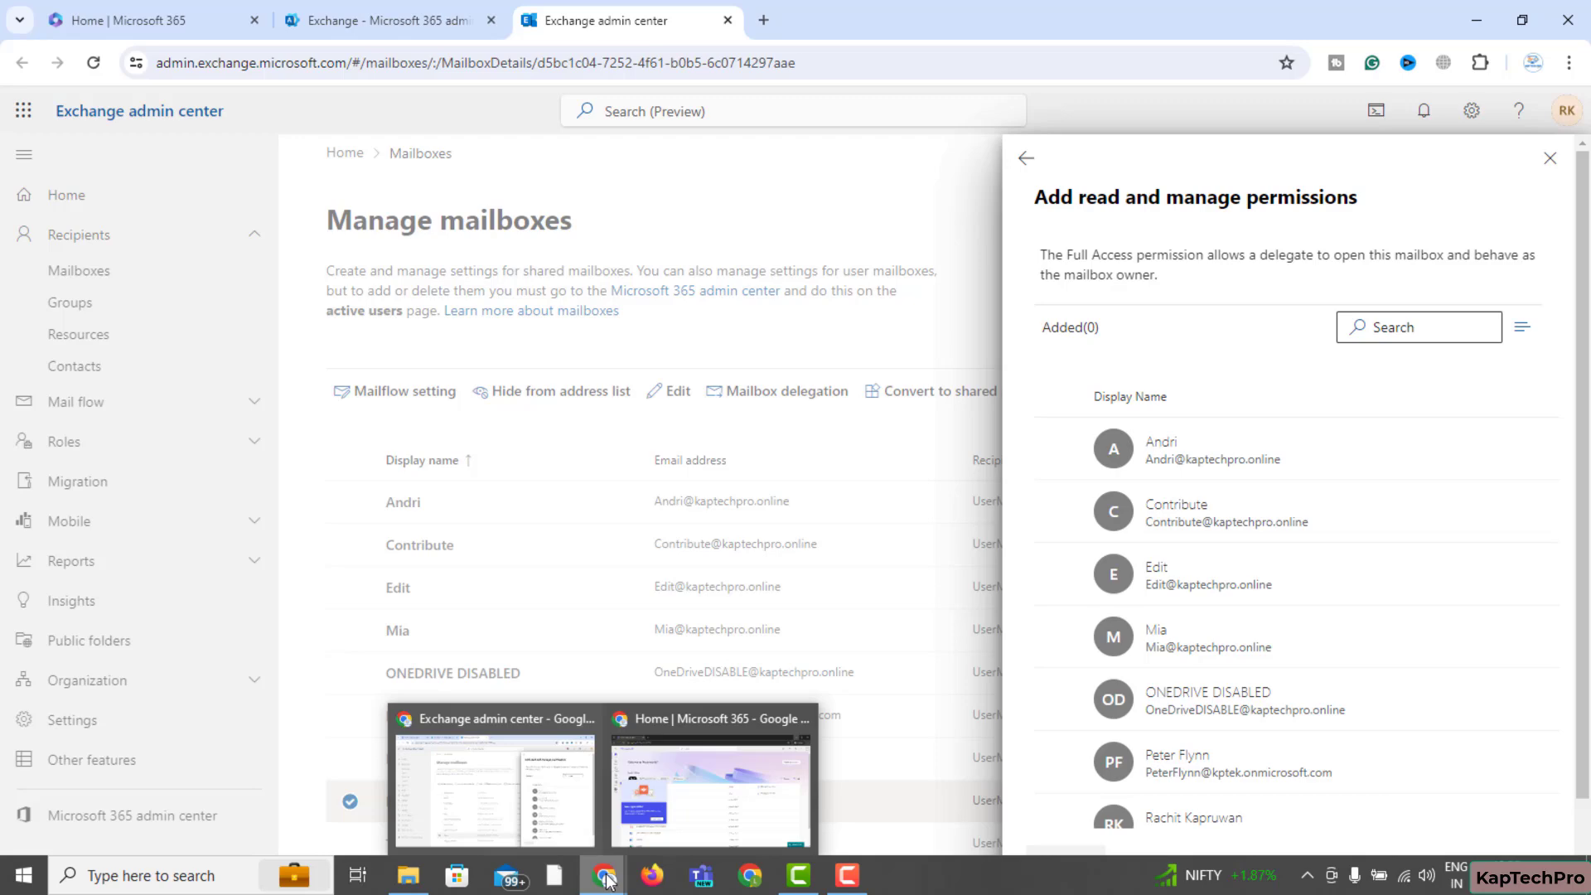
Open Outlook on the web from the Microsoft 365 app launcher
click(430, 10)
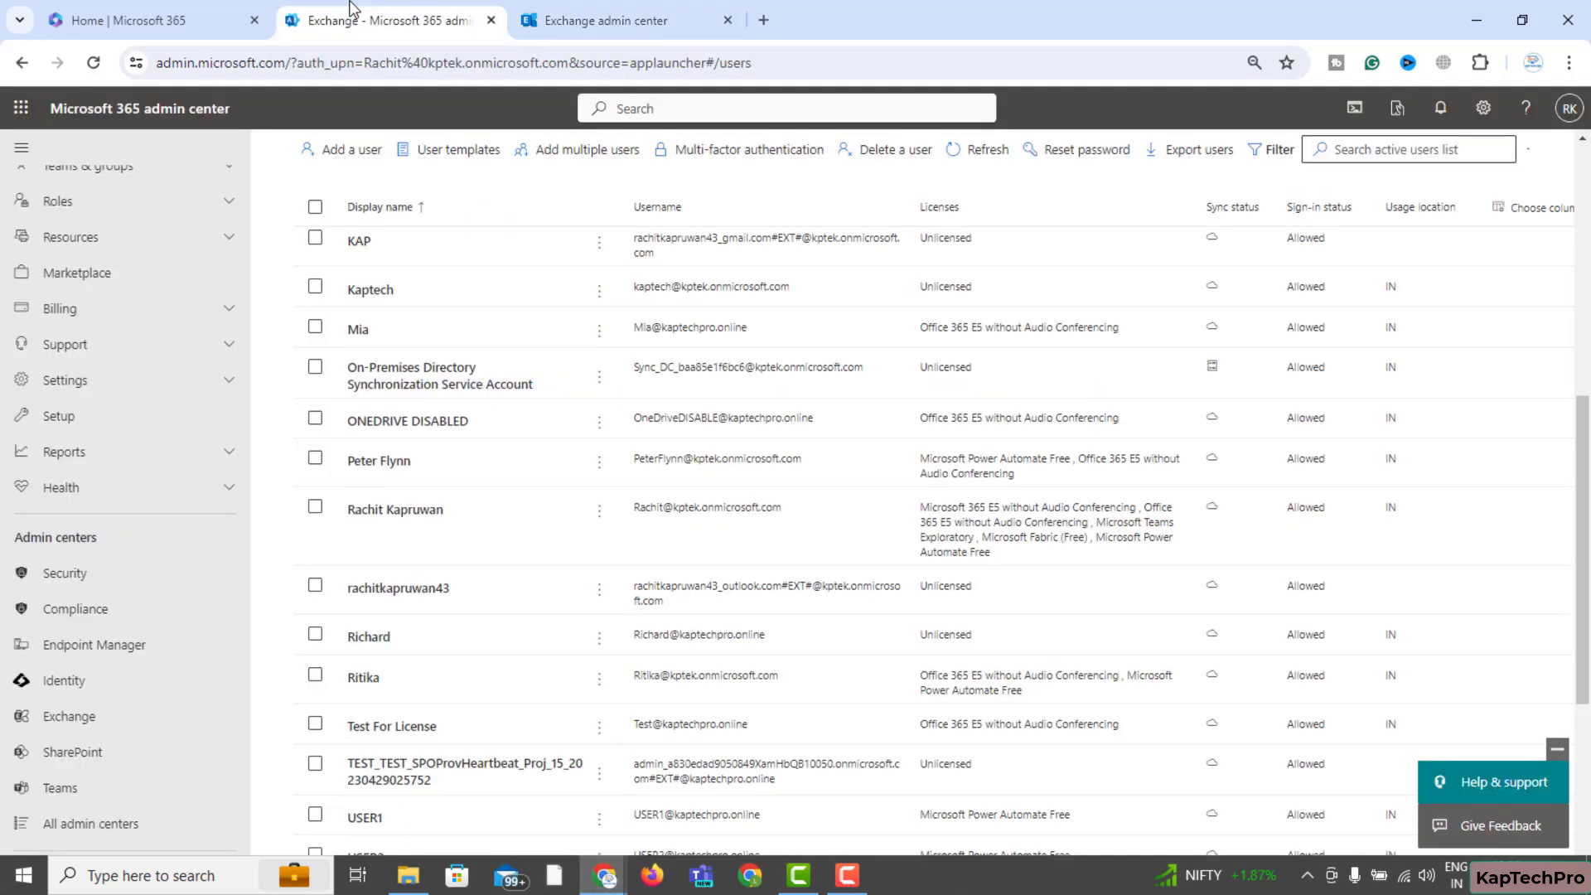
click(122, 4)
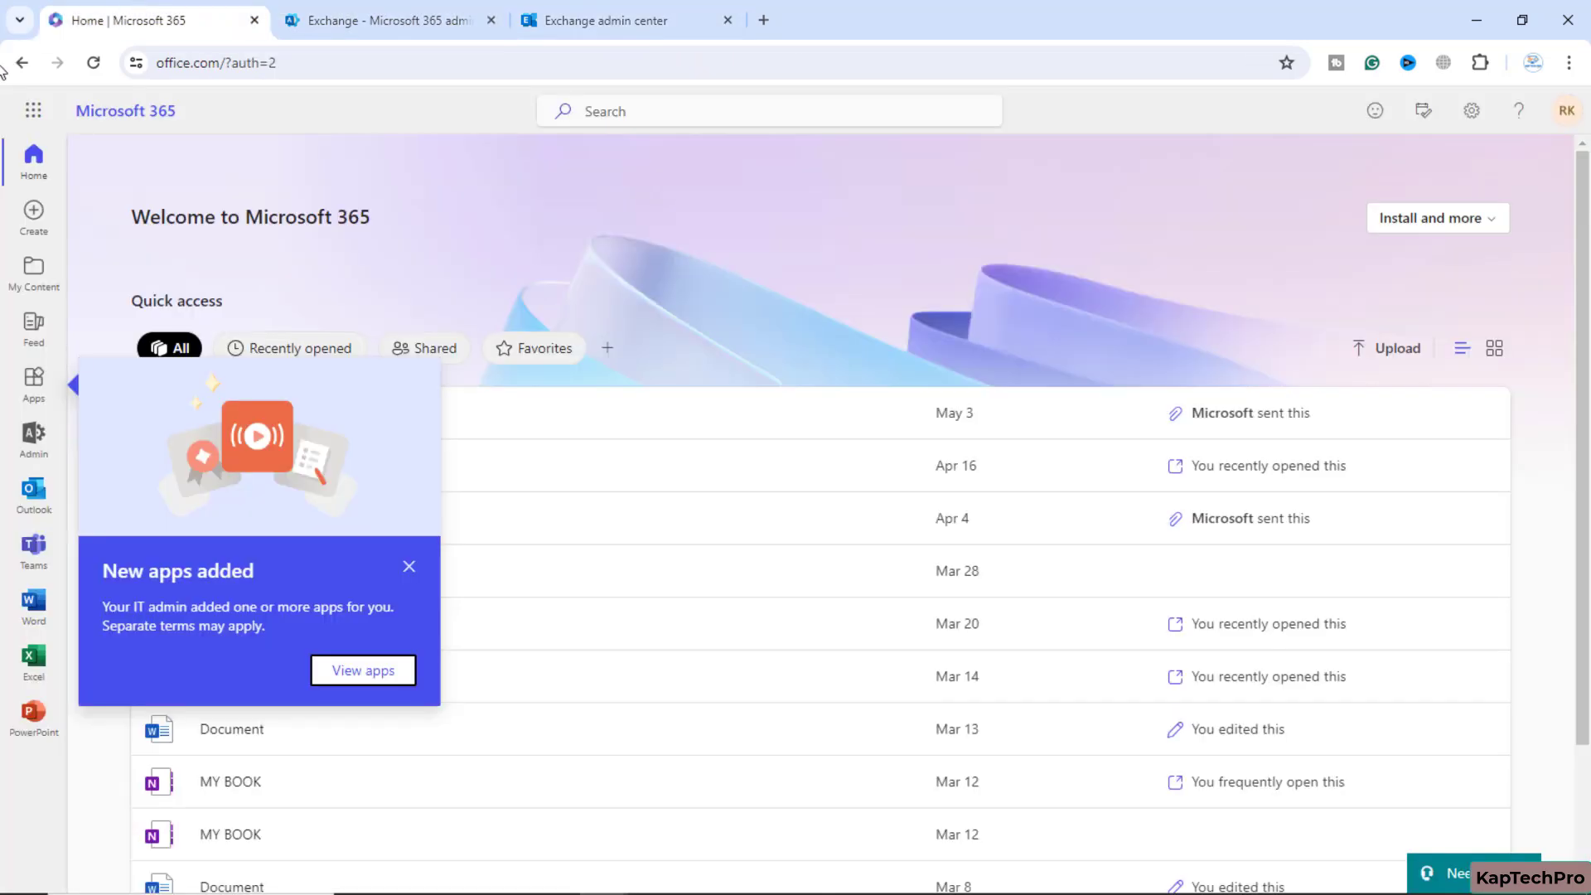
click(30, 124)
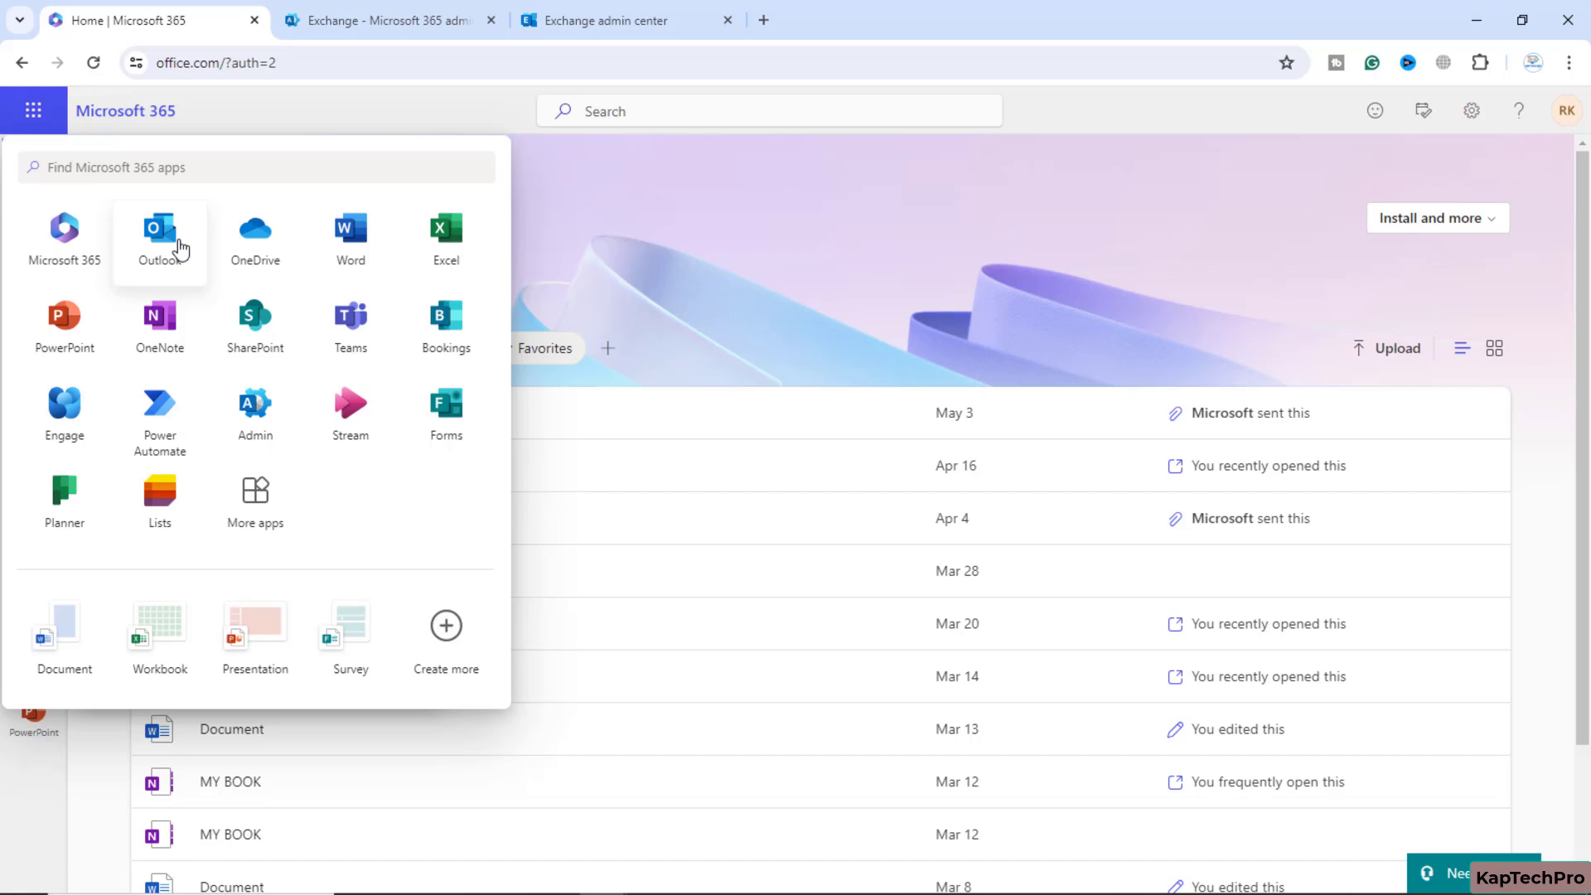
click(180, 248)
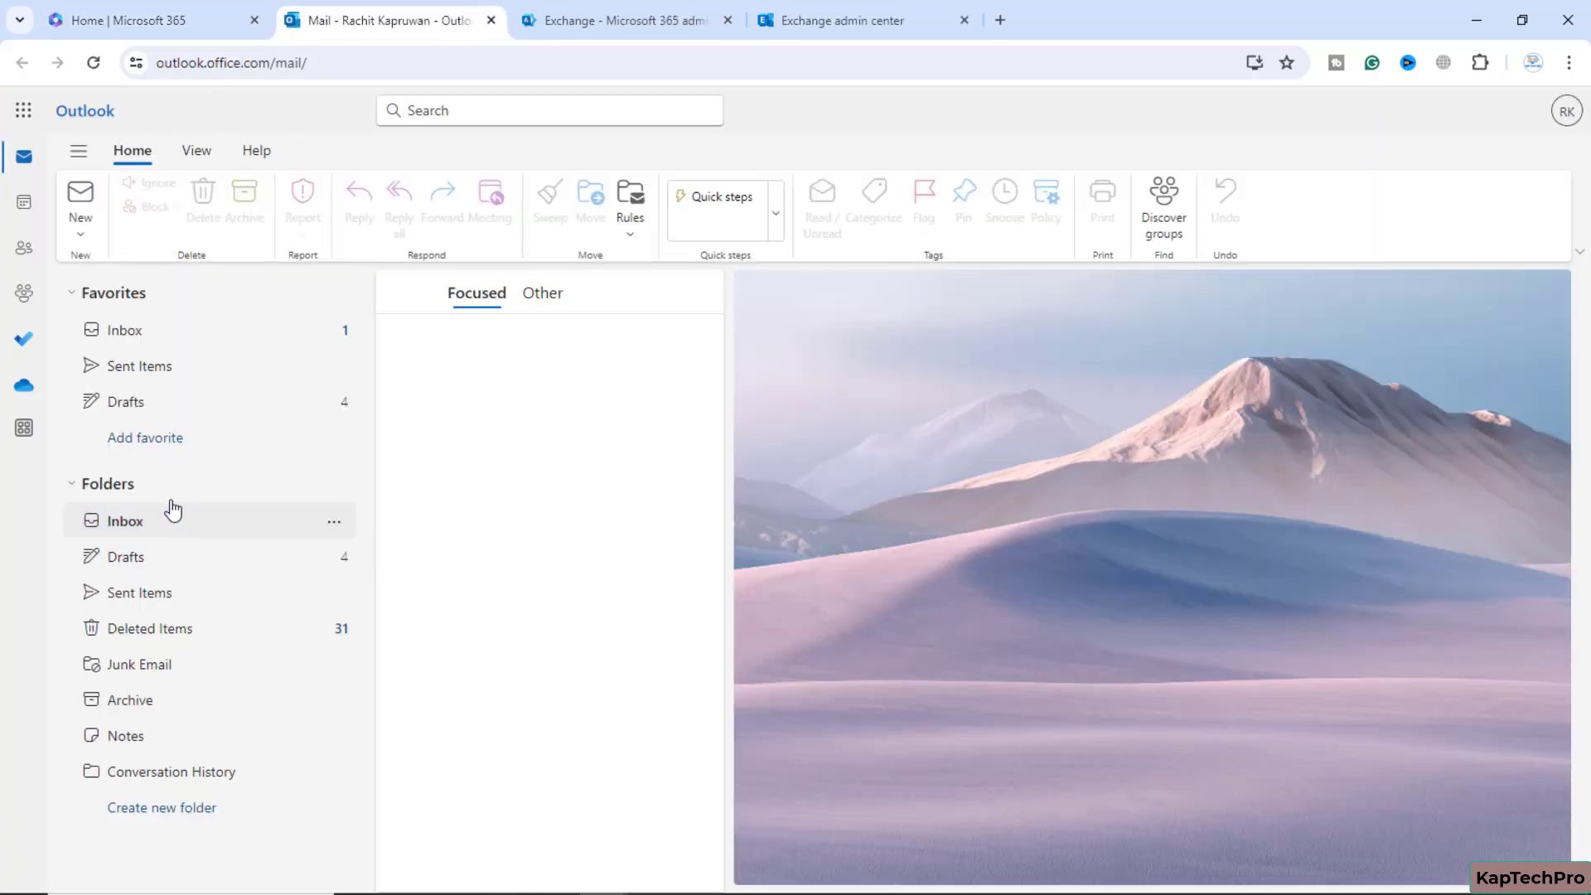
Add the user's mailbox to the folder list as a shared mailbox
right_click(158, 492)
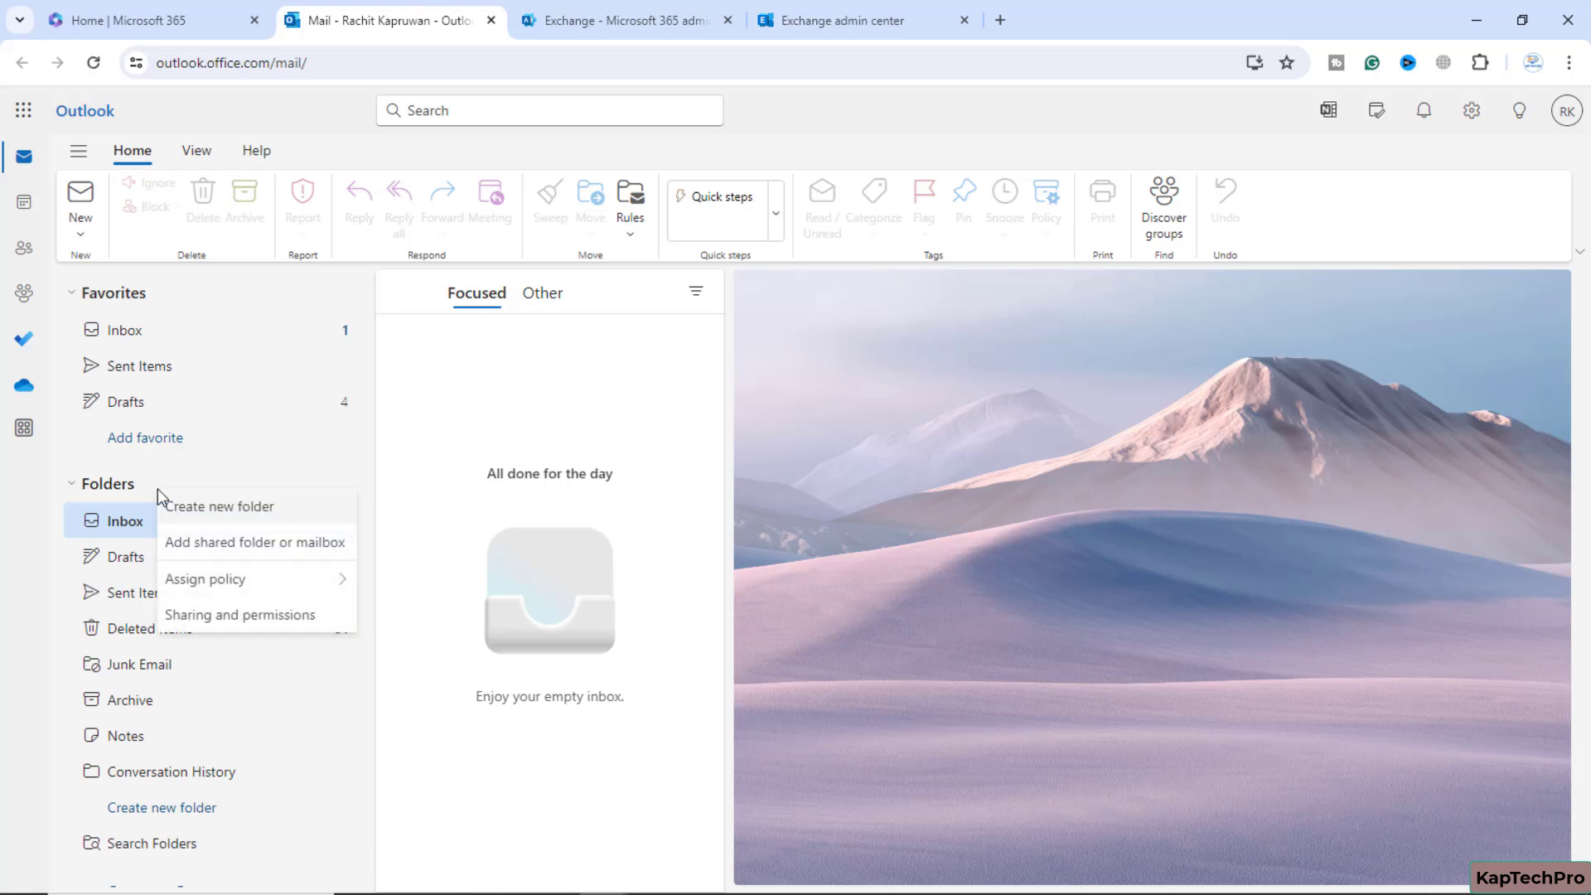
click(284, 547)
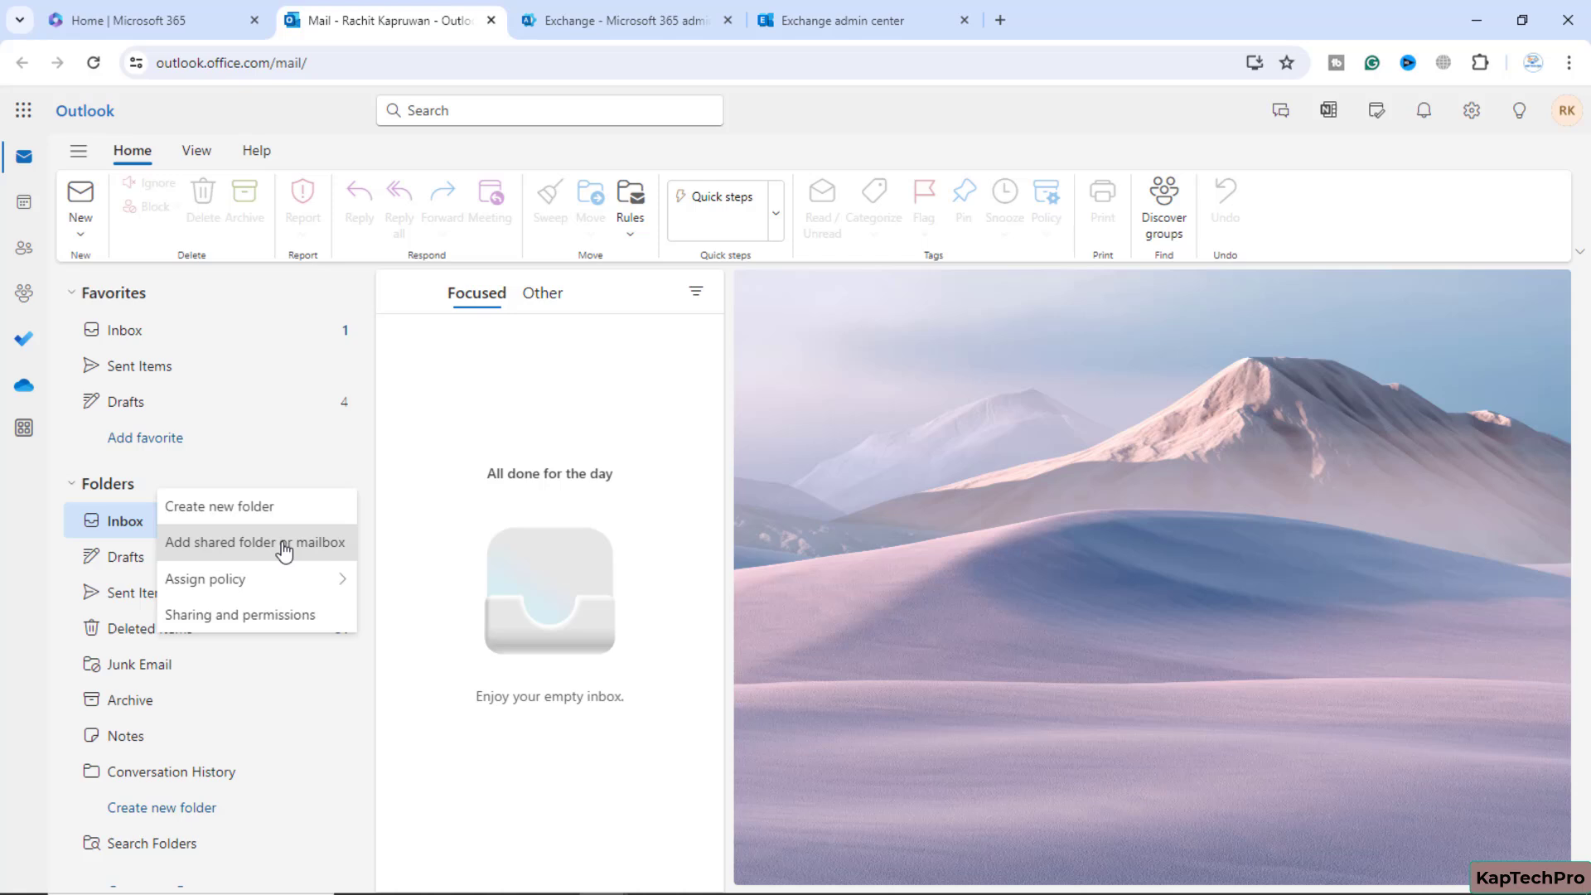
click(736, 509)
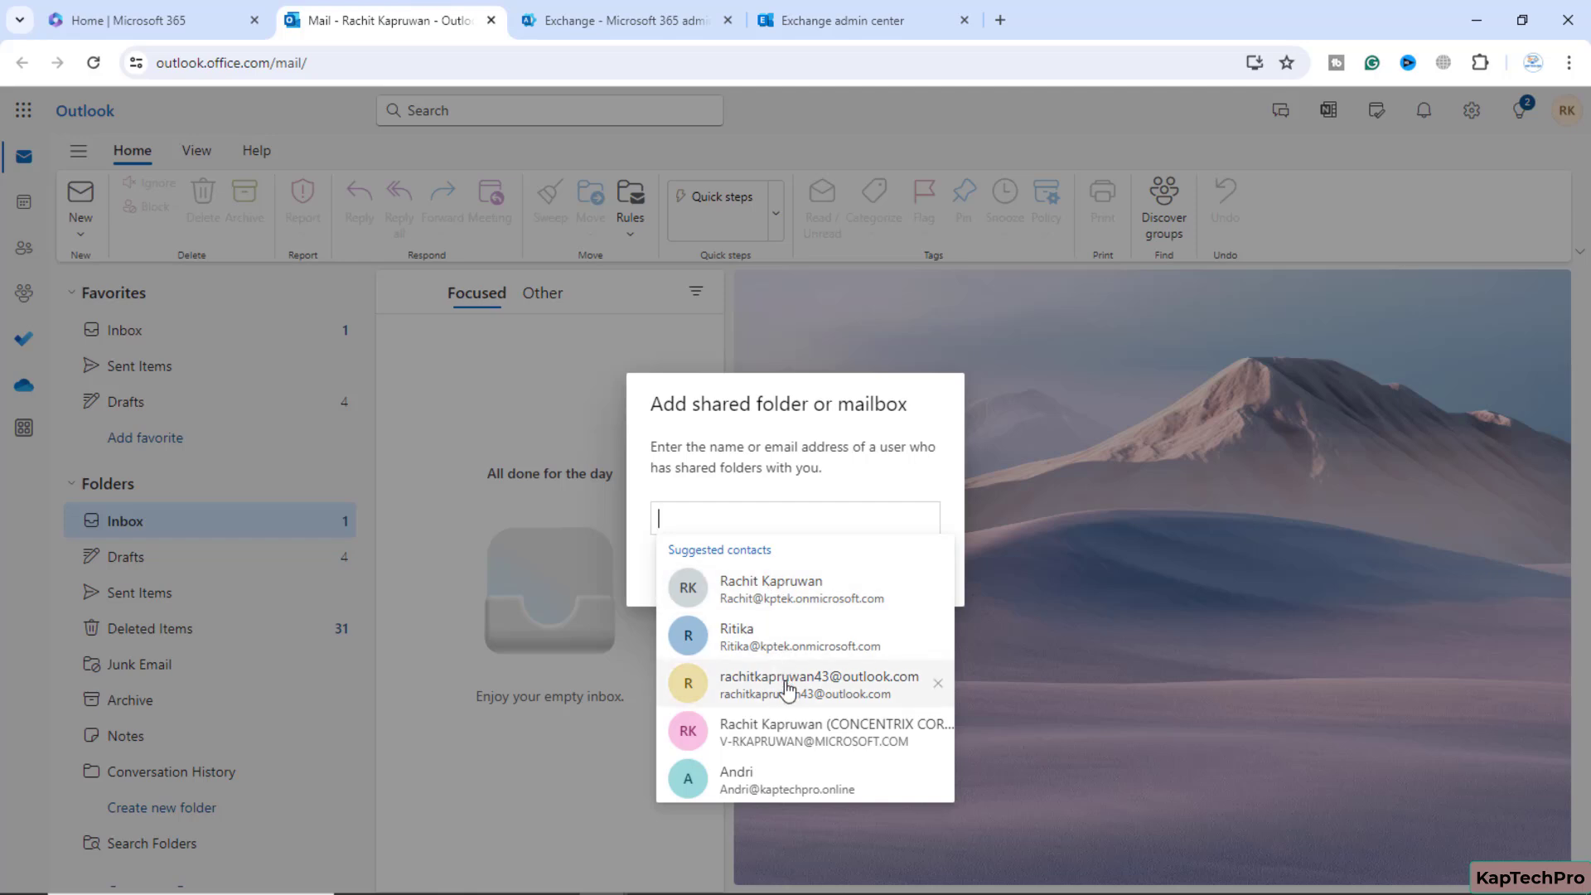
click(752, 641)
click(809, 570)
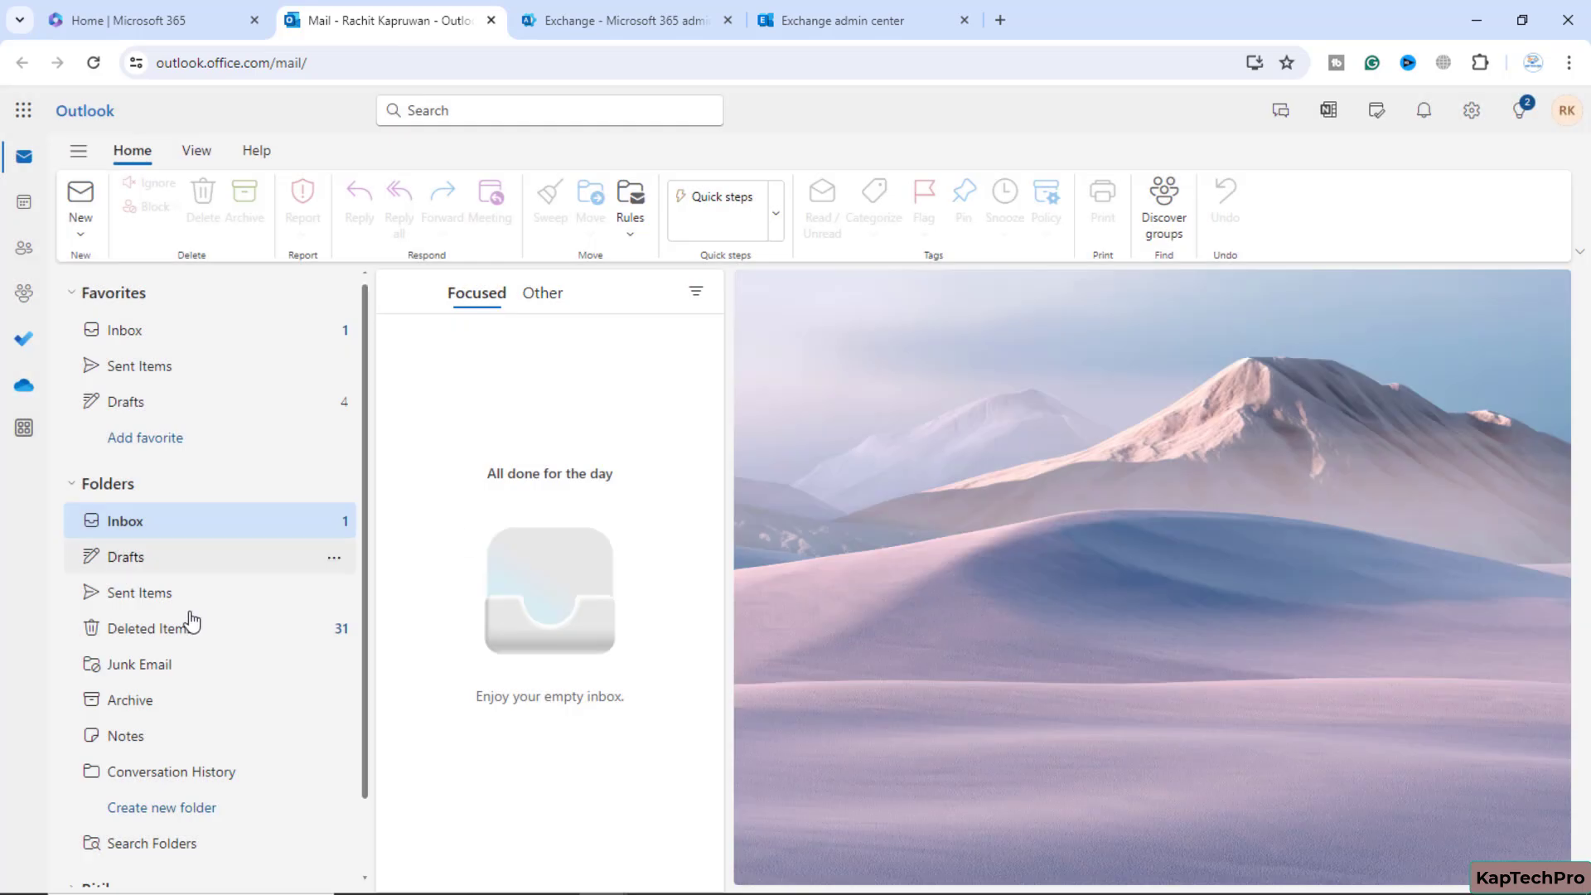
Try opening the shared mailbox, dismiss the permission error, and remove it from the list
scroll(100, 659, down, 1)
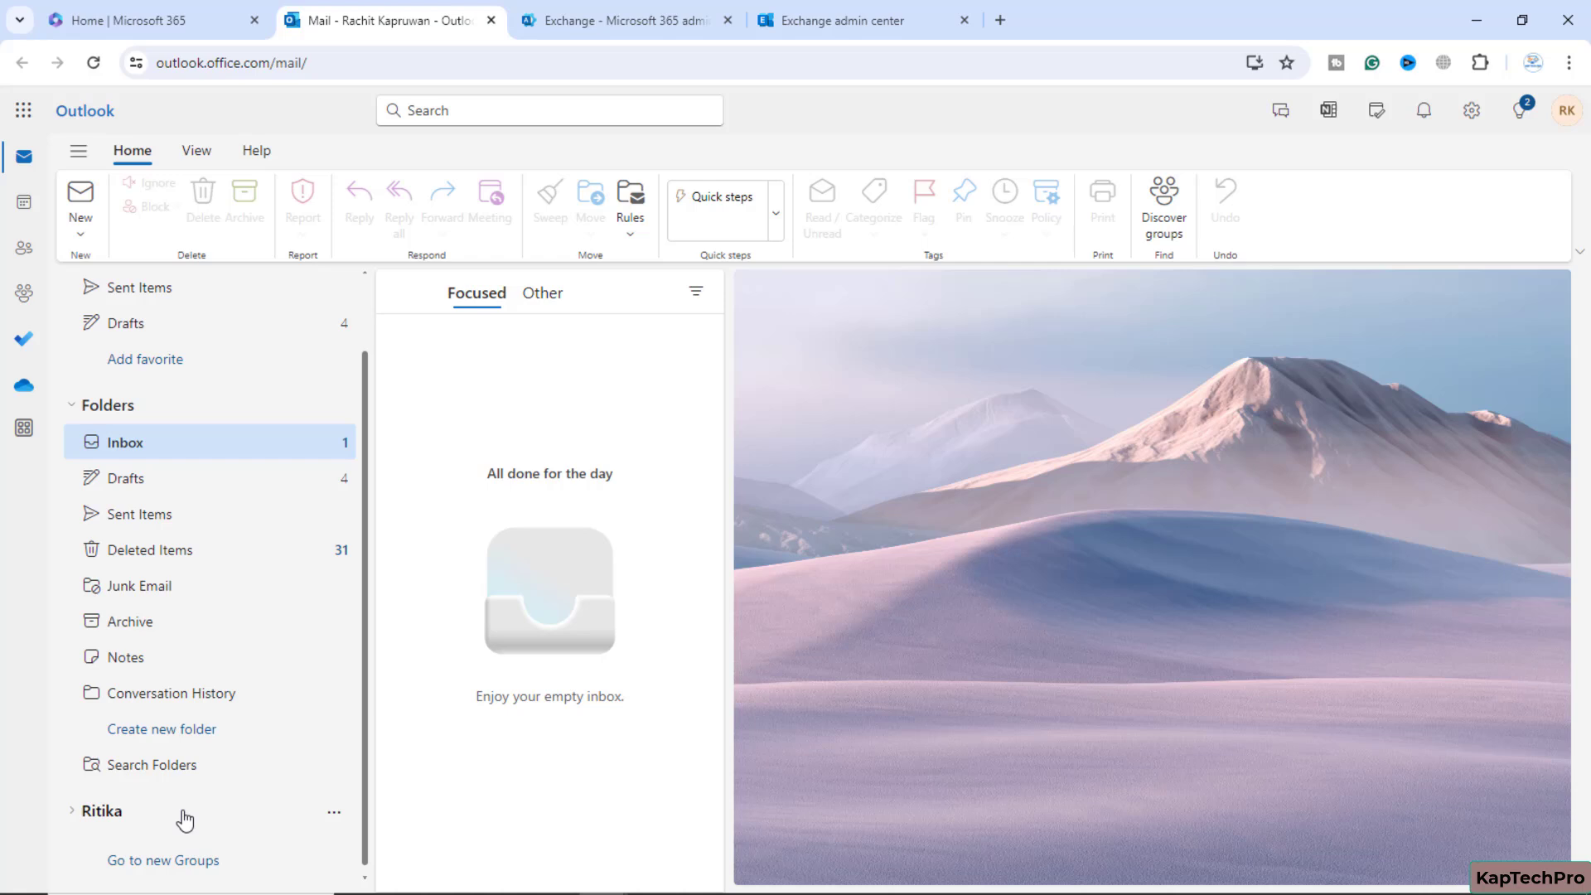
click(125, 811)
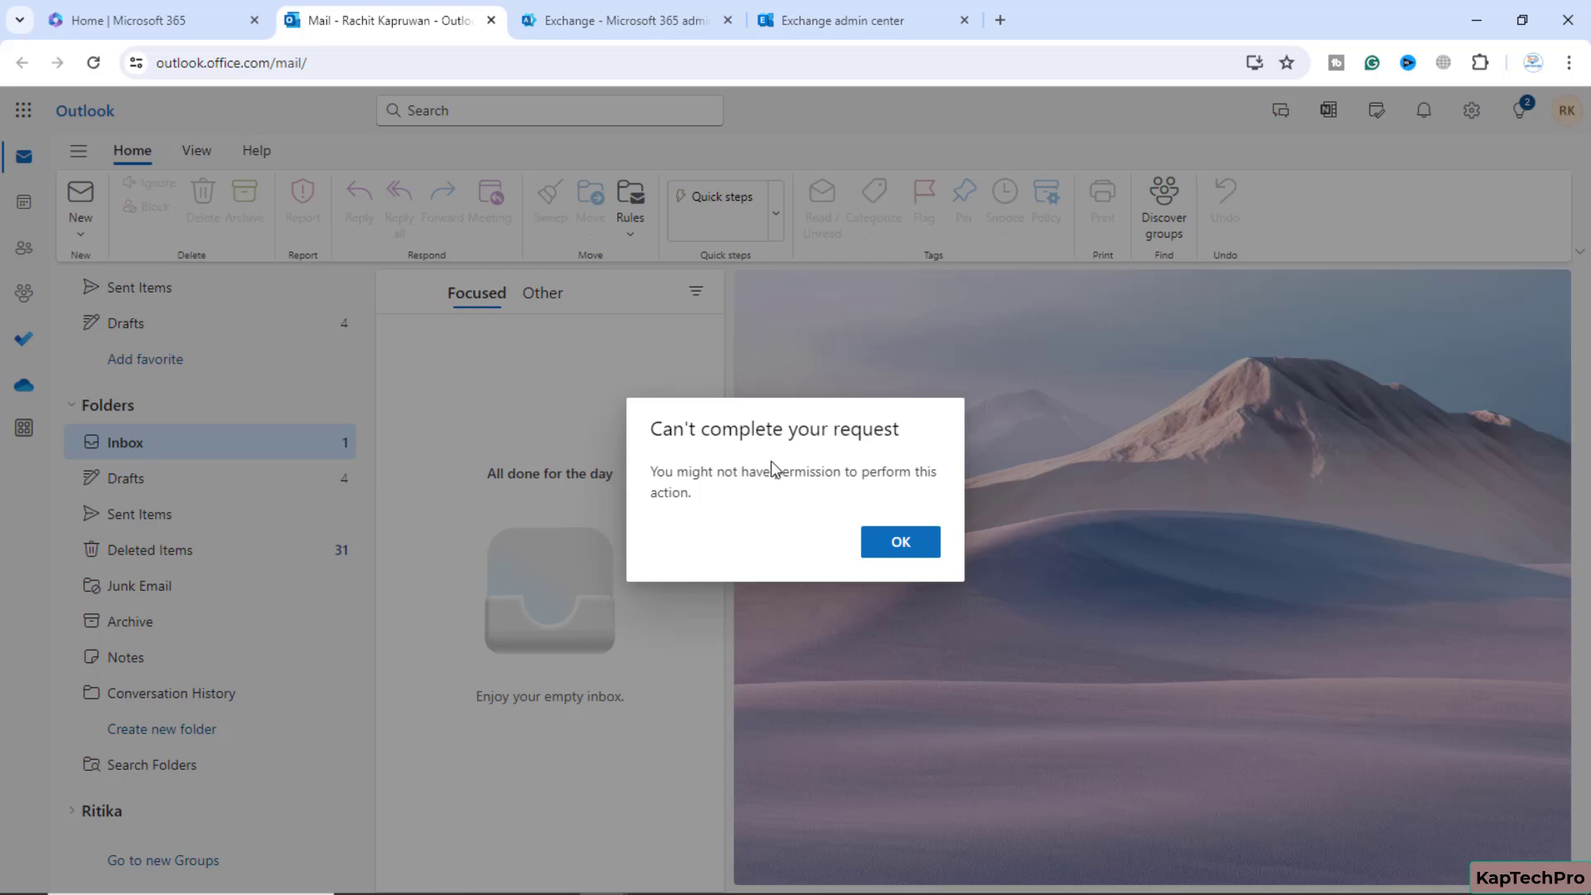
click(926, 555)
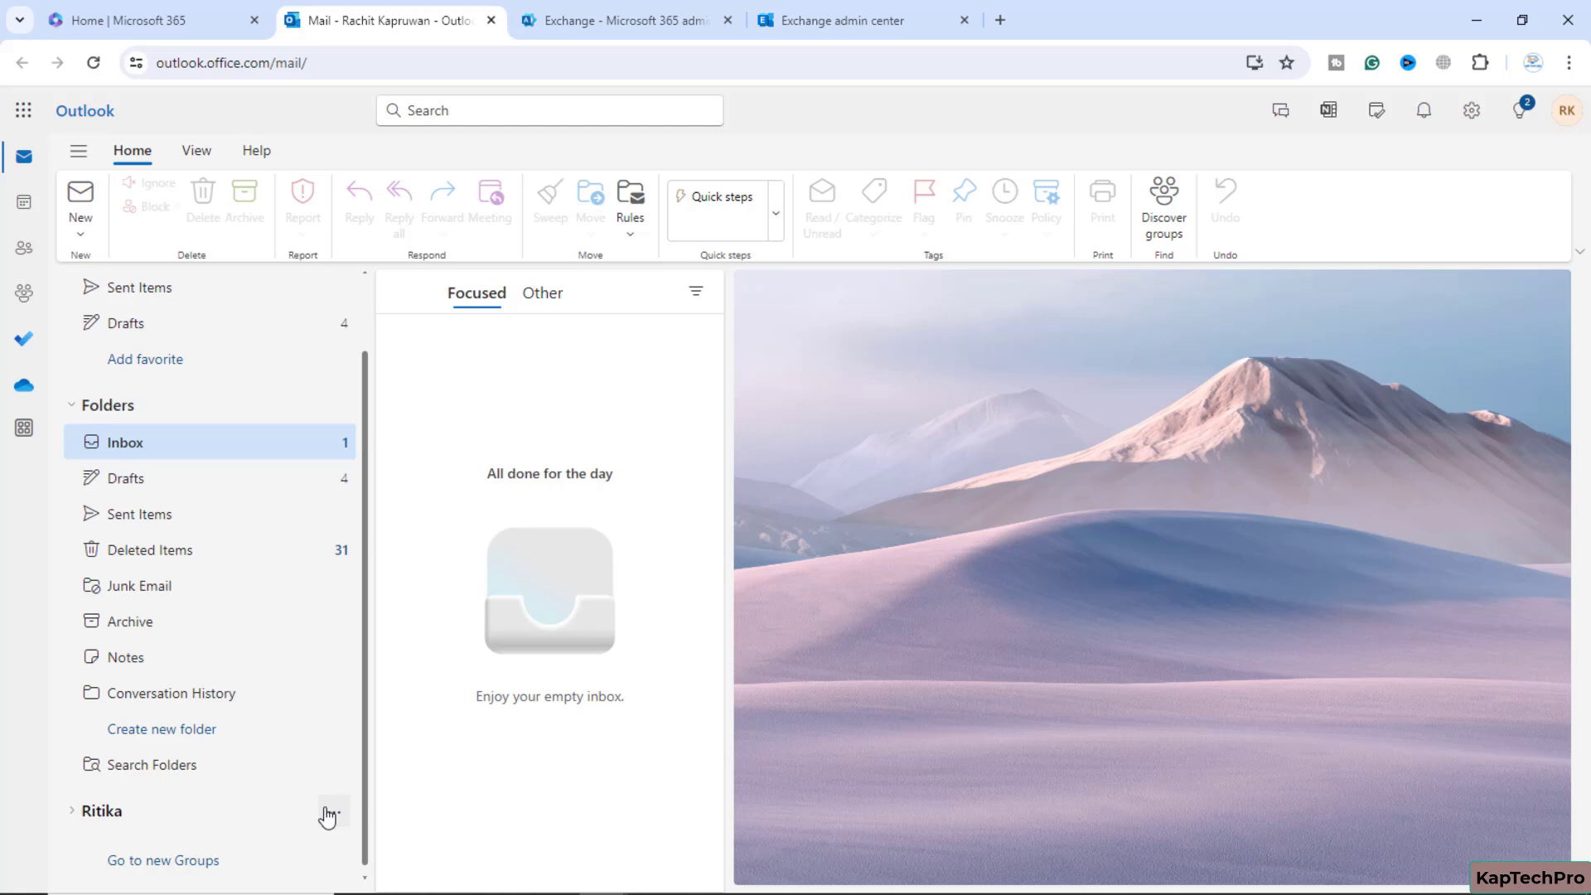
click(330, 814)
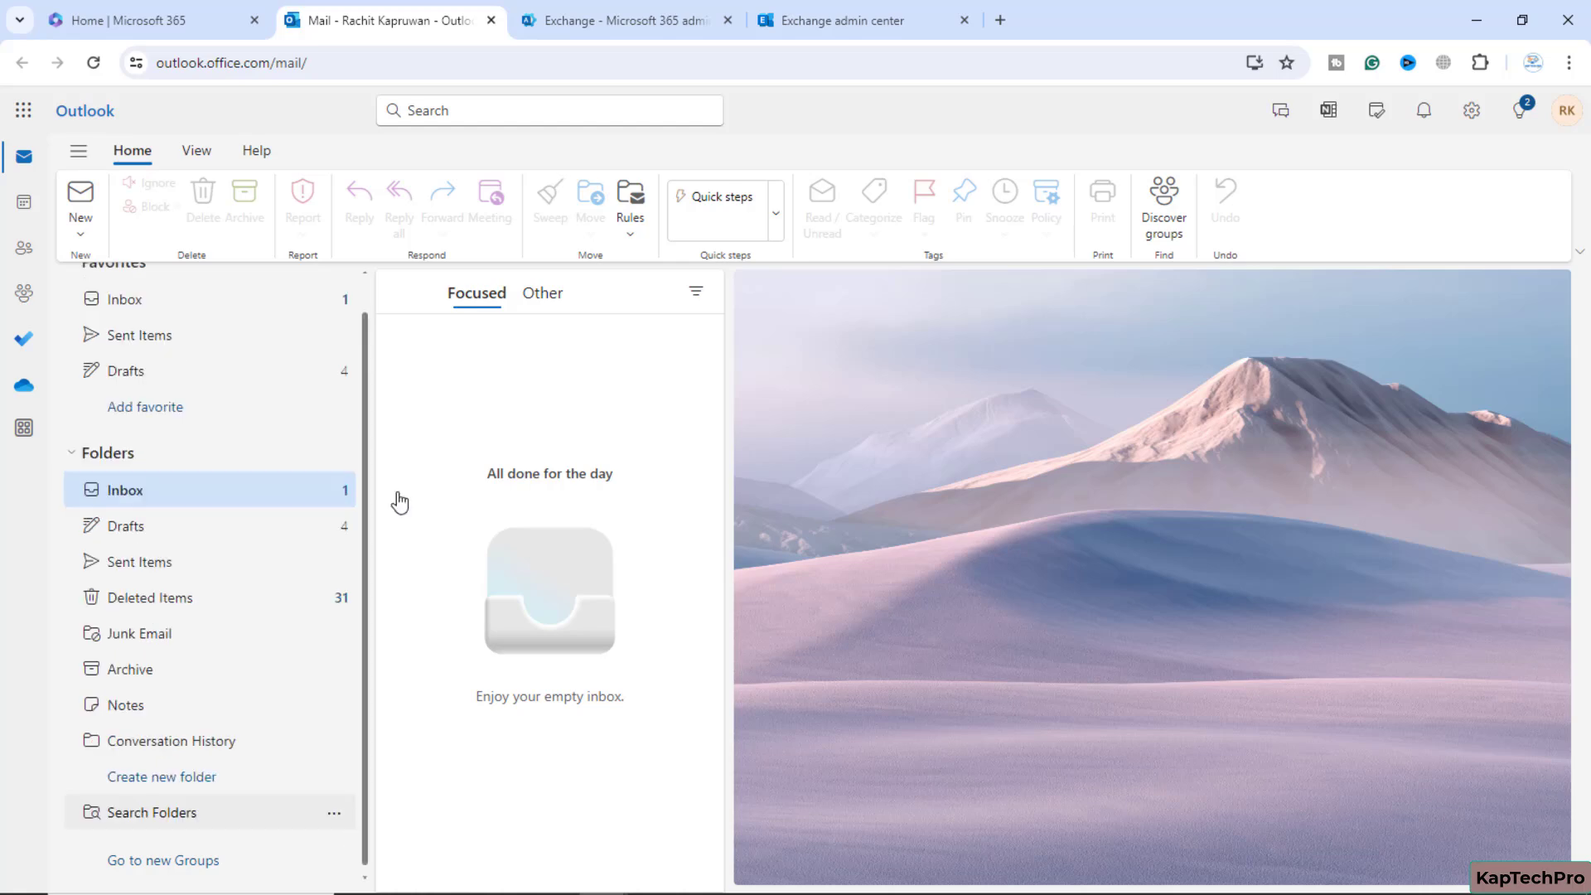
Search 'rac', tick the admin account as Full Access delegate, then save and confirm
click(629, 15)
click(783, 18)
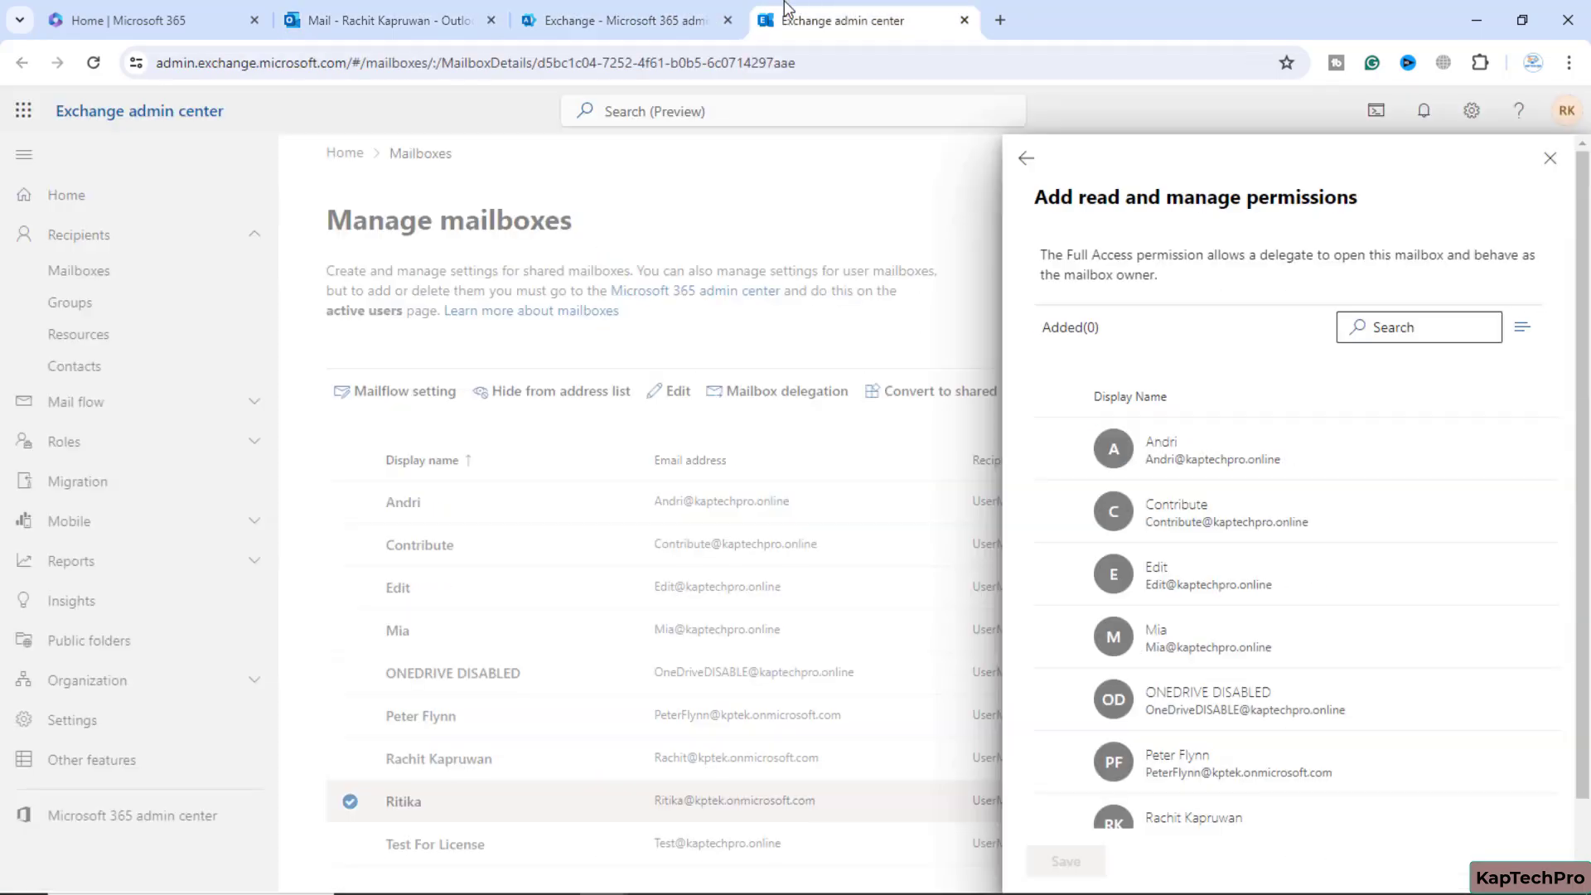
click(1429, 332)
text(rac)
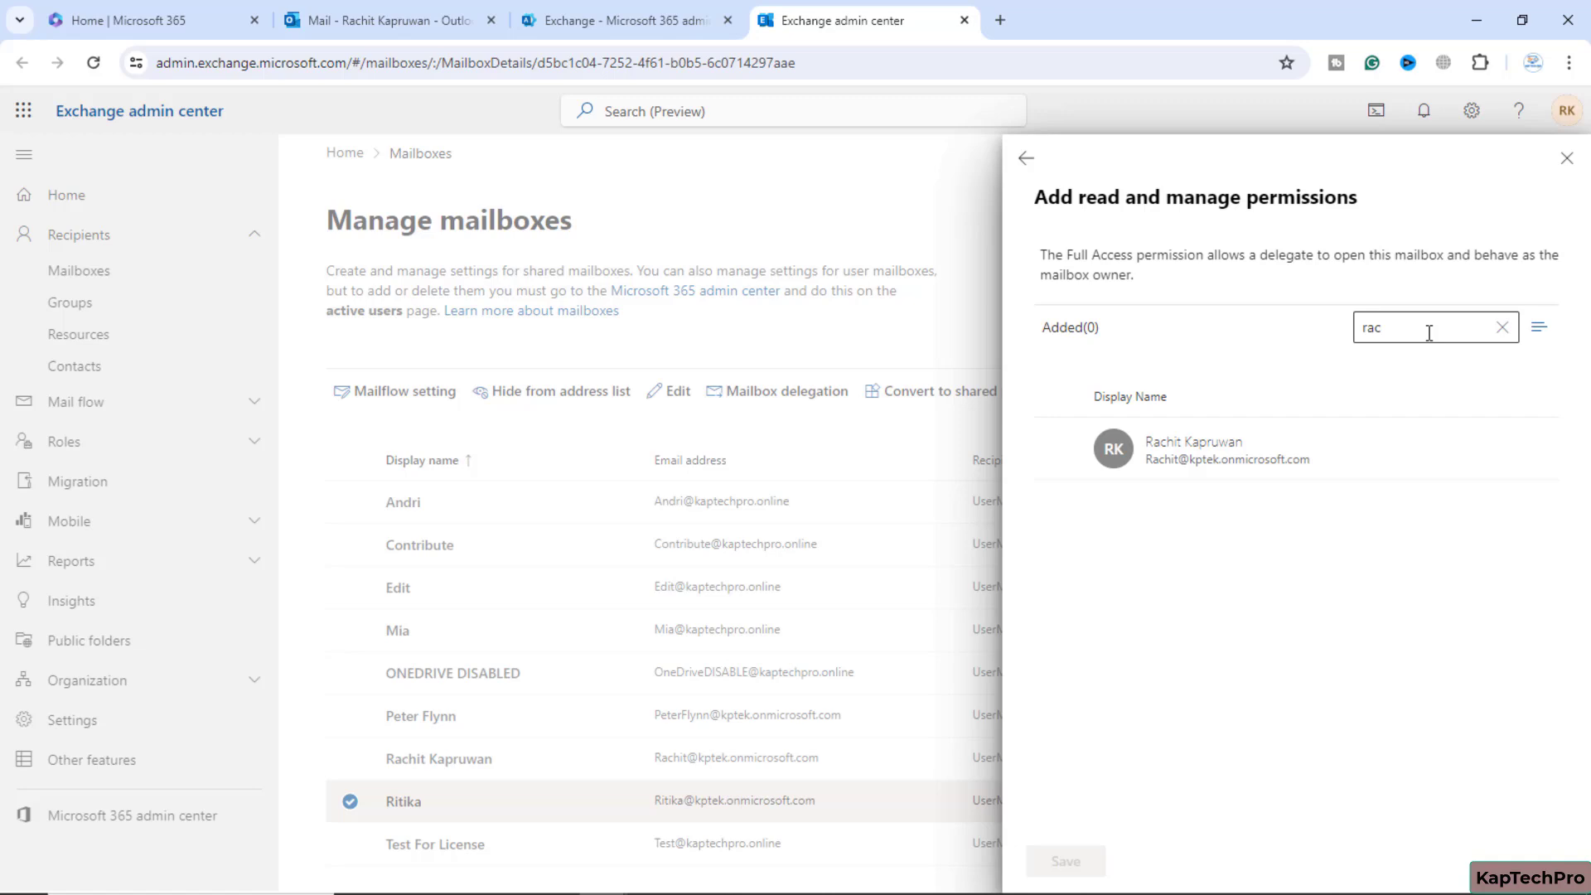
click(1183, 454)
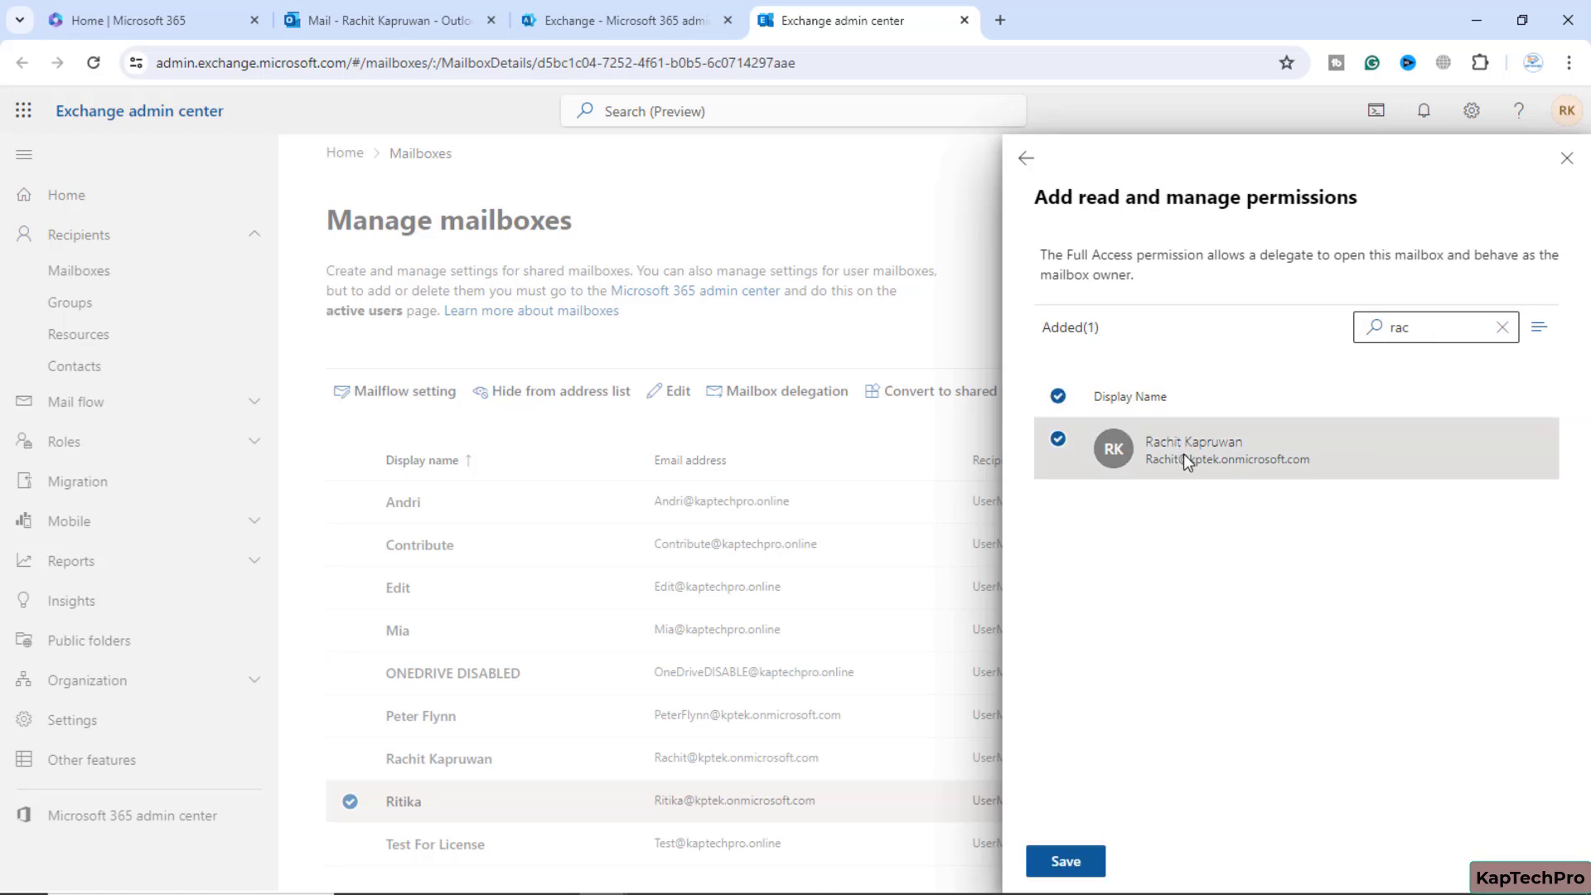
click(1051, 862)
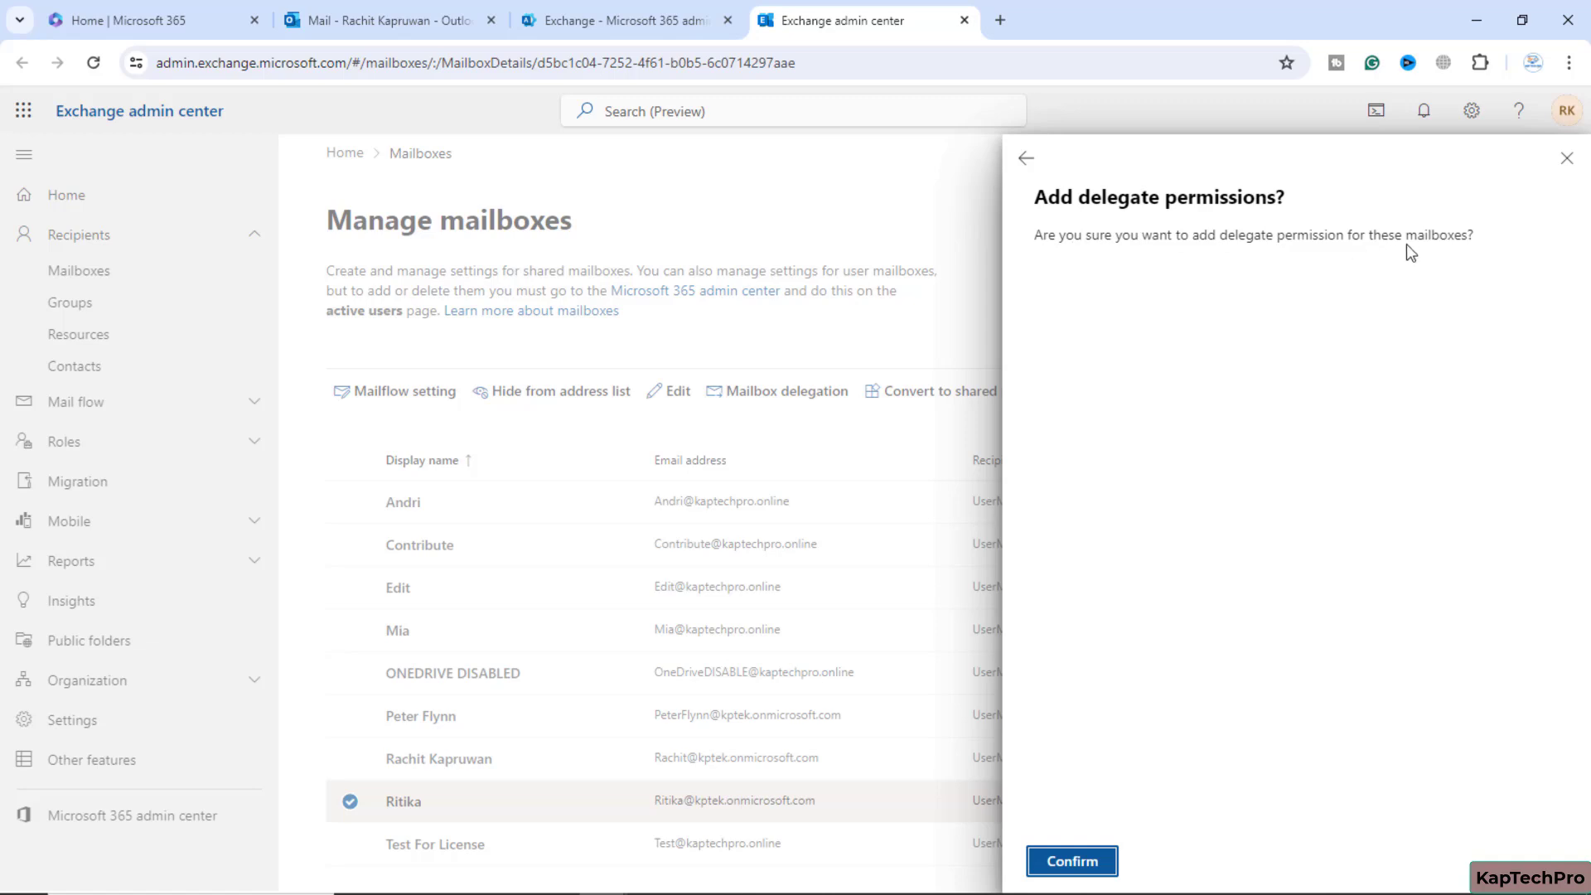
click(1074, 871)
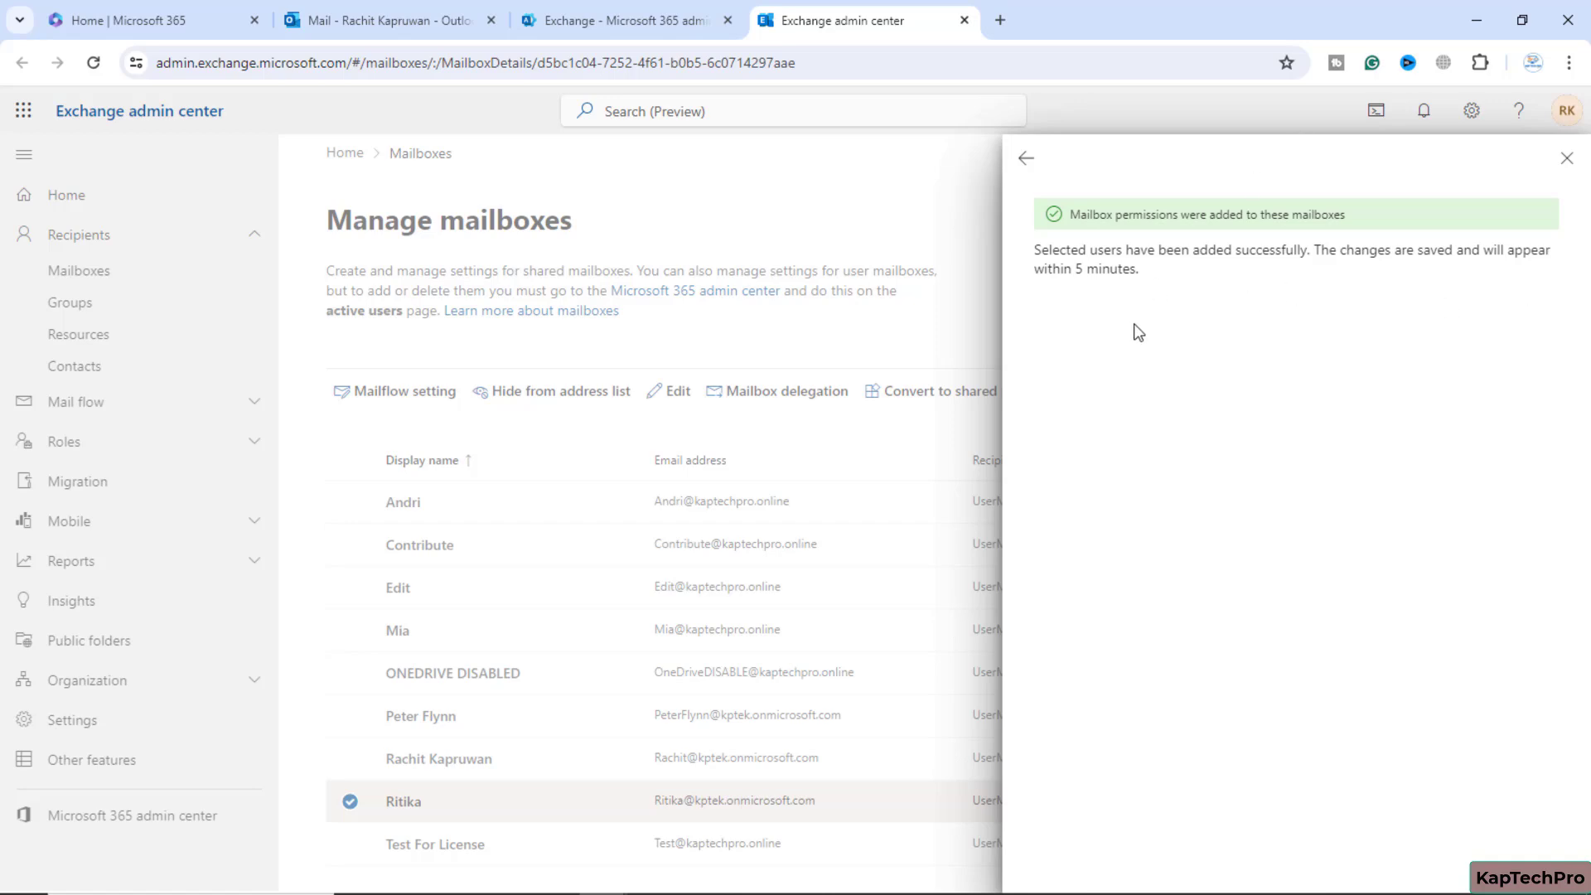
click(1028, 159)
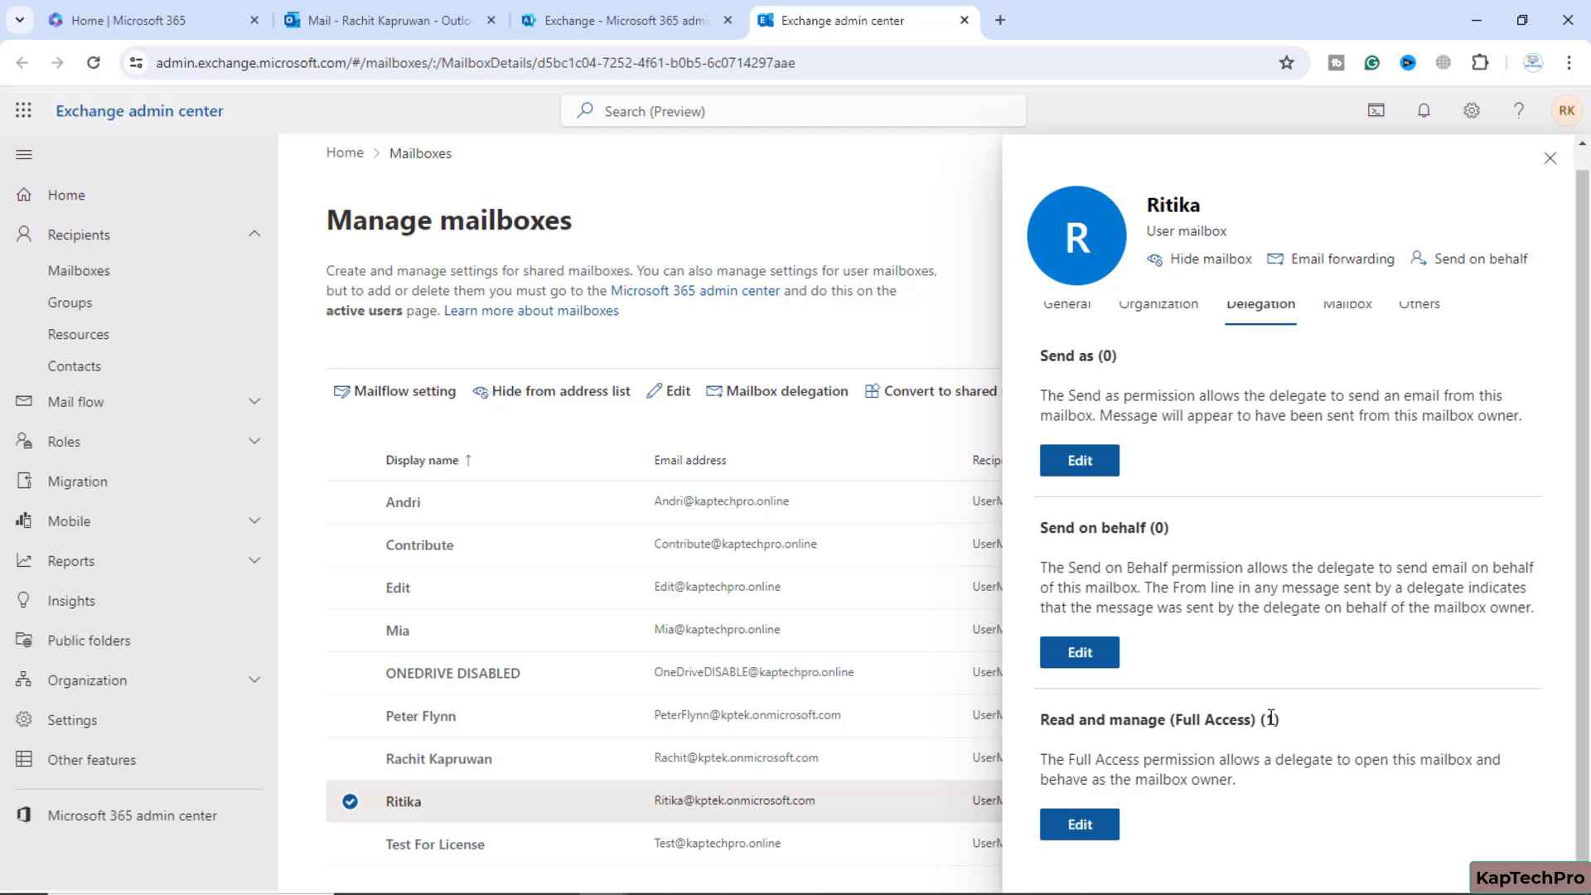
Check that Read and manage shows 1, then close Send on behalf Add members without adding
drag(1265, 720, 1293, 727)
scroll(1158, 638, up, 1)
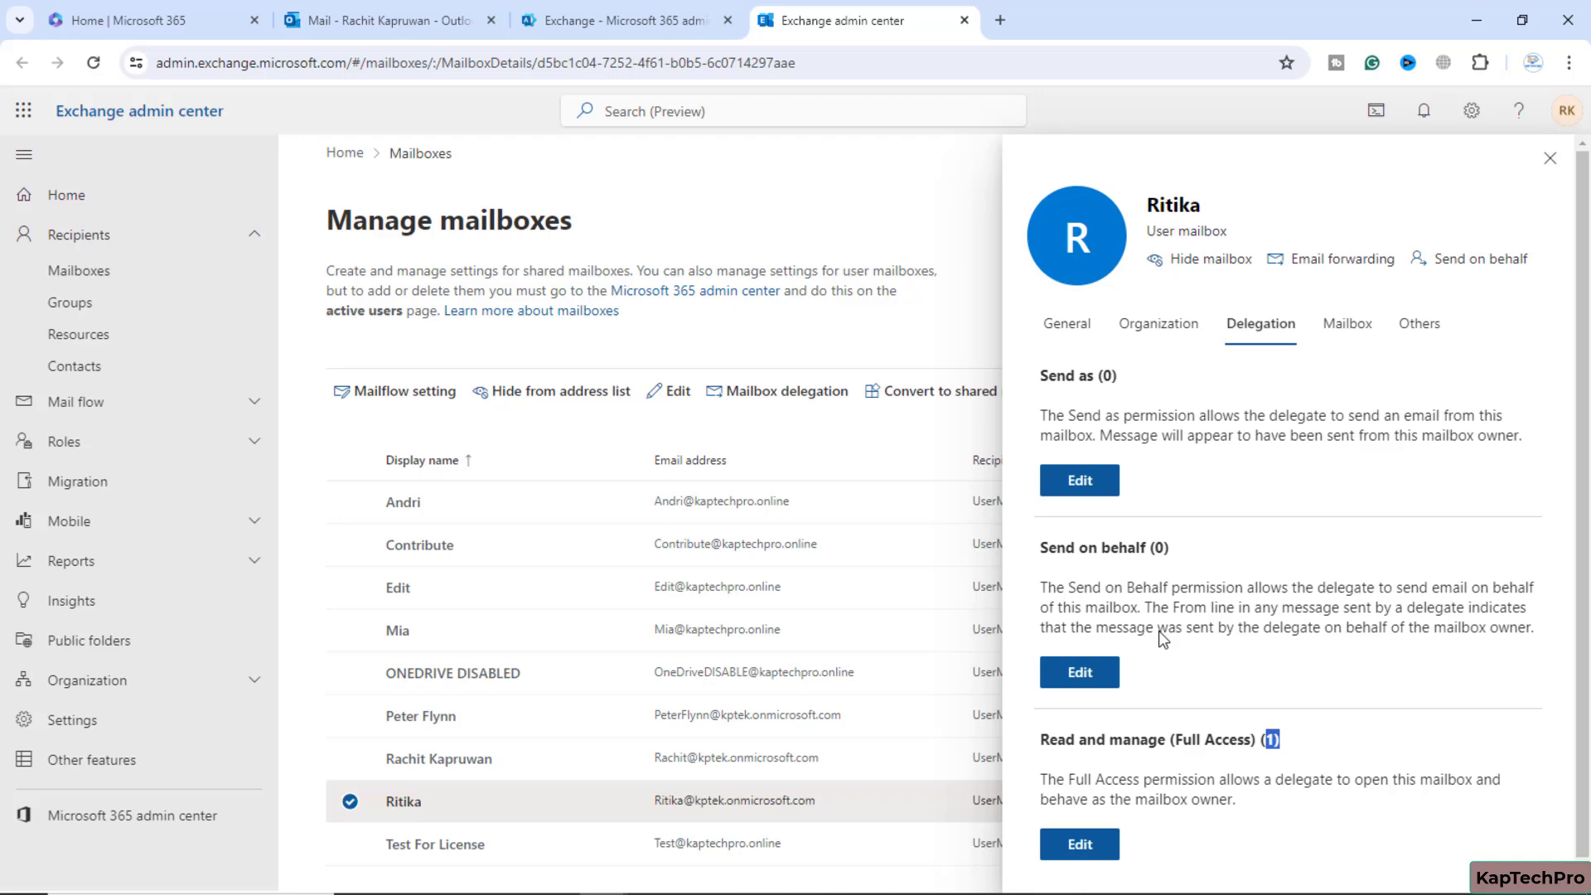
click(1075, 681)
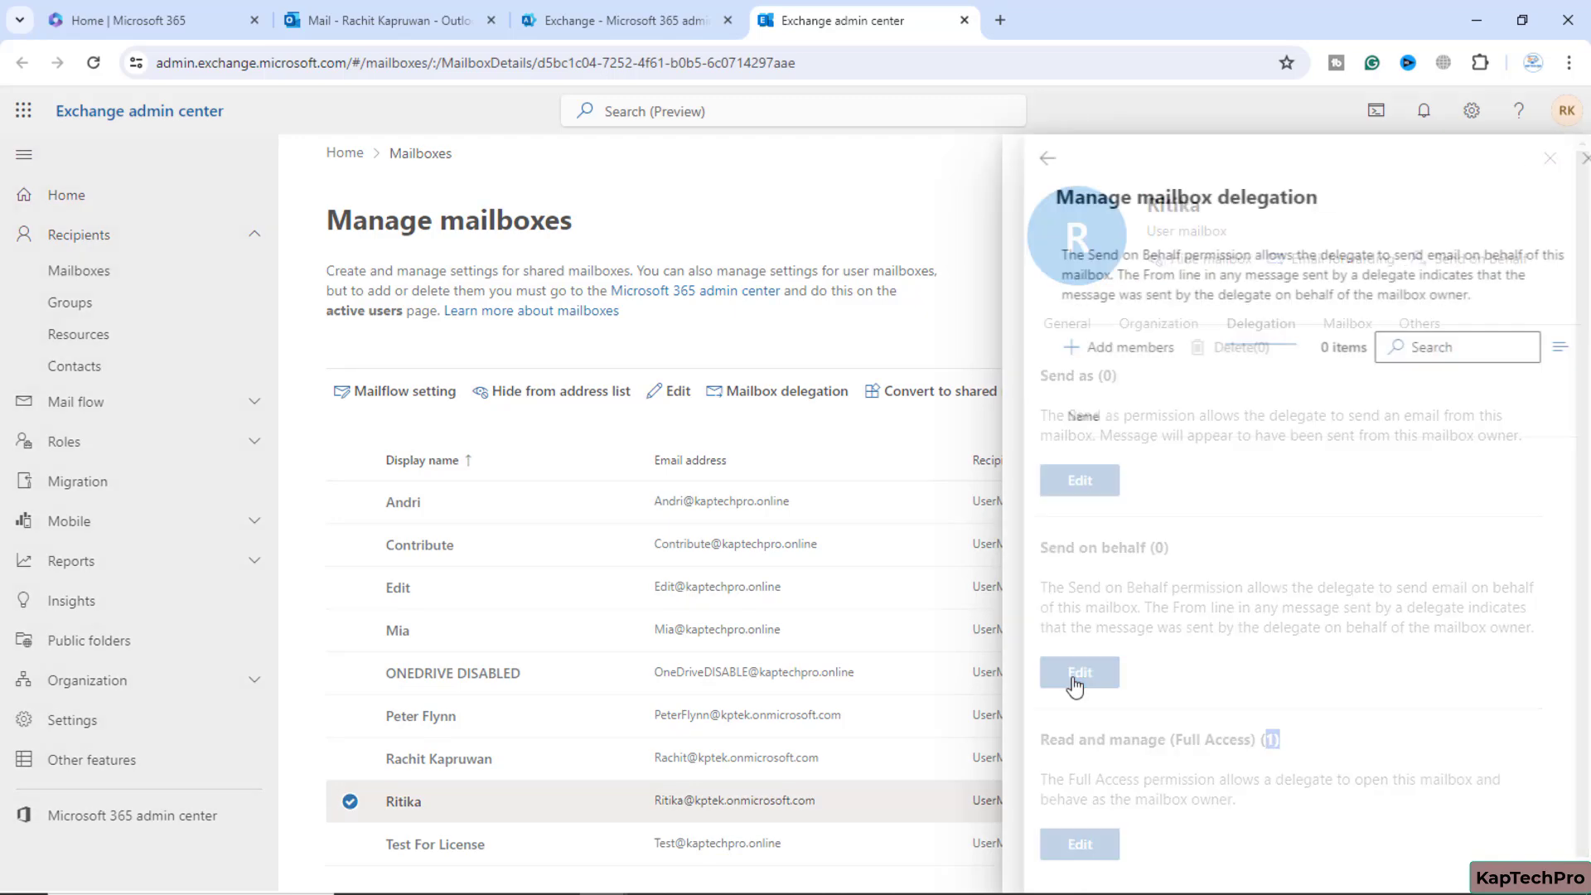
click(1082, 353)
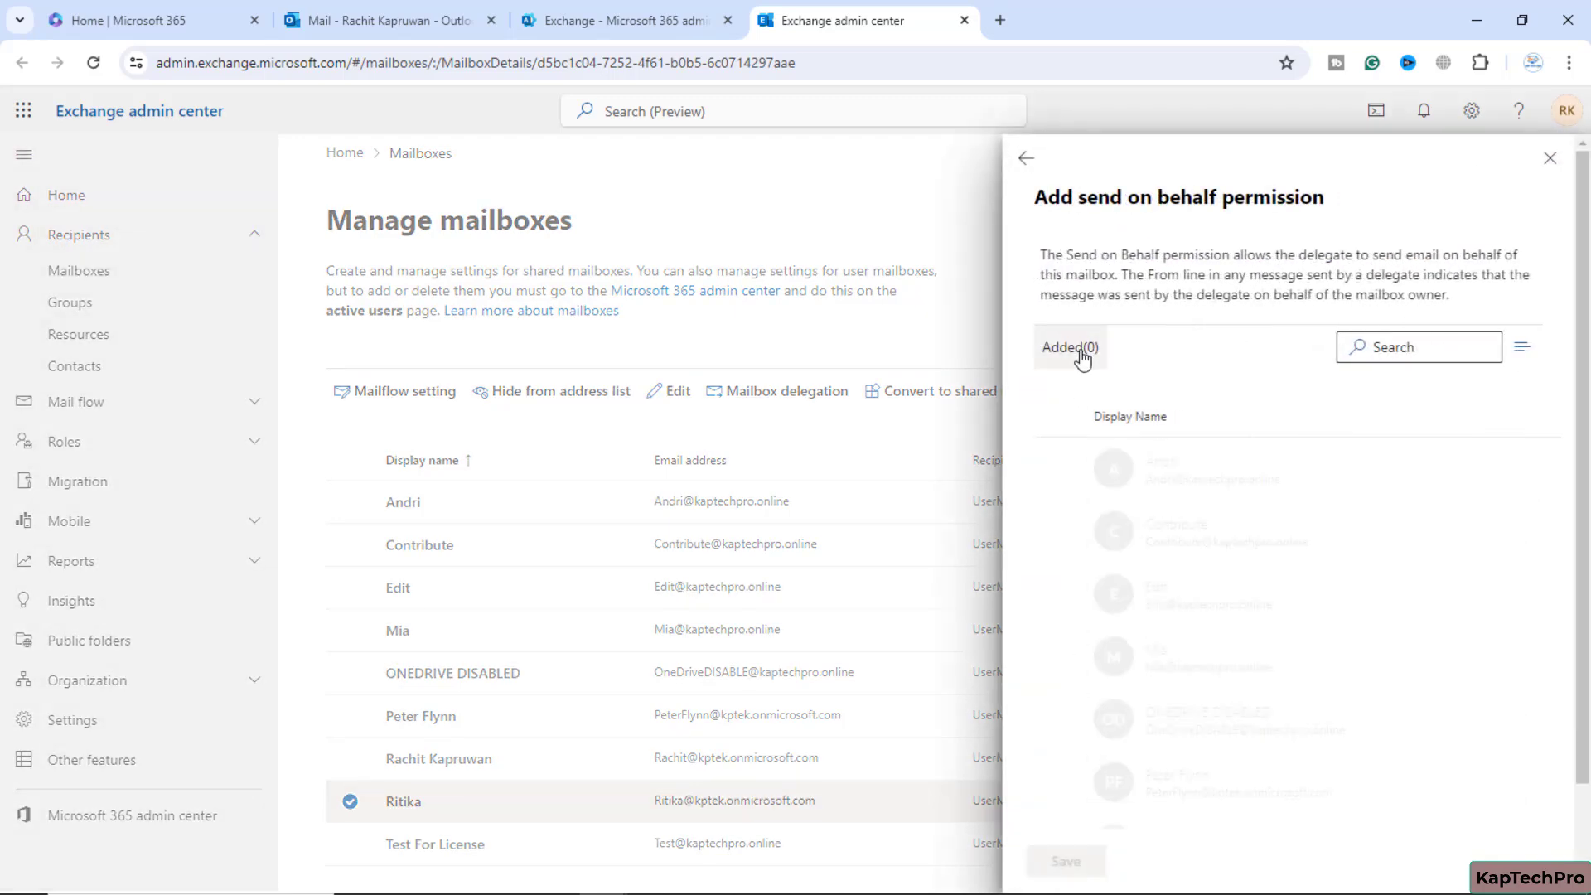
click(1549, 158)
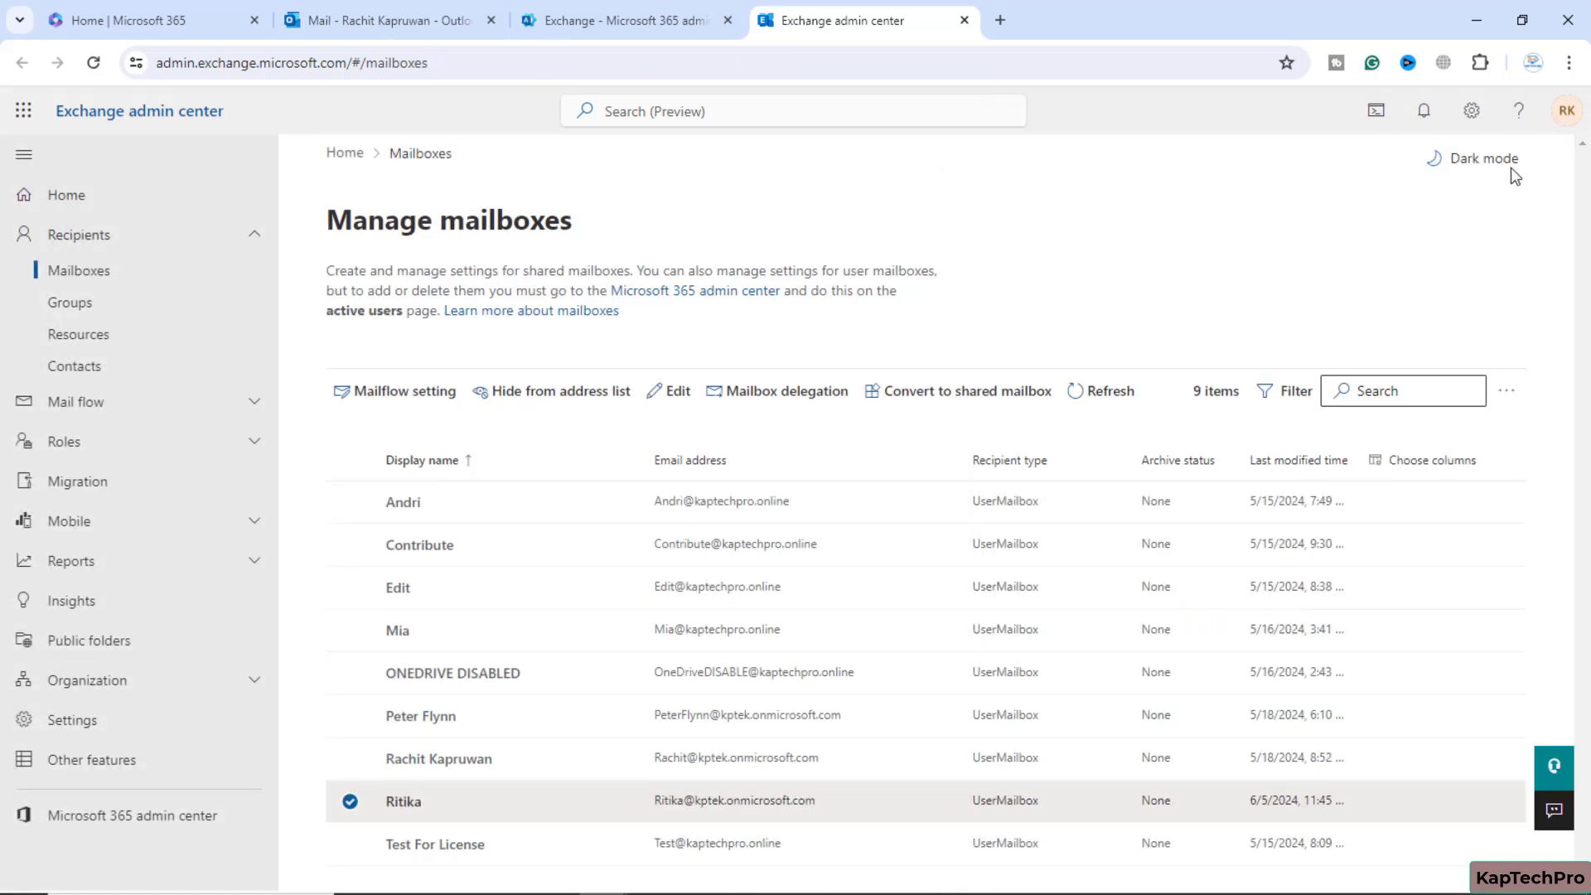
Reopen the user's mailbox, then reload Outlook on the web
click(406, 803)
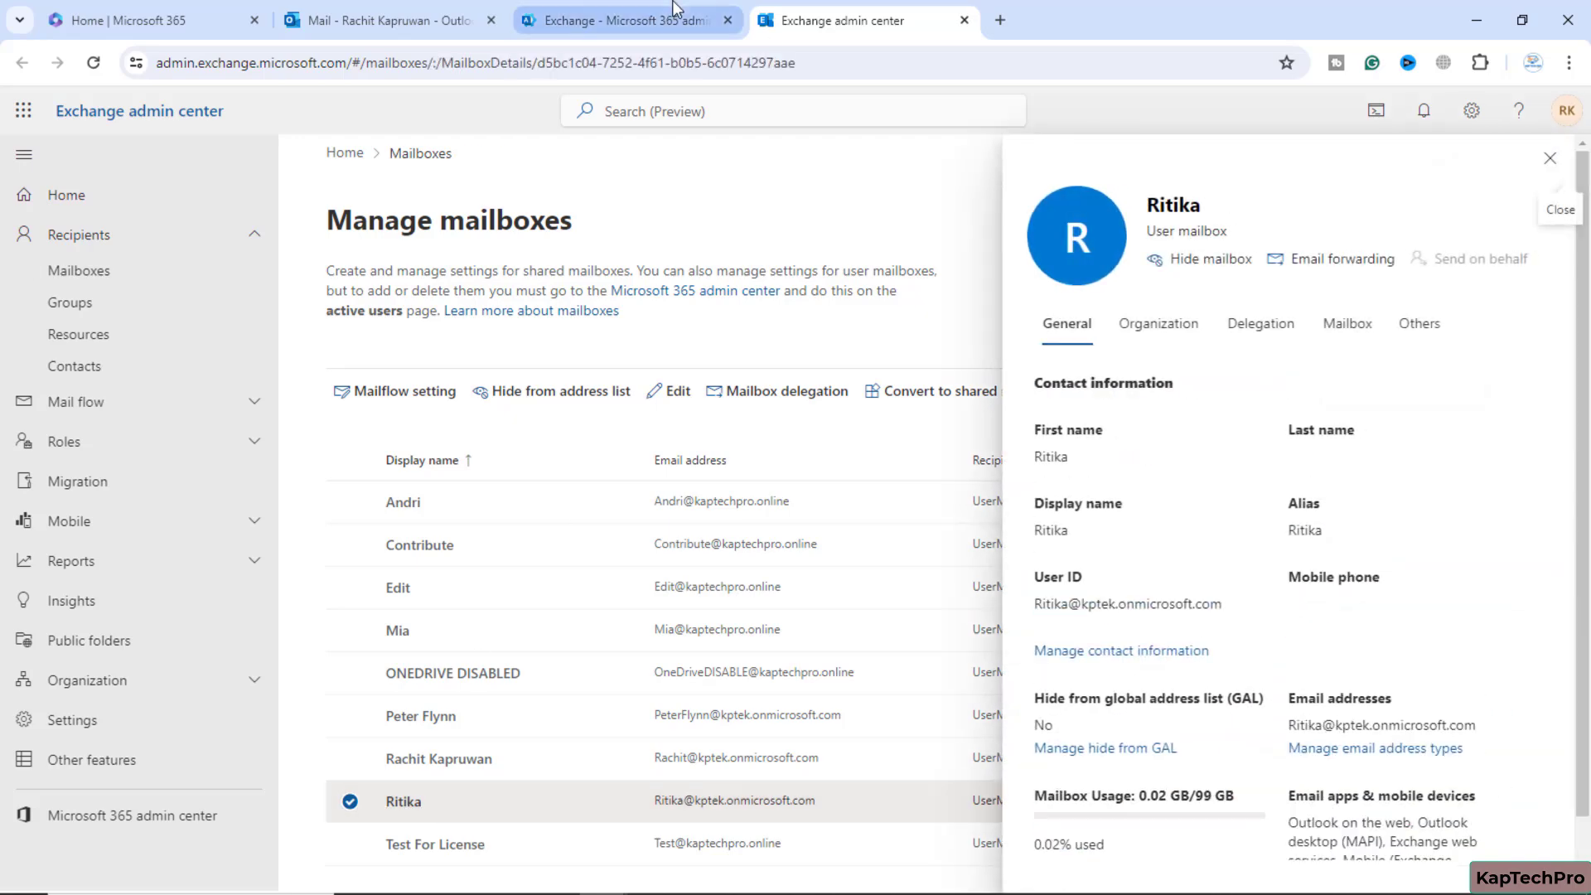
click(415, 7)
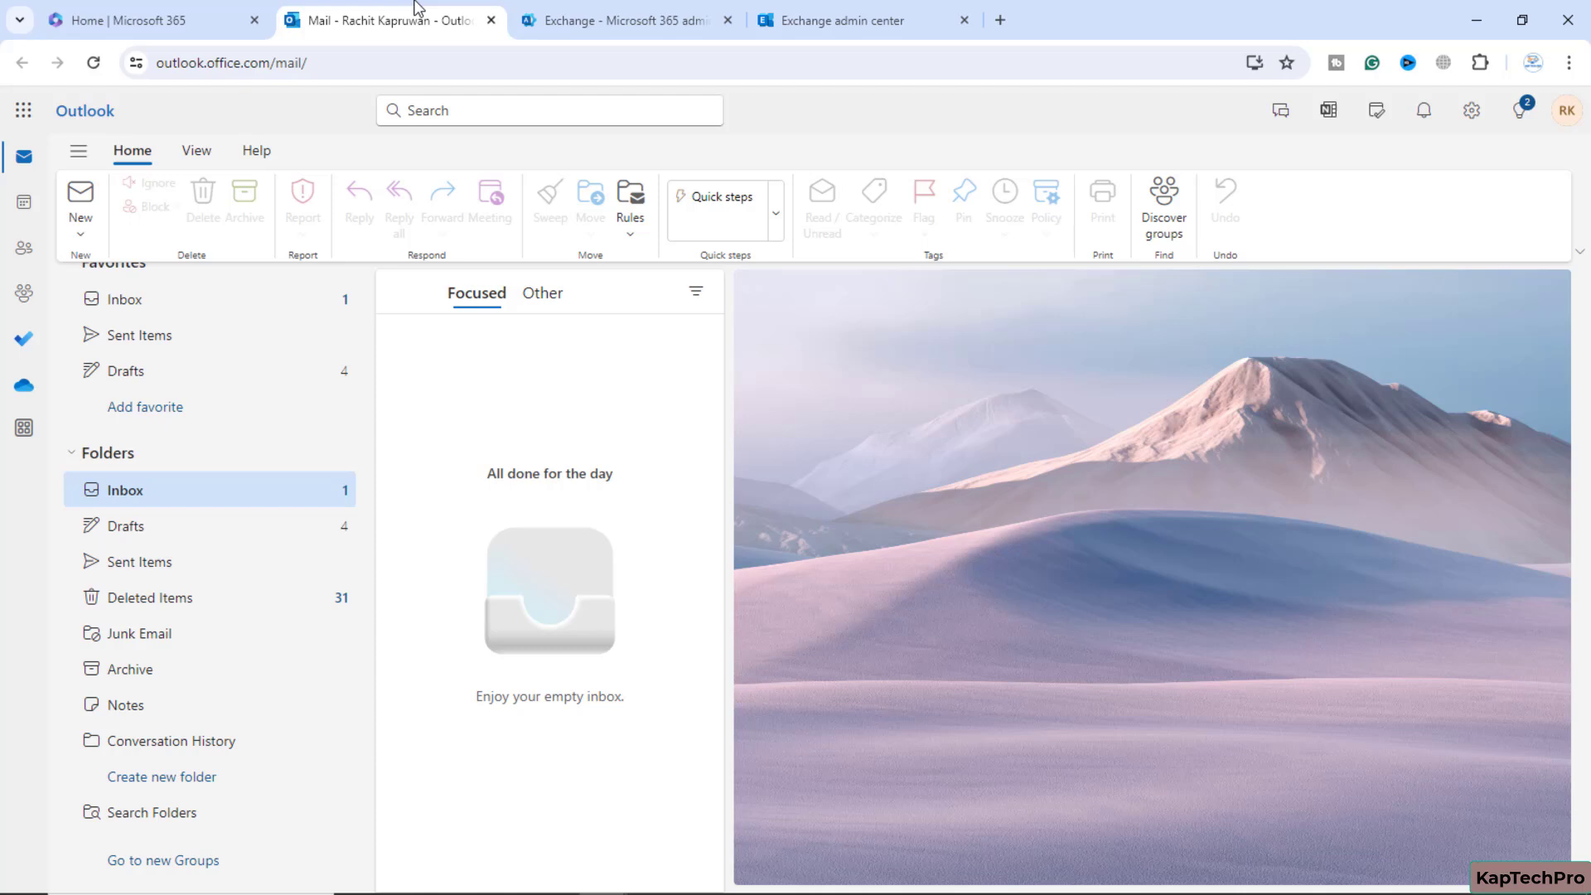
click(92, 64)
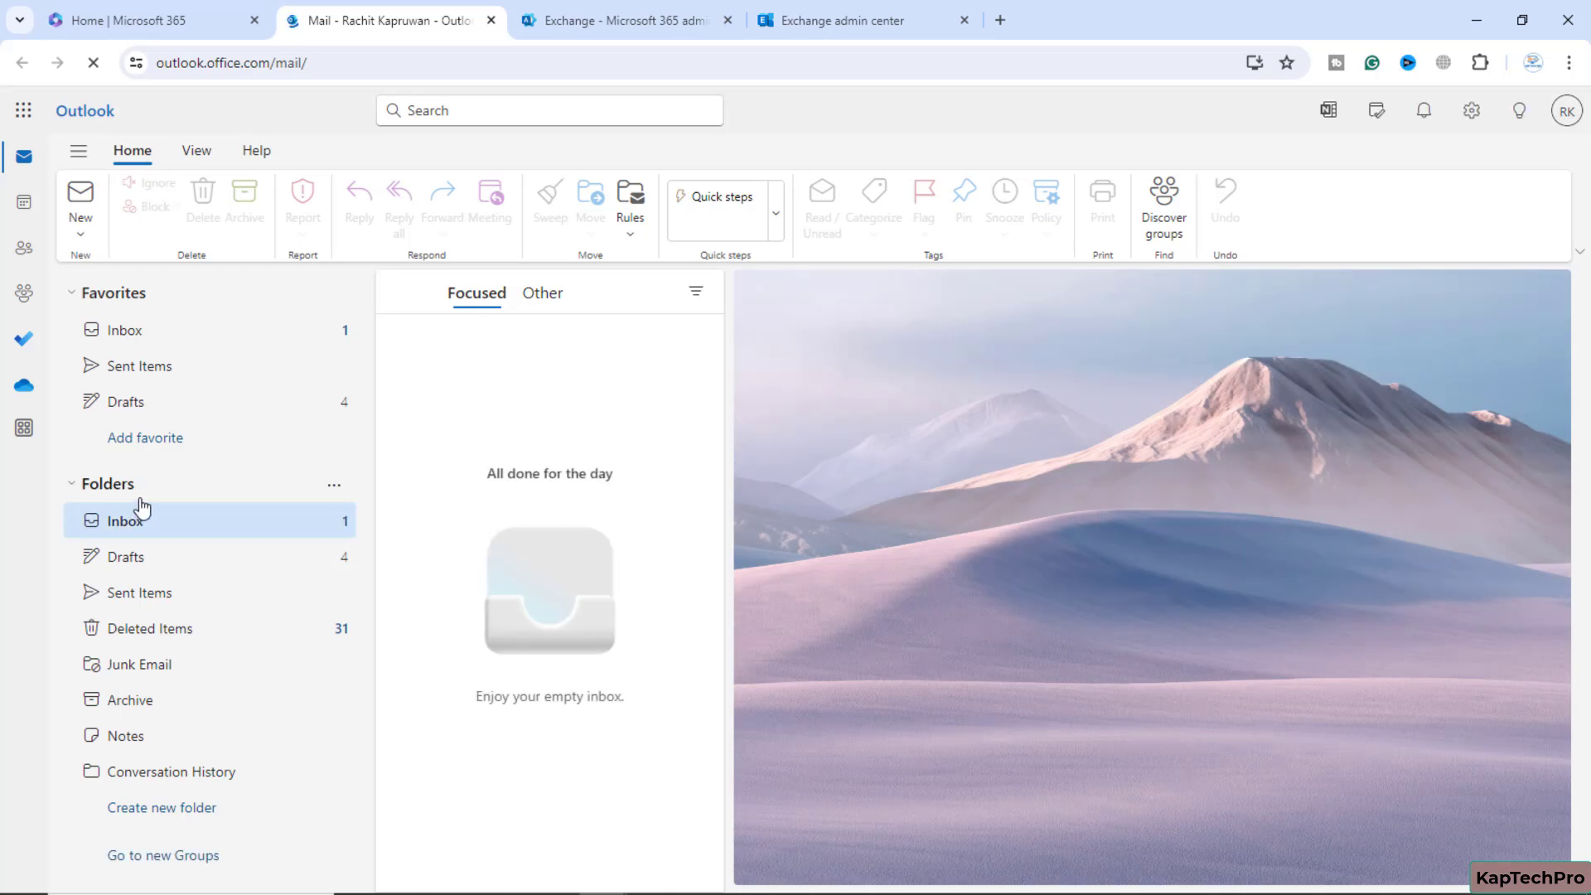
Add the user's mailbox via Add shared folder or mailbox, expand it, and dismiss the error
right_click(144, 501)
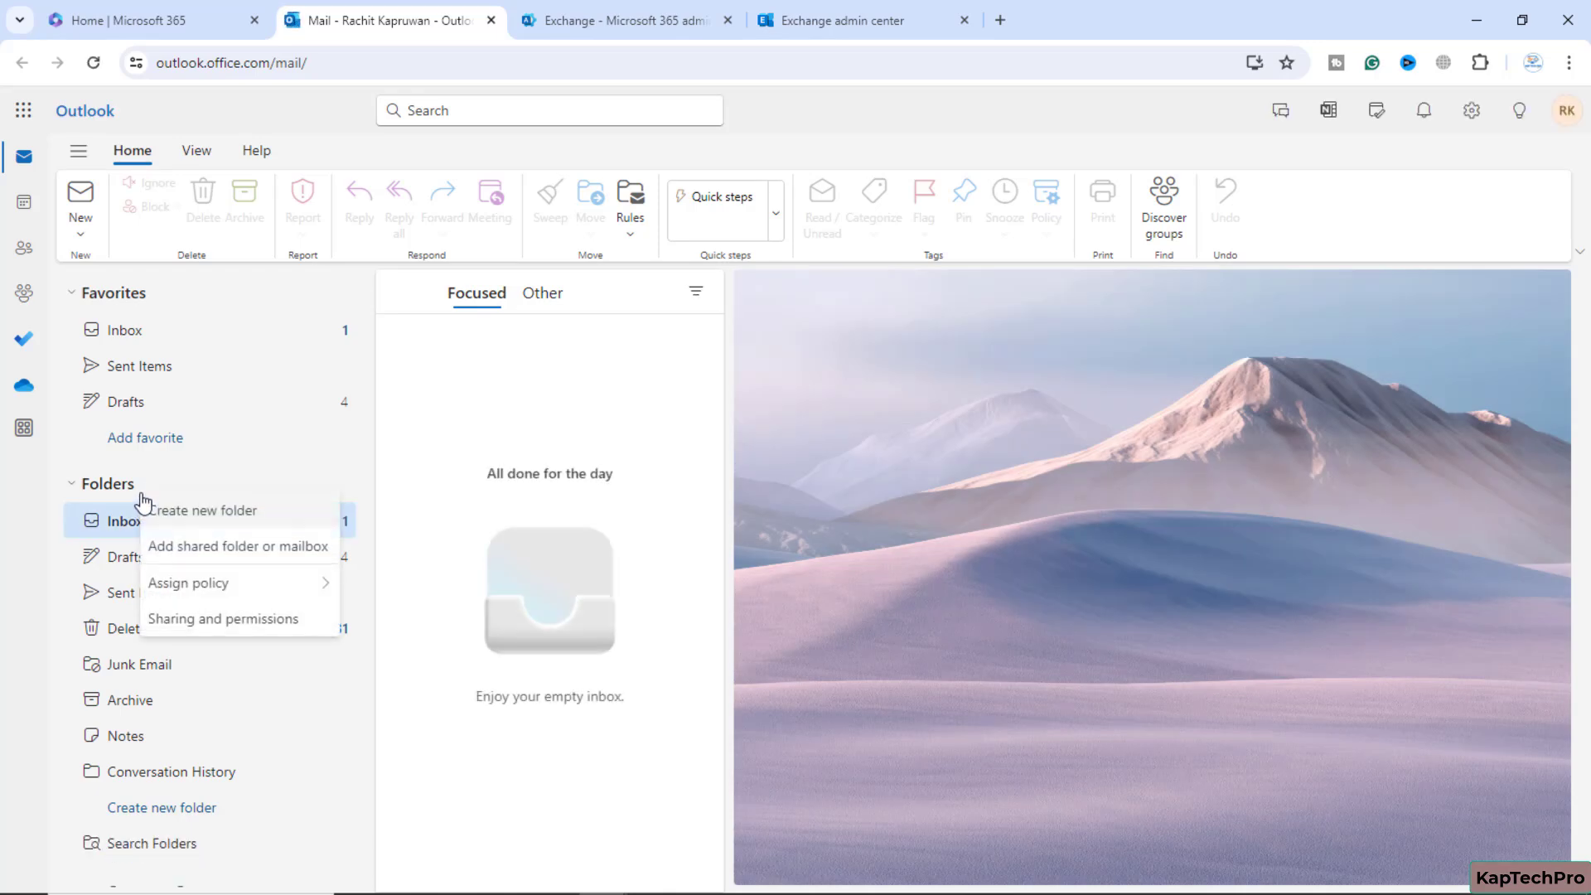
click(284, 555)
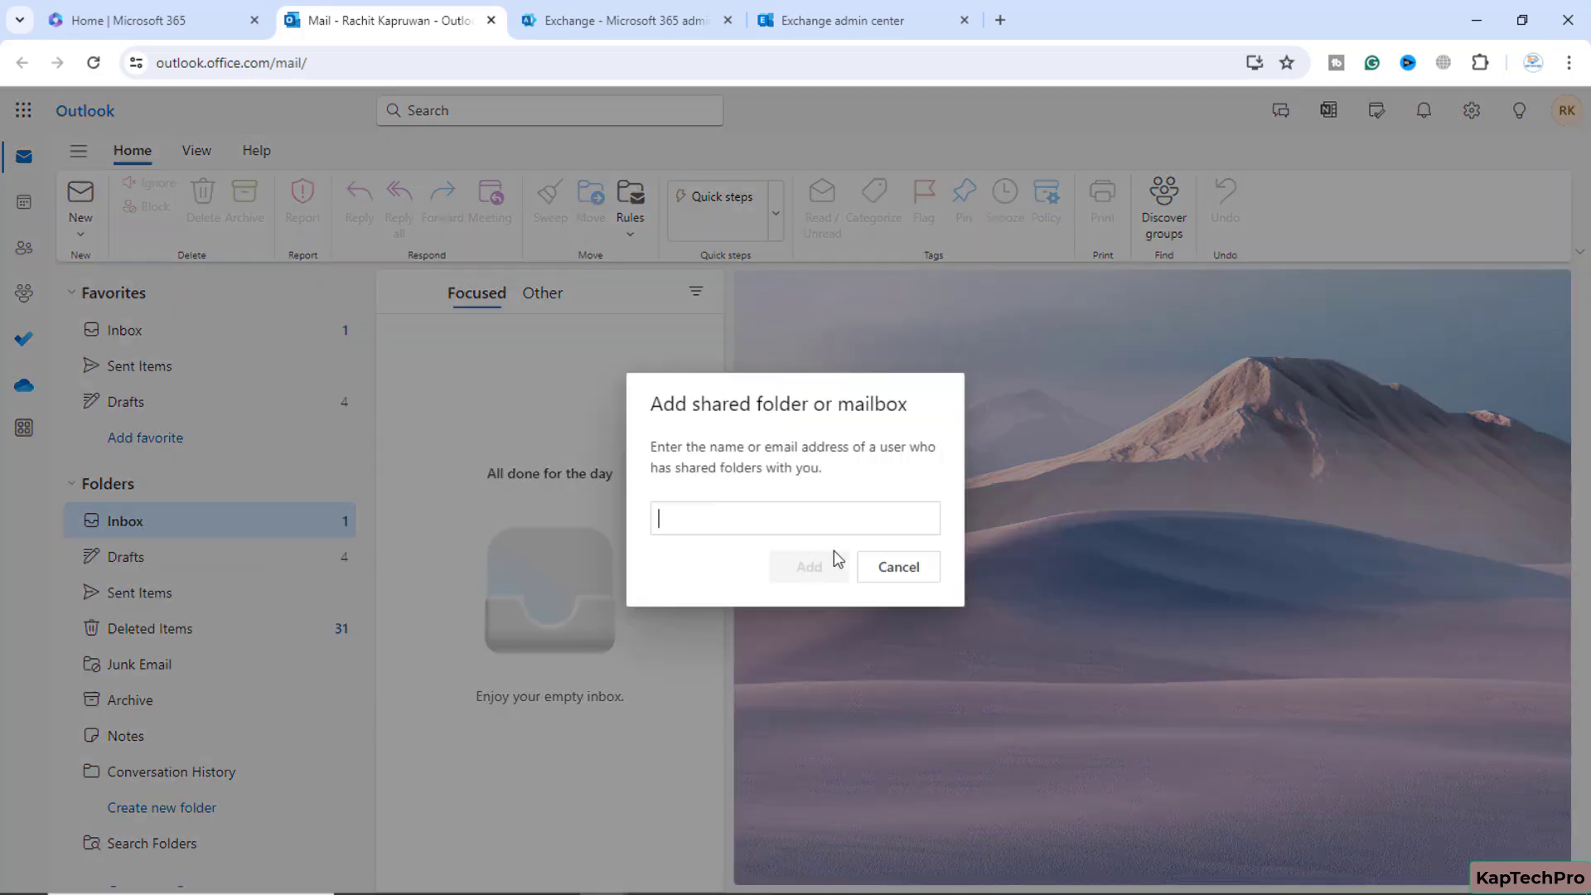
text(r)
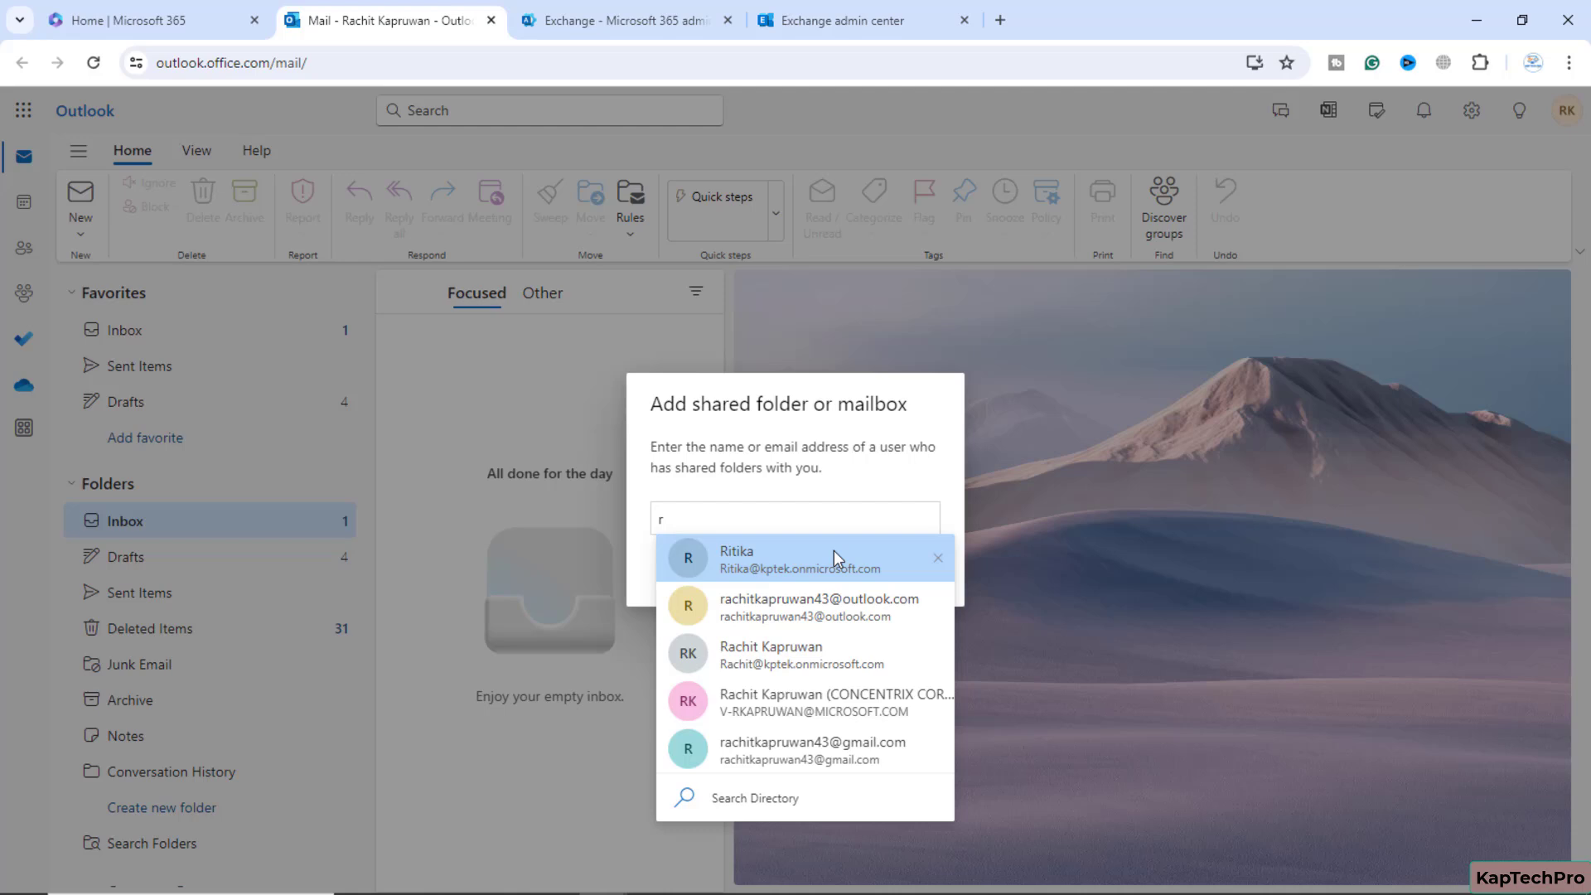
click(834, 551)
click(810, 570)
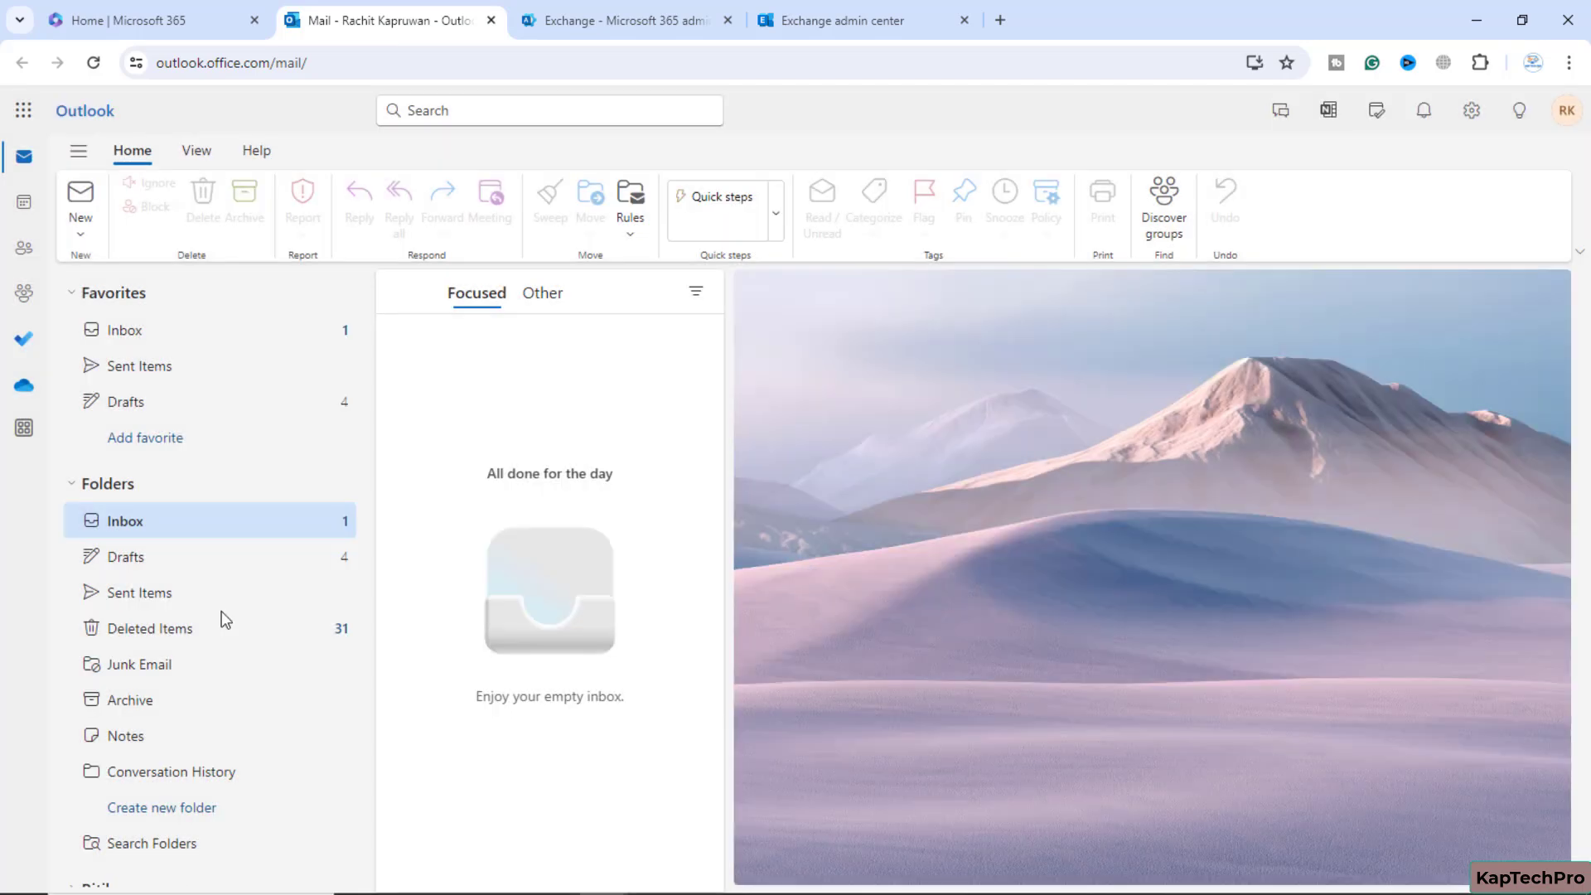
scroll(181, 689, down, 1)
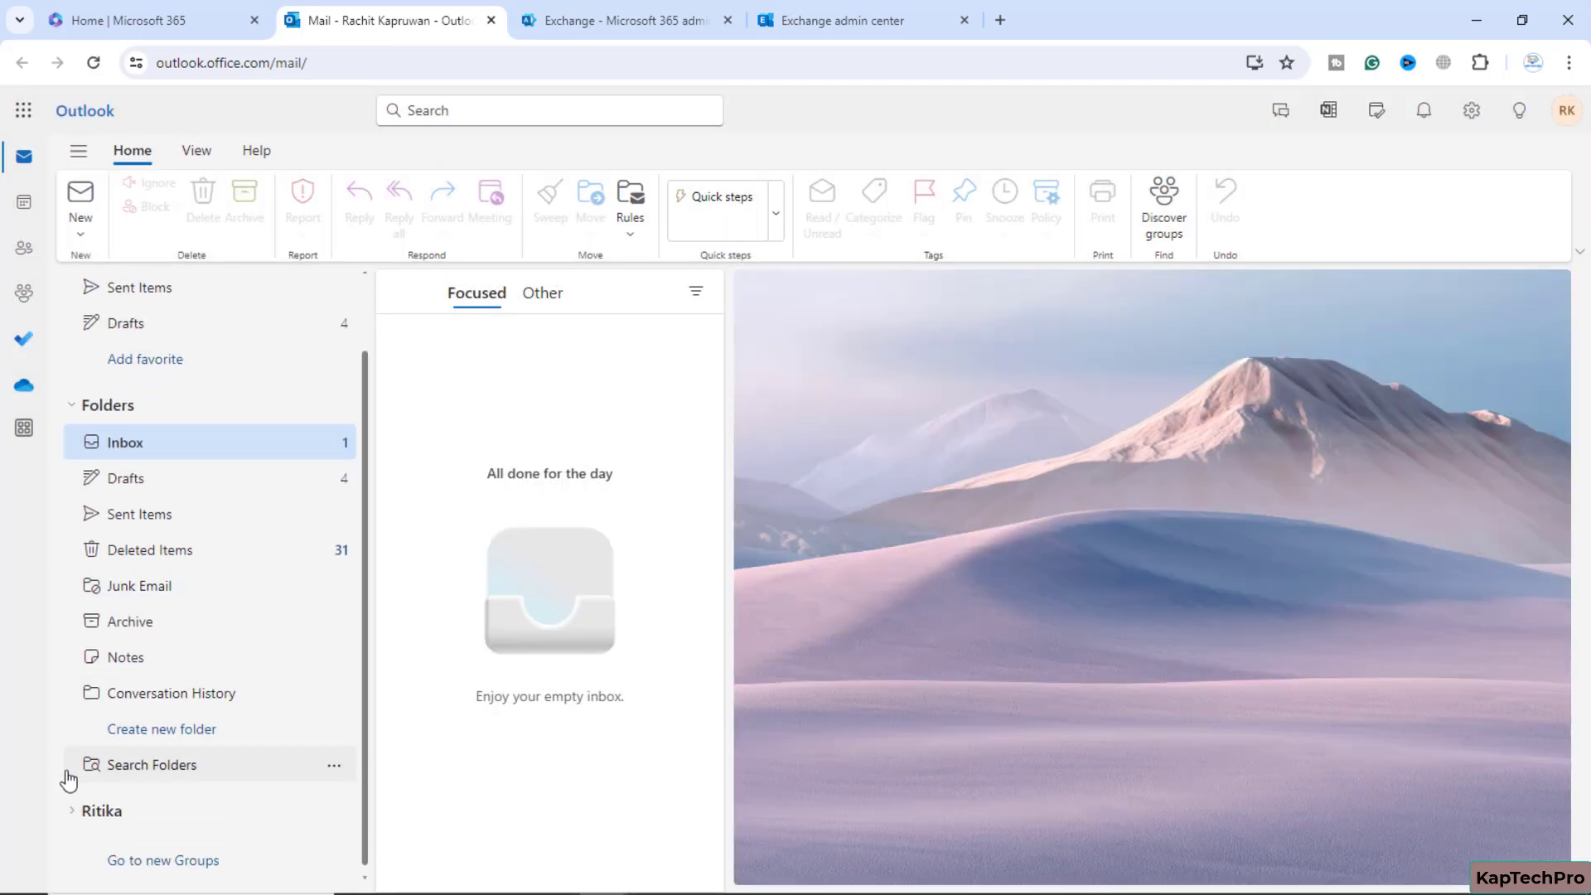
scroll(236, 570, up, 1)
scroll(236, 570, down, 1)
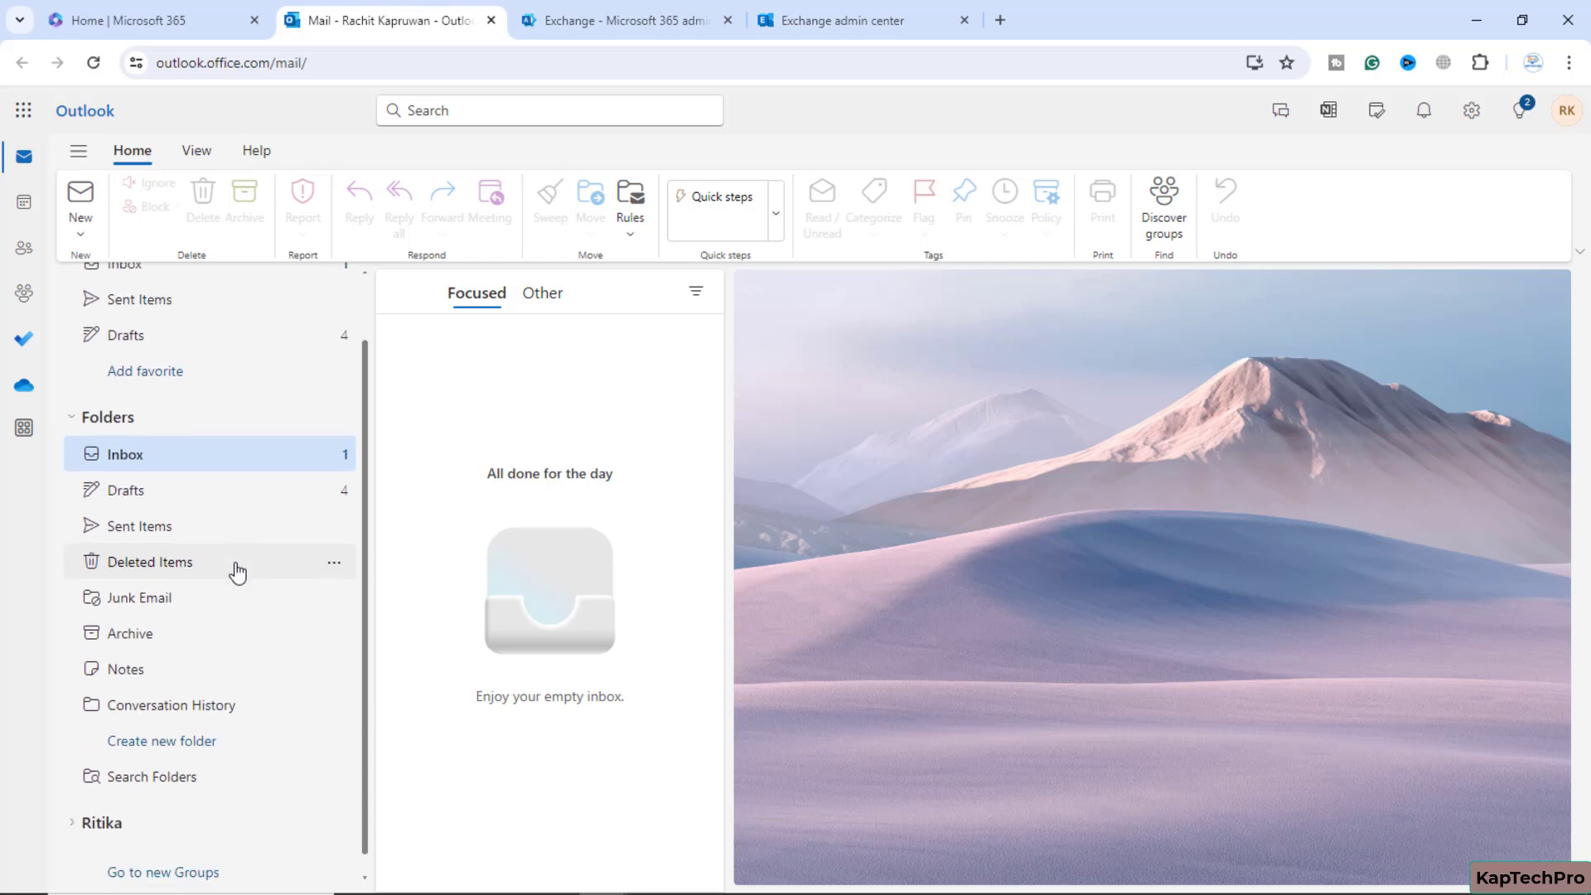
click(73, 816)
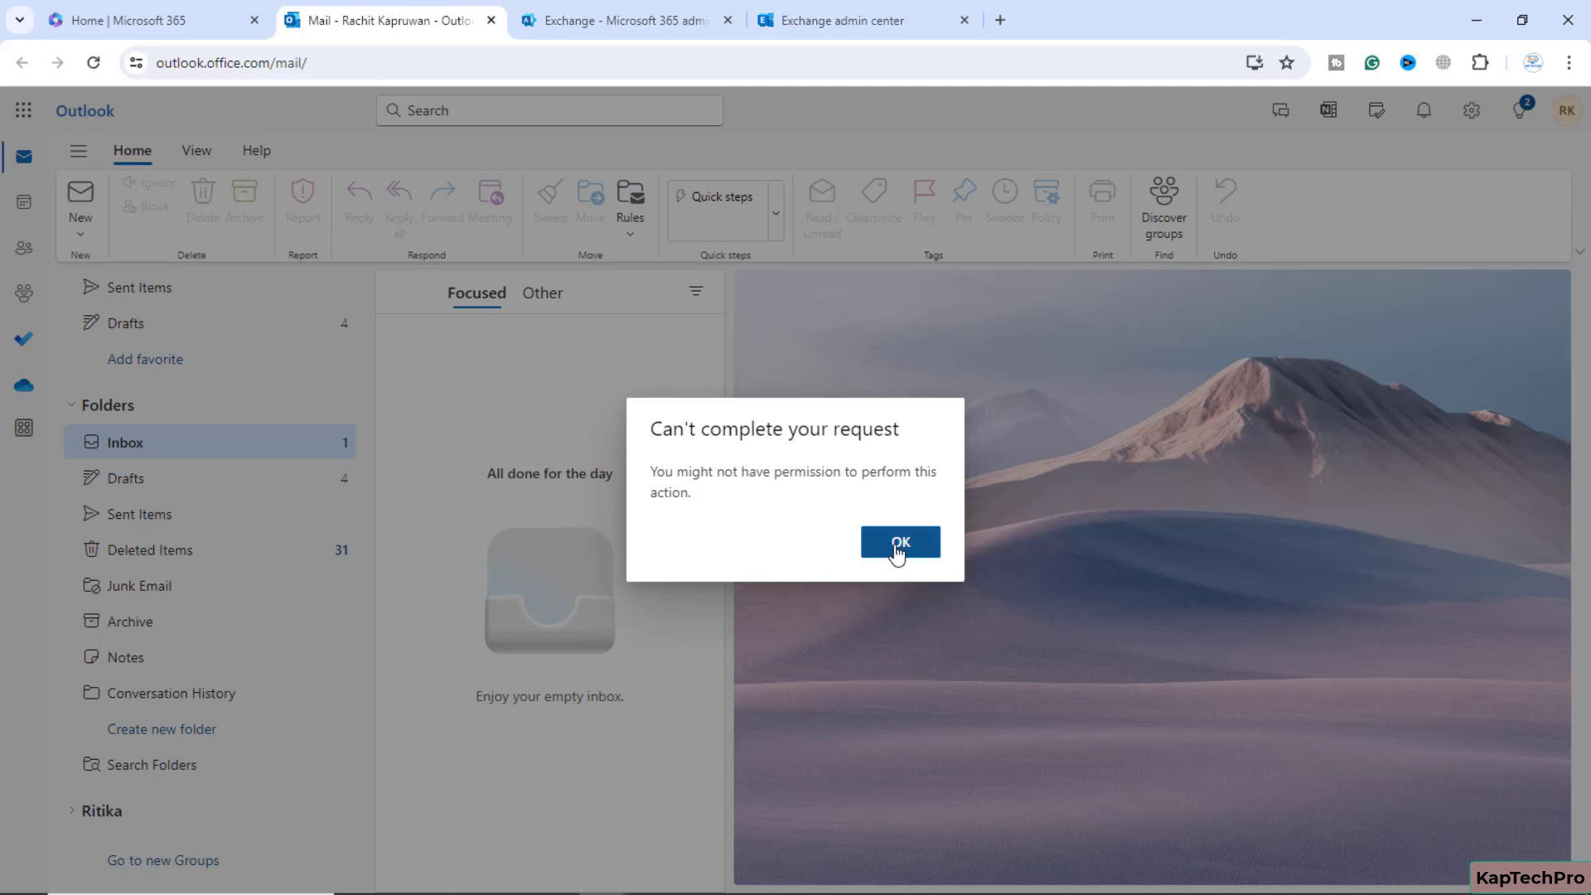
key(Return)
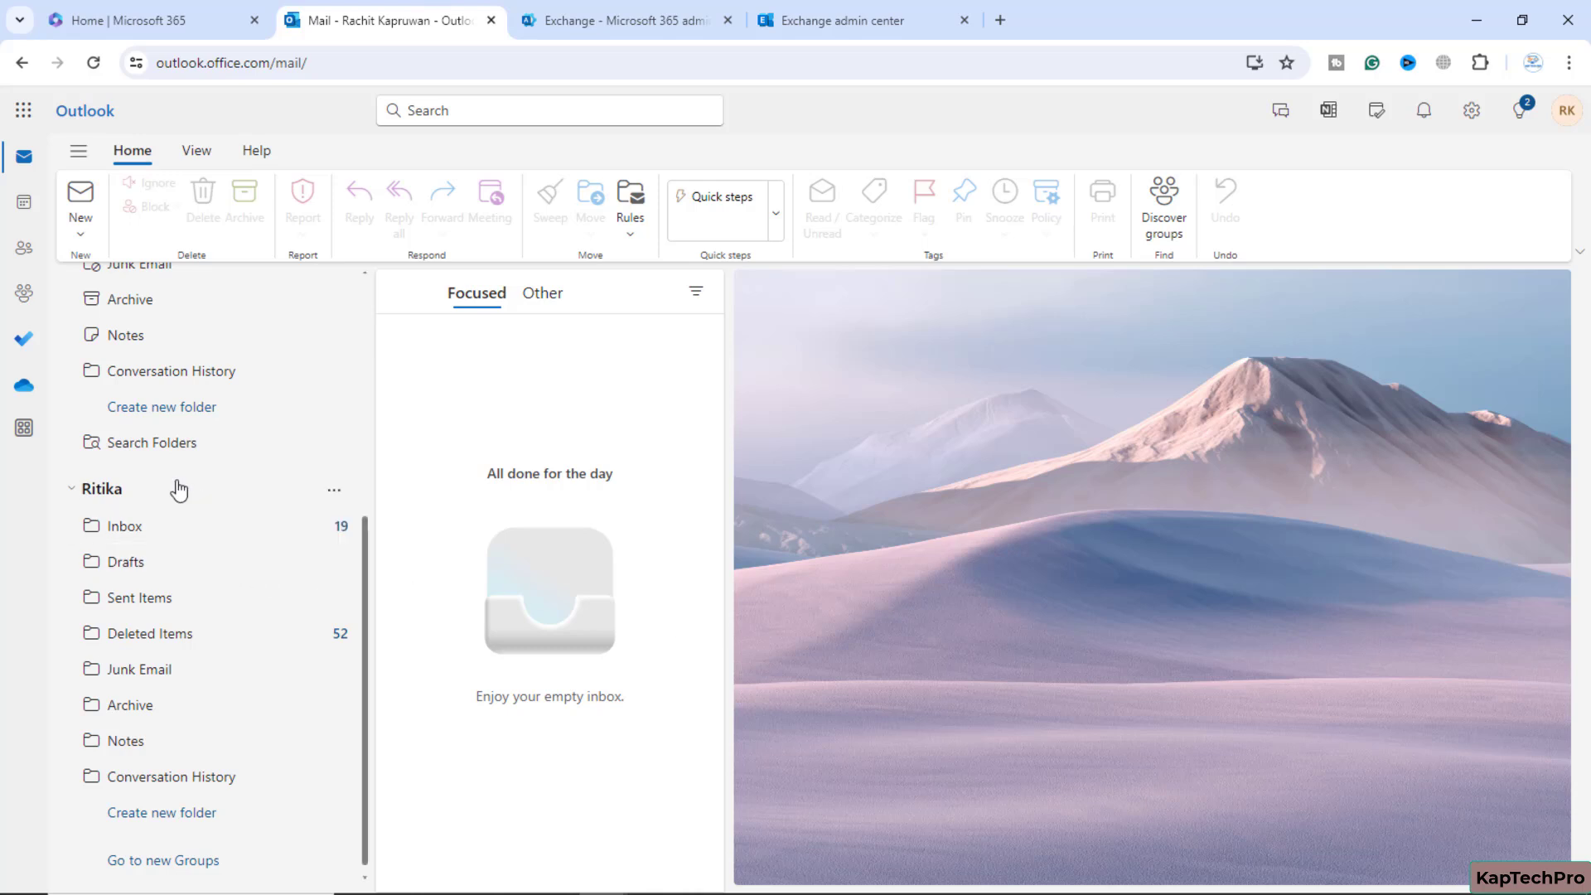
Open the Inbox under the shared mailbox and look through its 19 unread messages
click(184, 529)
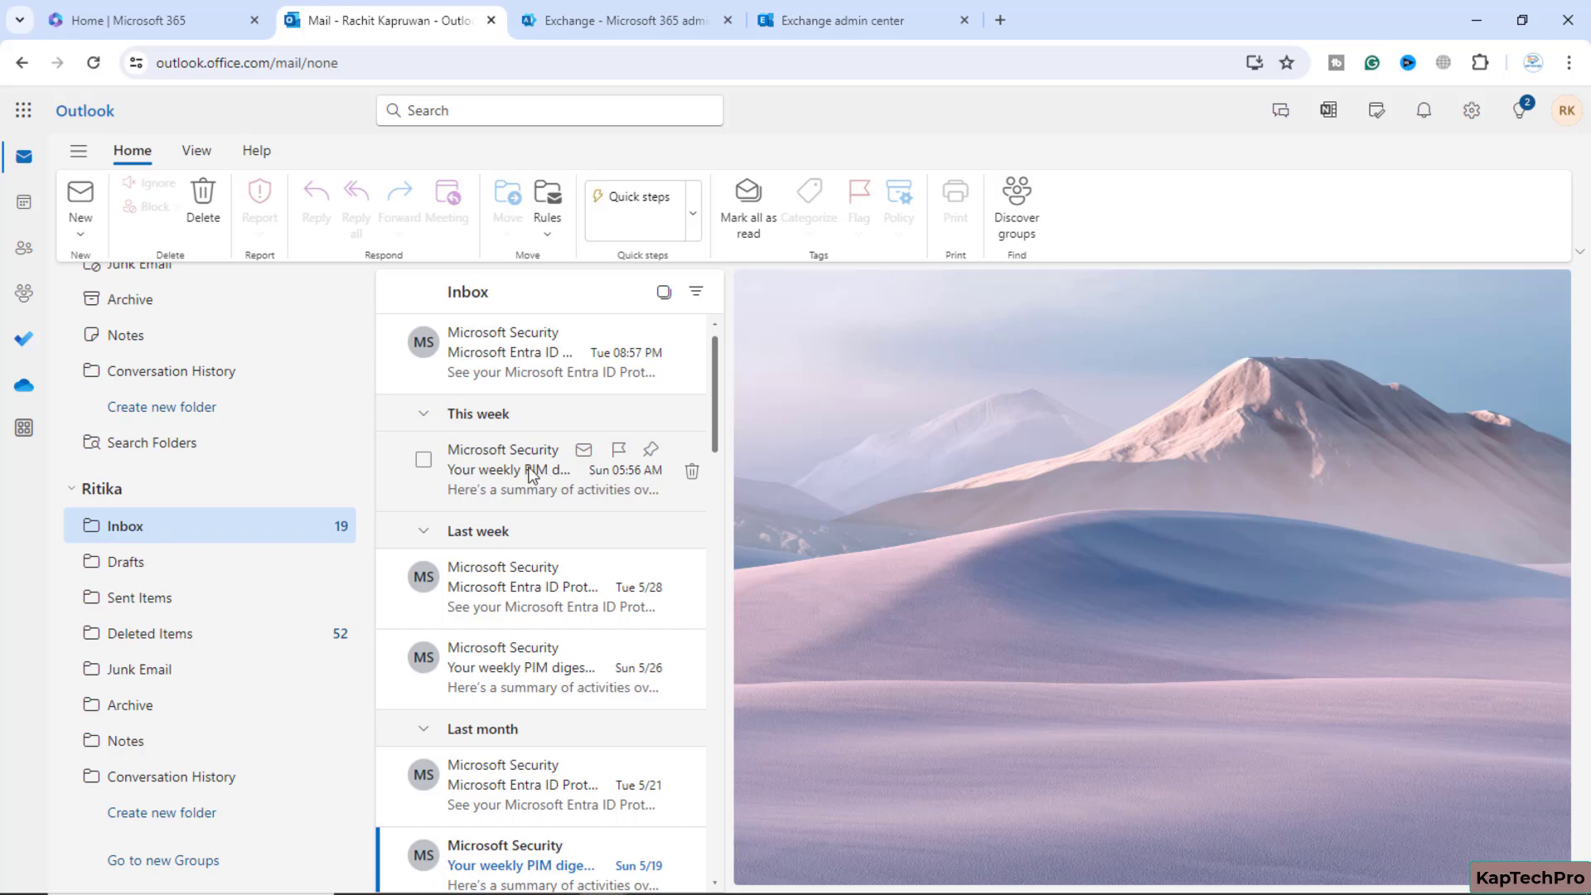
scroll(533, 474, down, 5)
scroll(533, 474, up, 5)
Open the user's mailbox Delegation tab and start adding a Send on behalf member
click(825, 11)
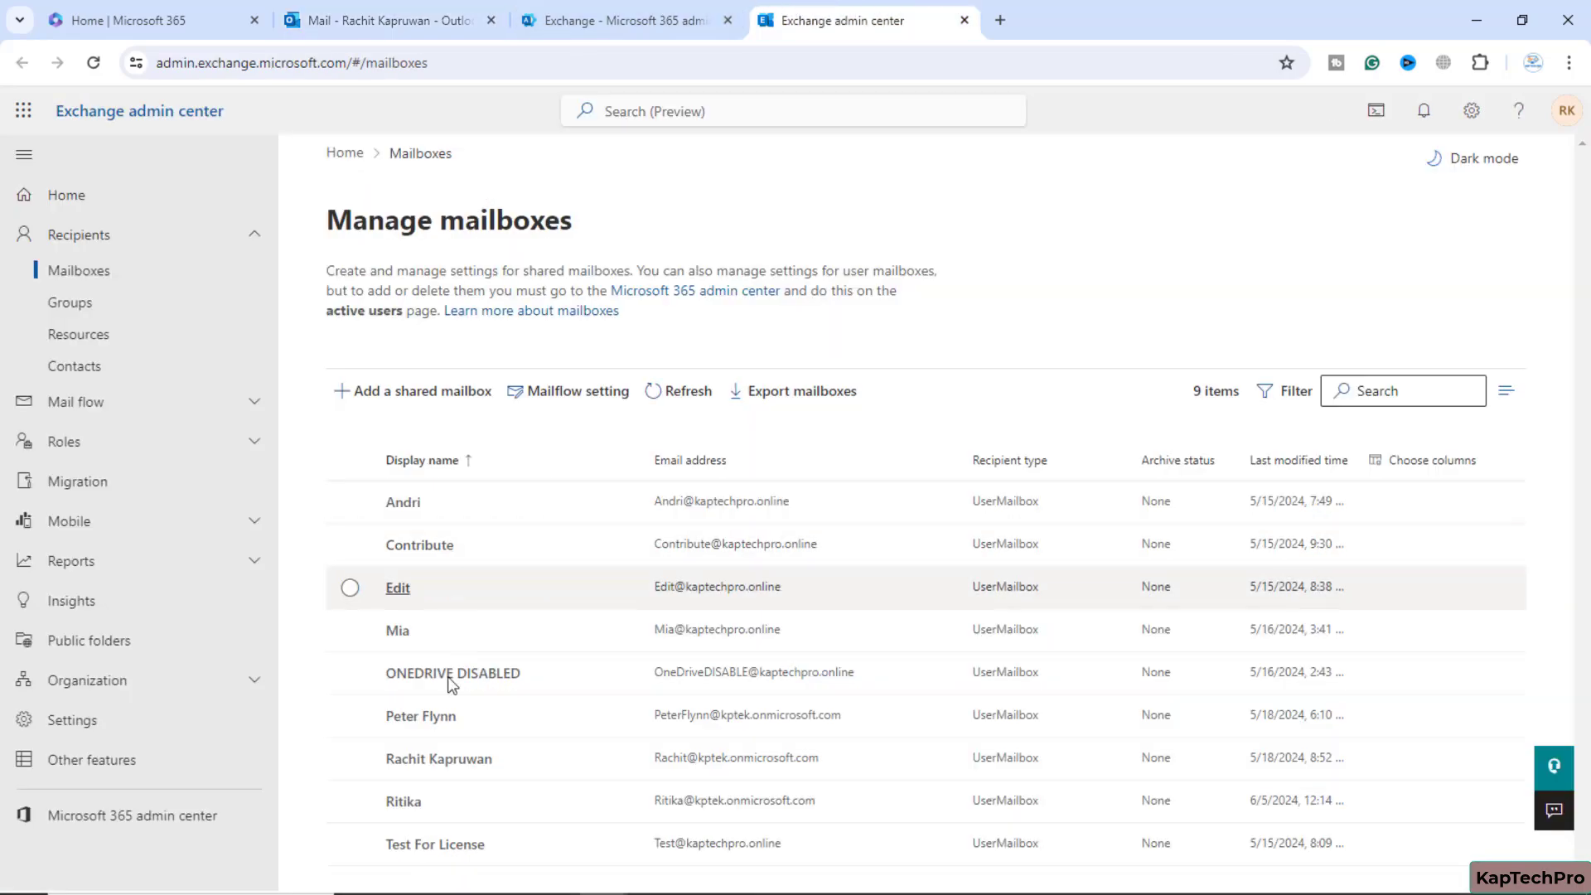
click(406, 809)
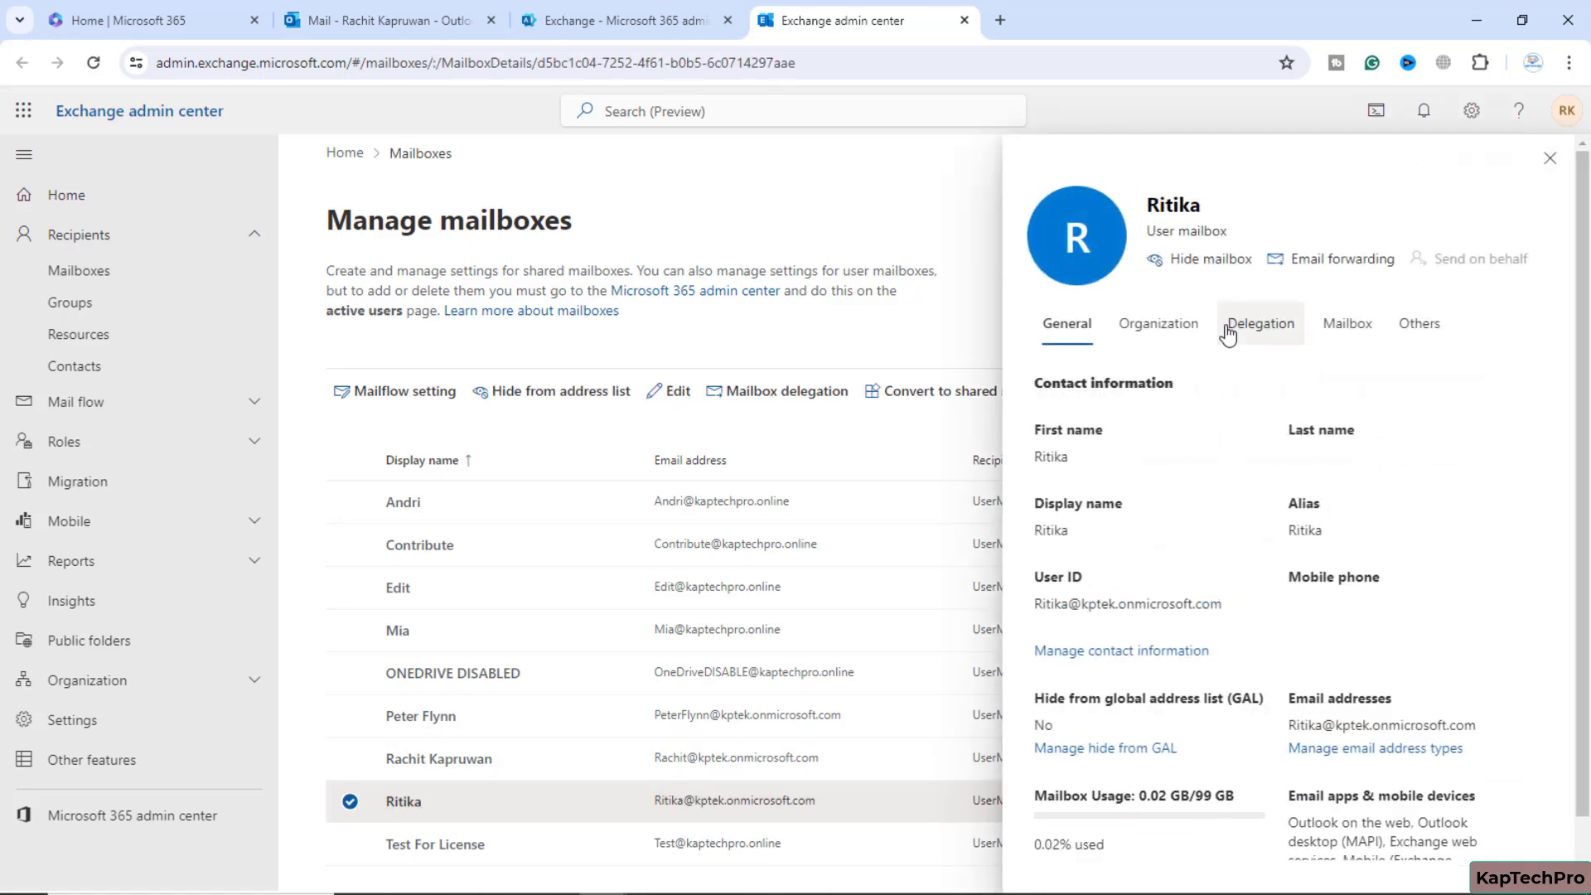
click(1229, 332)
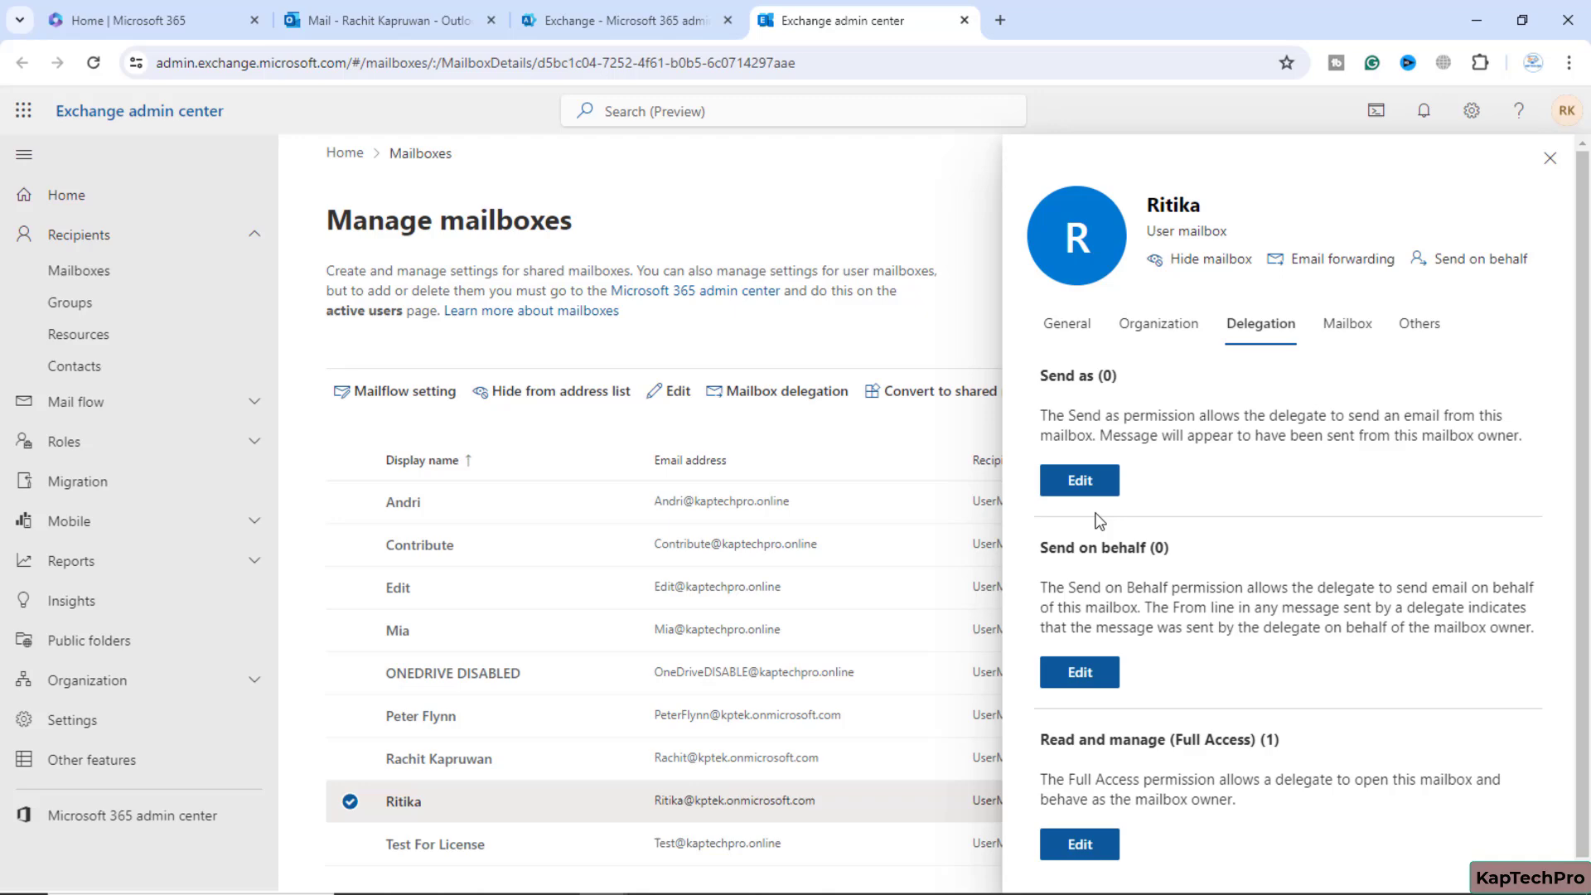
click(1079, 675)
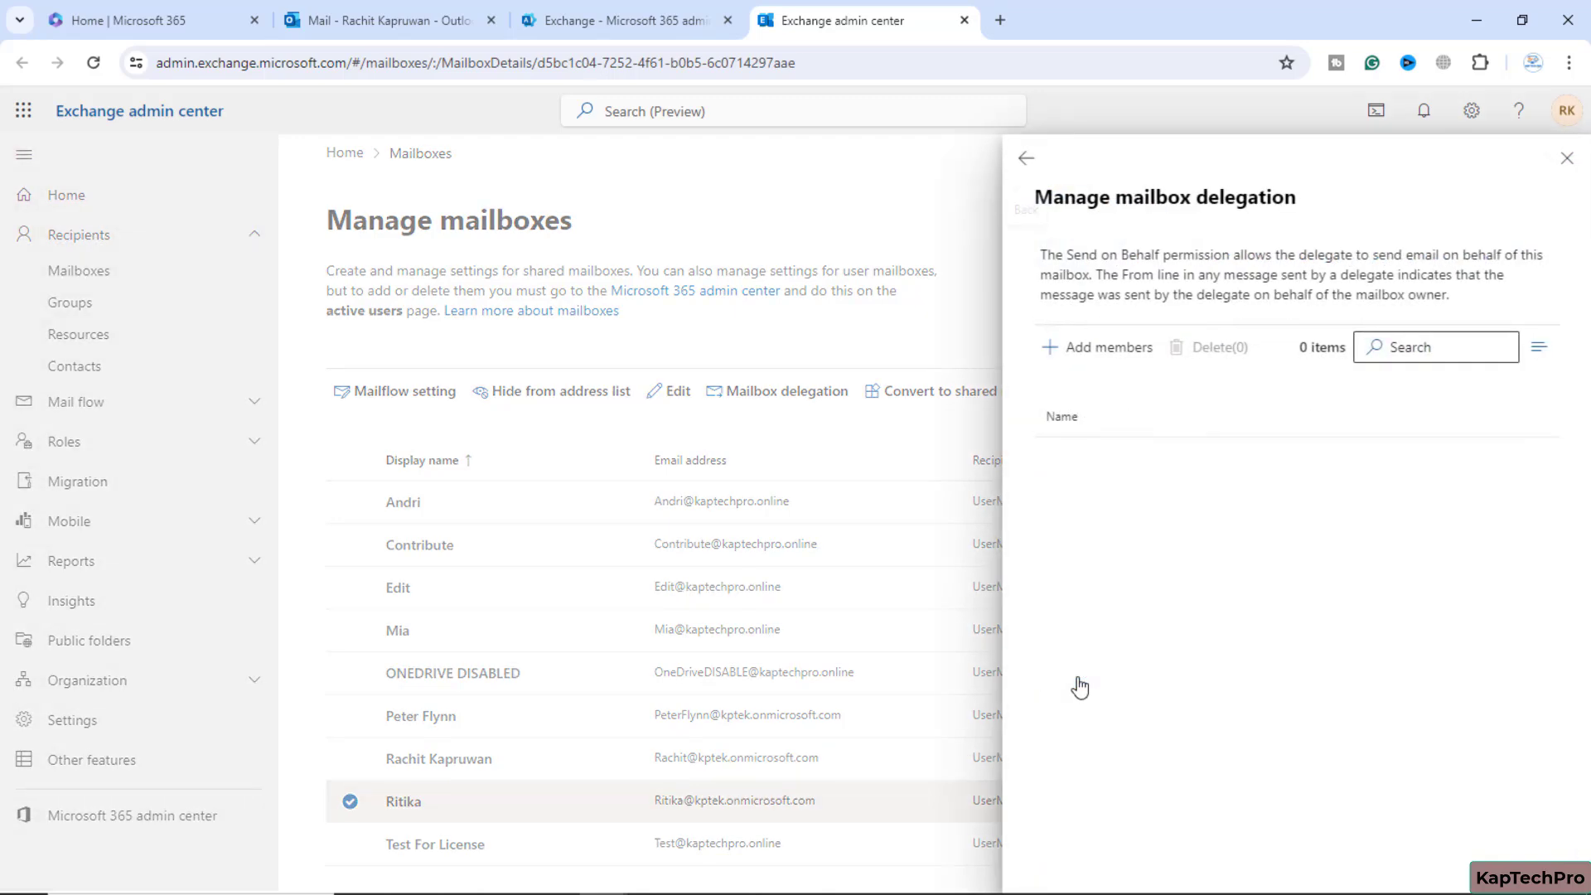
click(1135, 345)
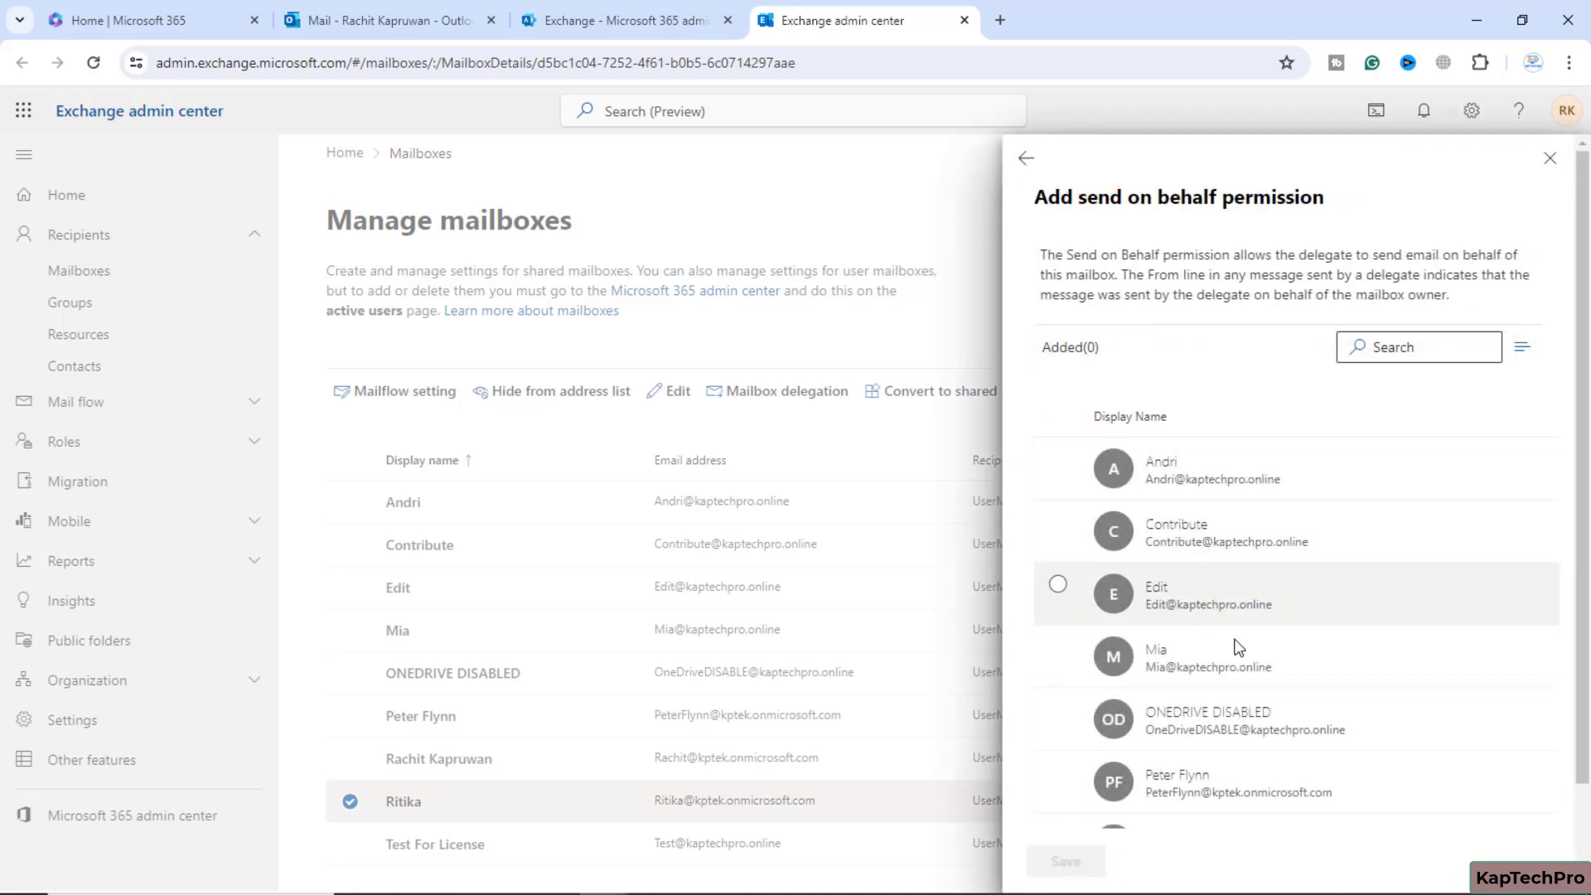
Tick the admin account, then save and confirm it as Send on behalf delegate
scroll(1247, 664, down, 2)
click(1232, 726)
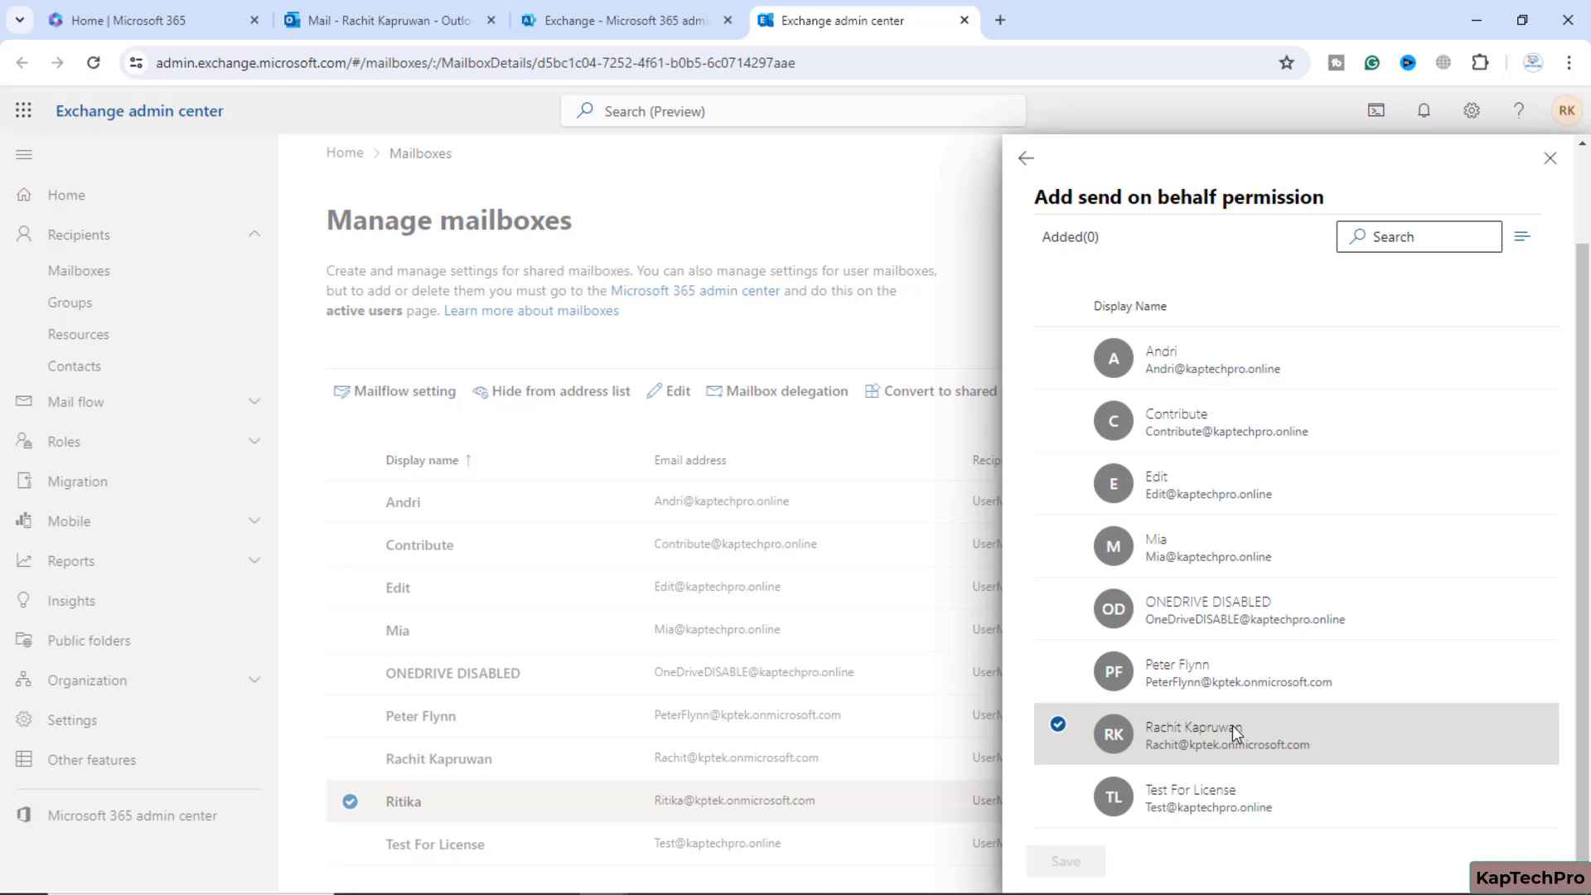
click(1062, 858)
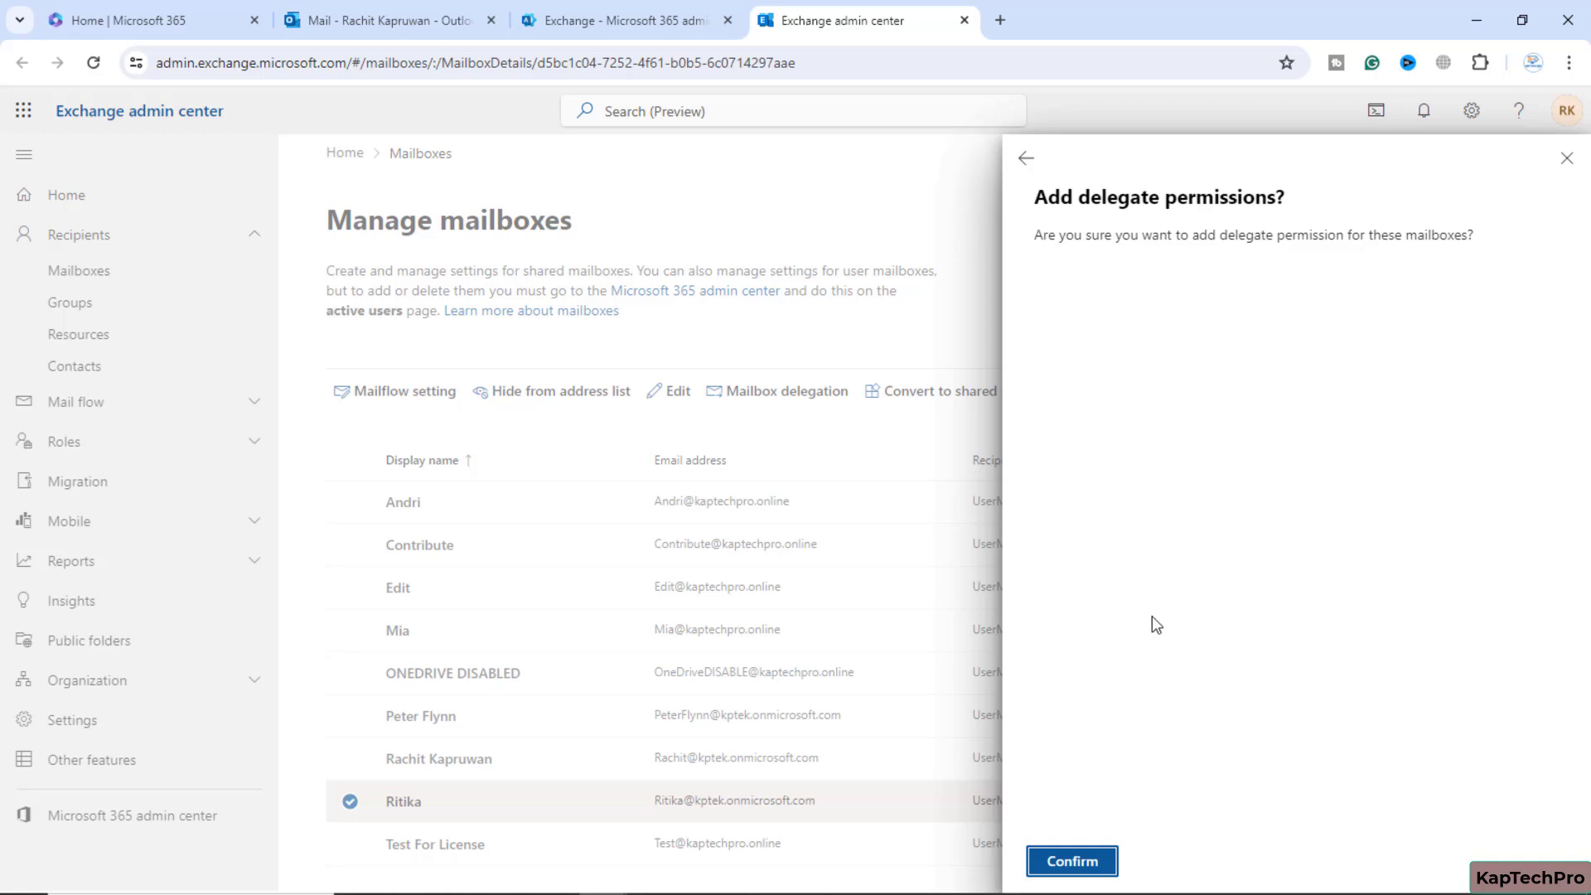
click(1073, 859)
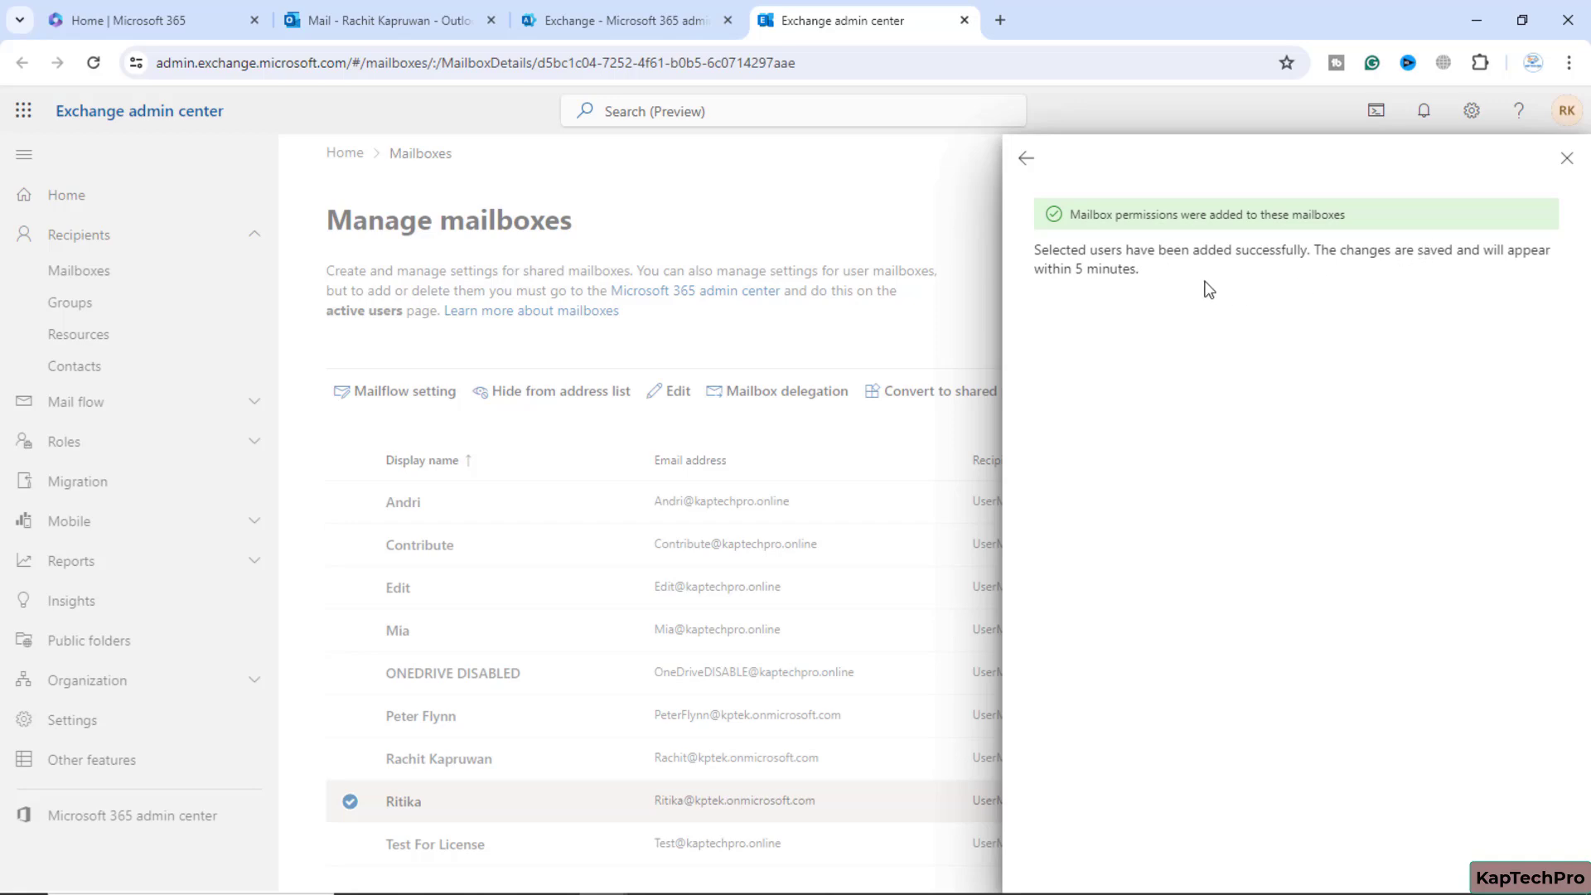
click(1026, 159)
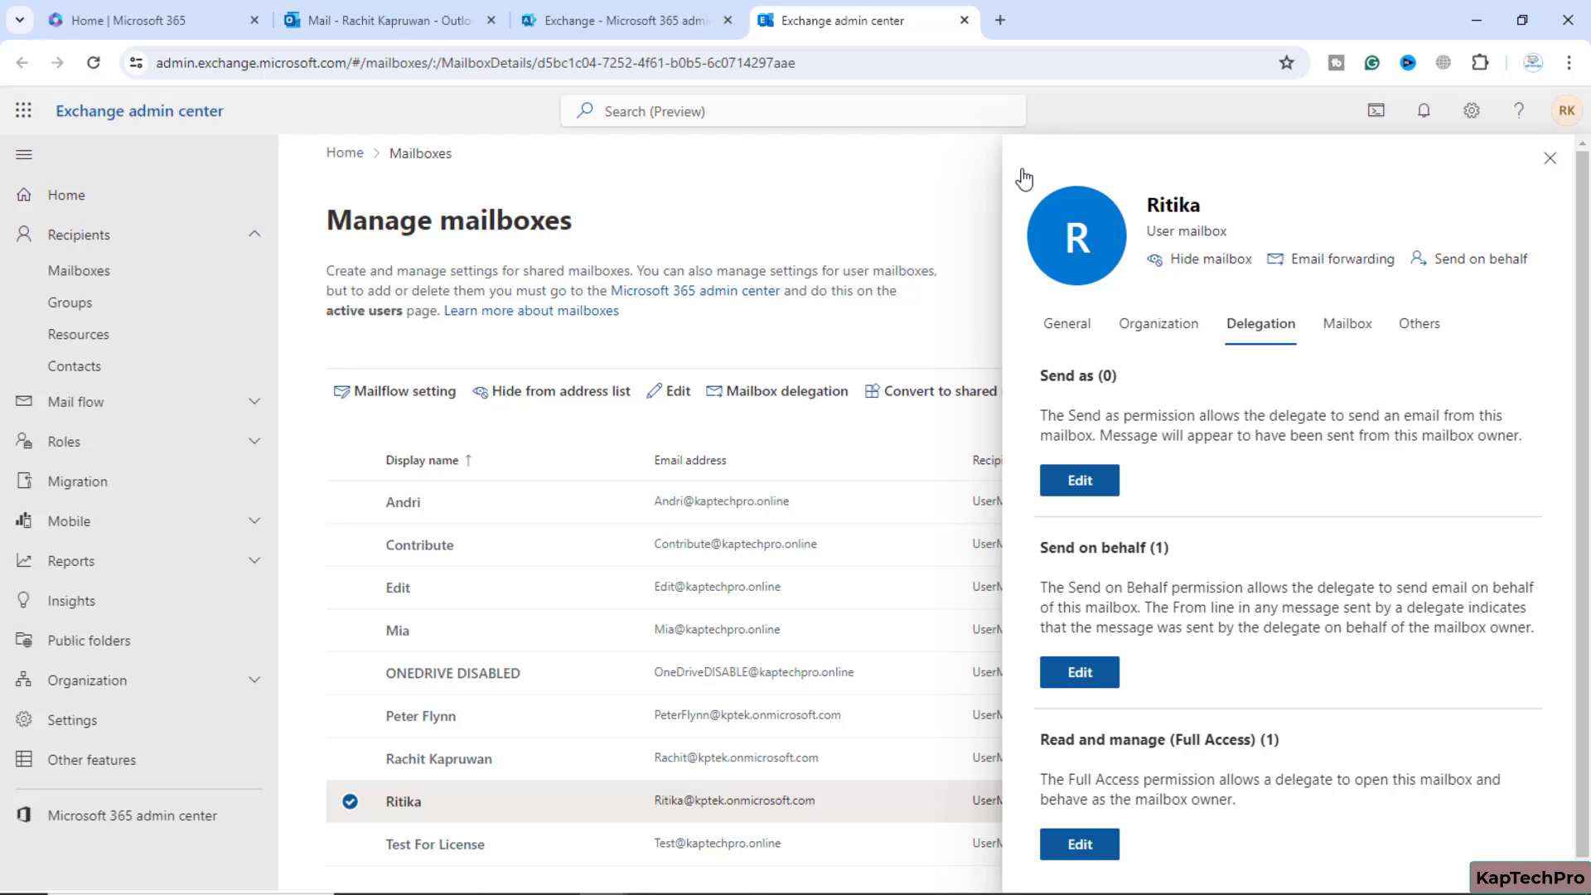
key(ctrl+2)
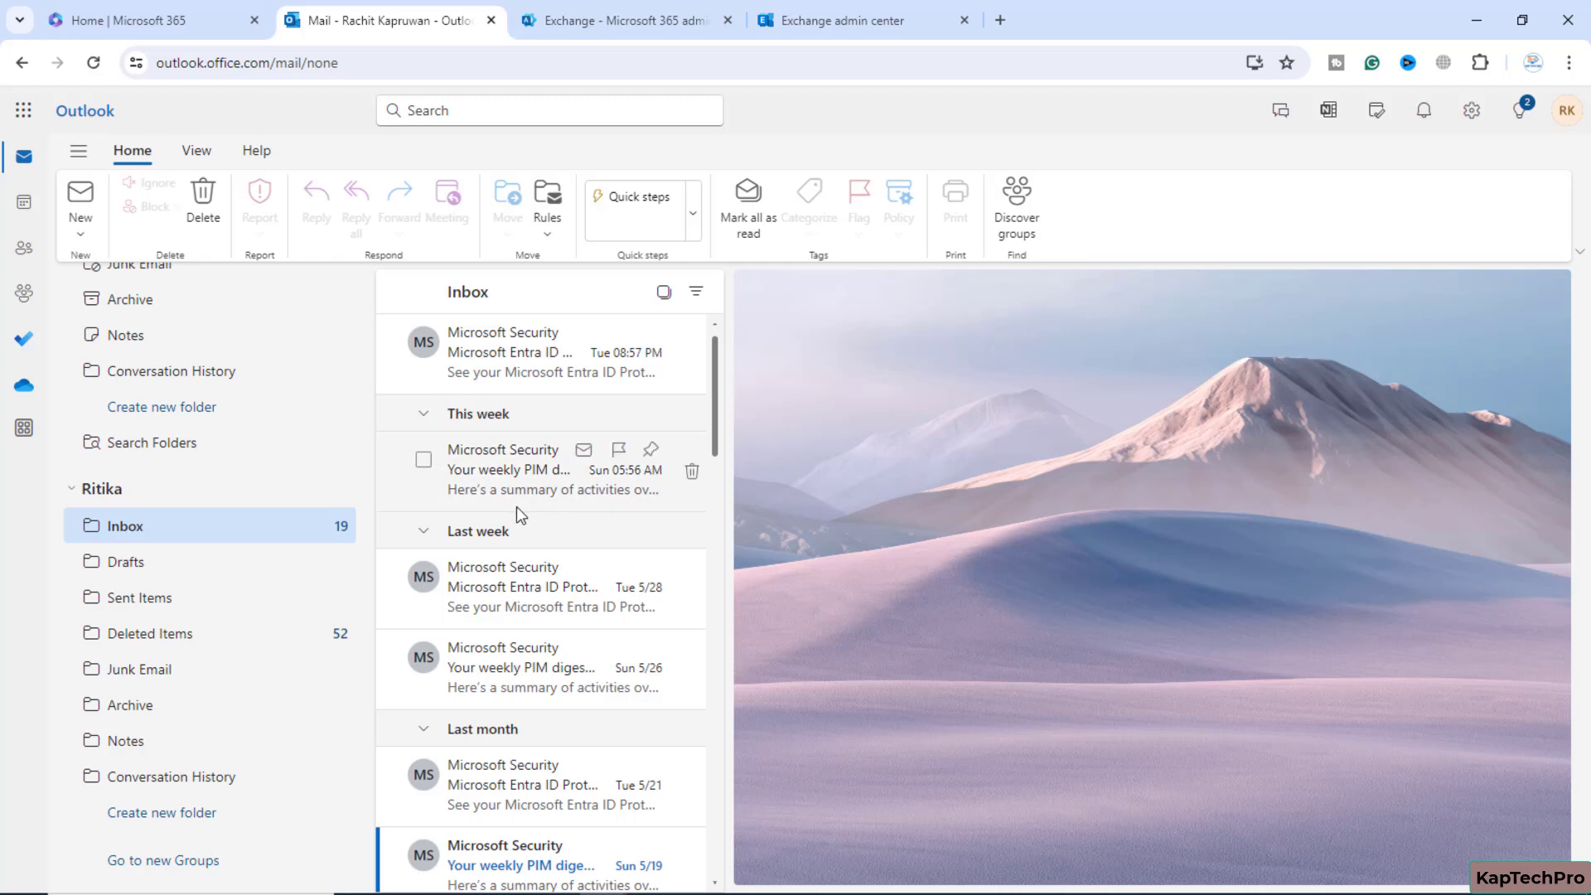
From the delegated user's Inbox, start a new message and turn on Show From
click(148, 537)
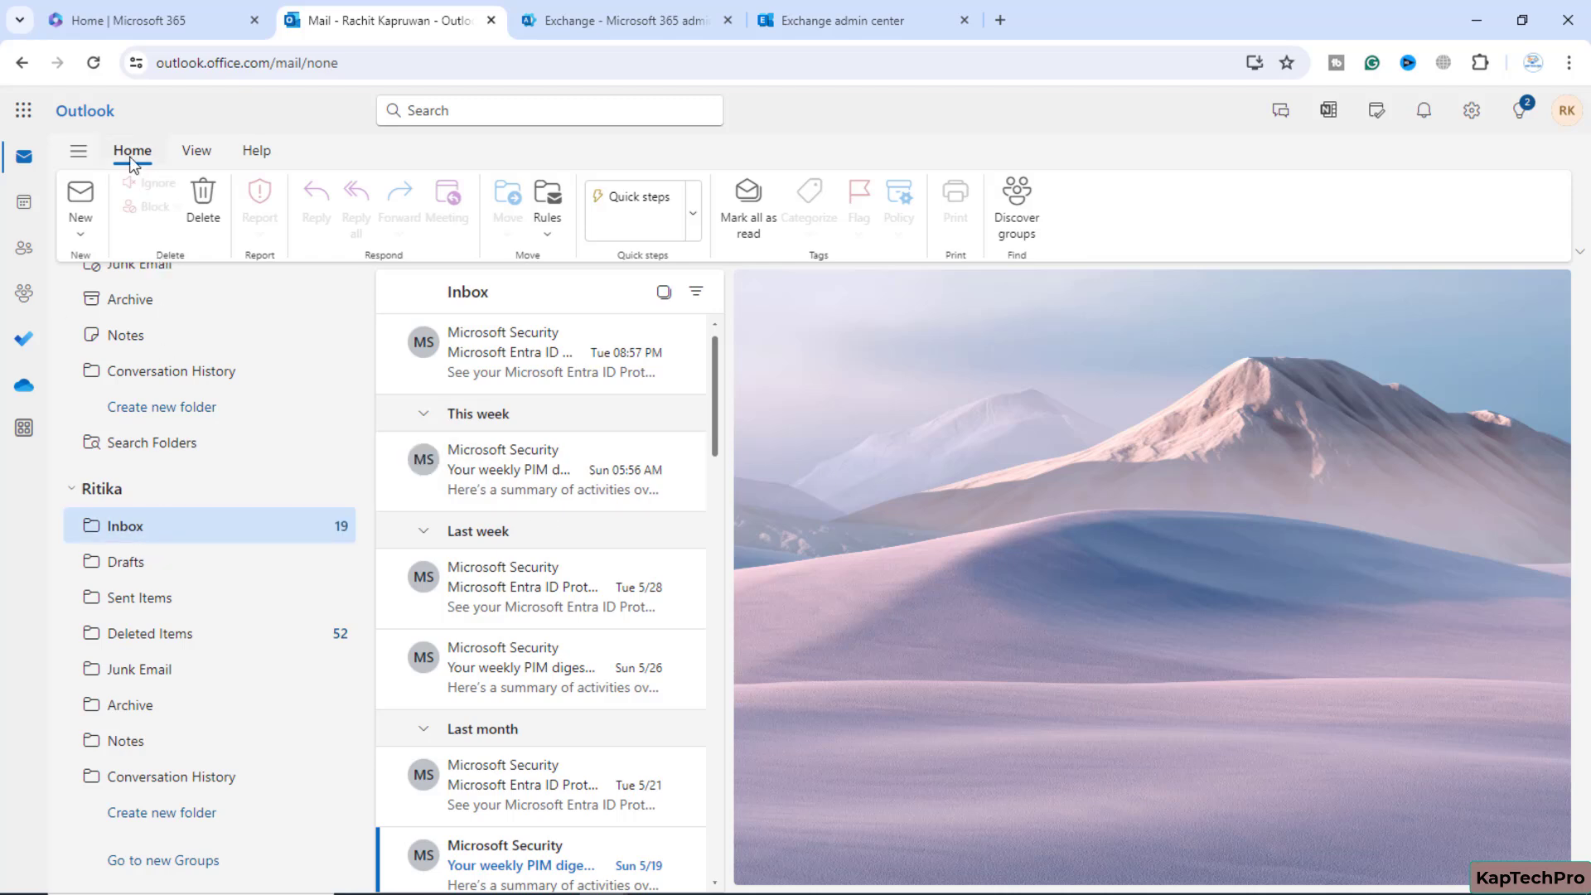
click(81, 196)
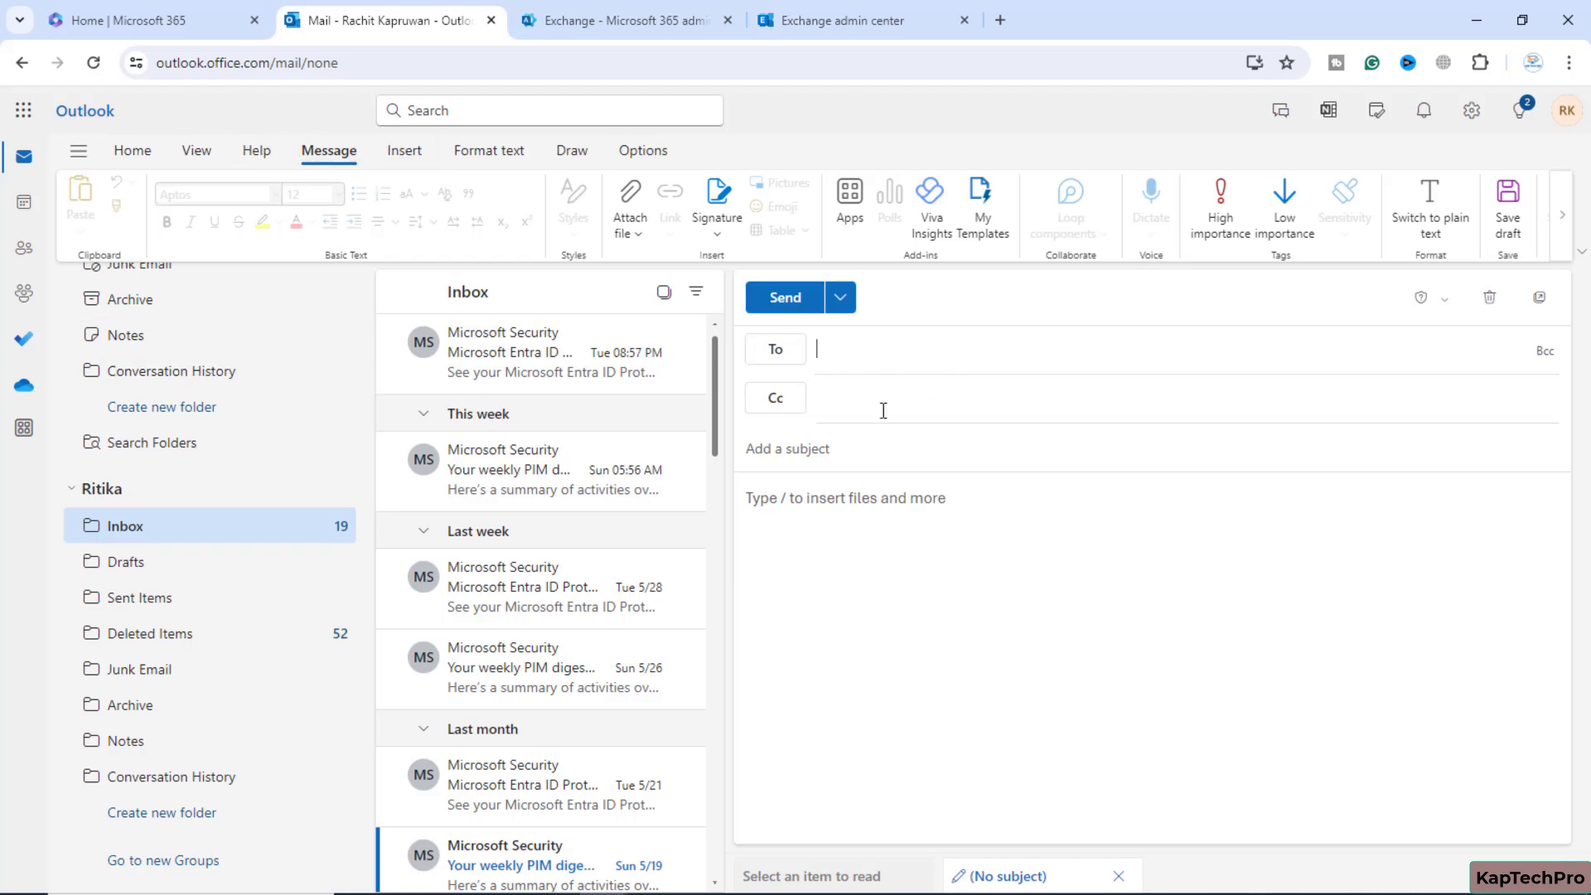
click(635, 152)
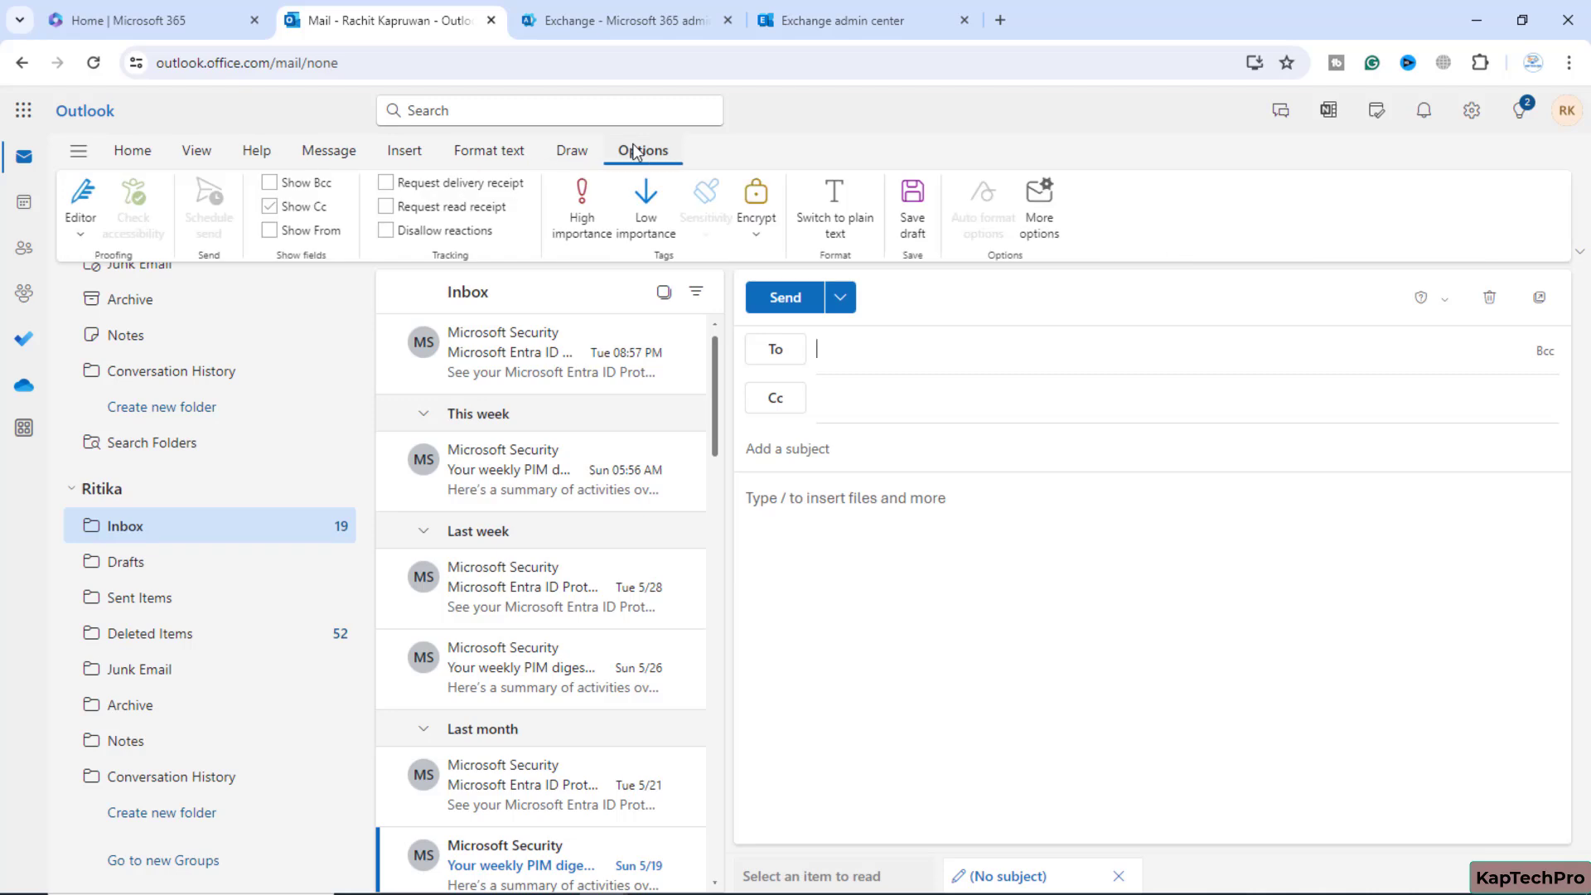
click(270, 231)
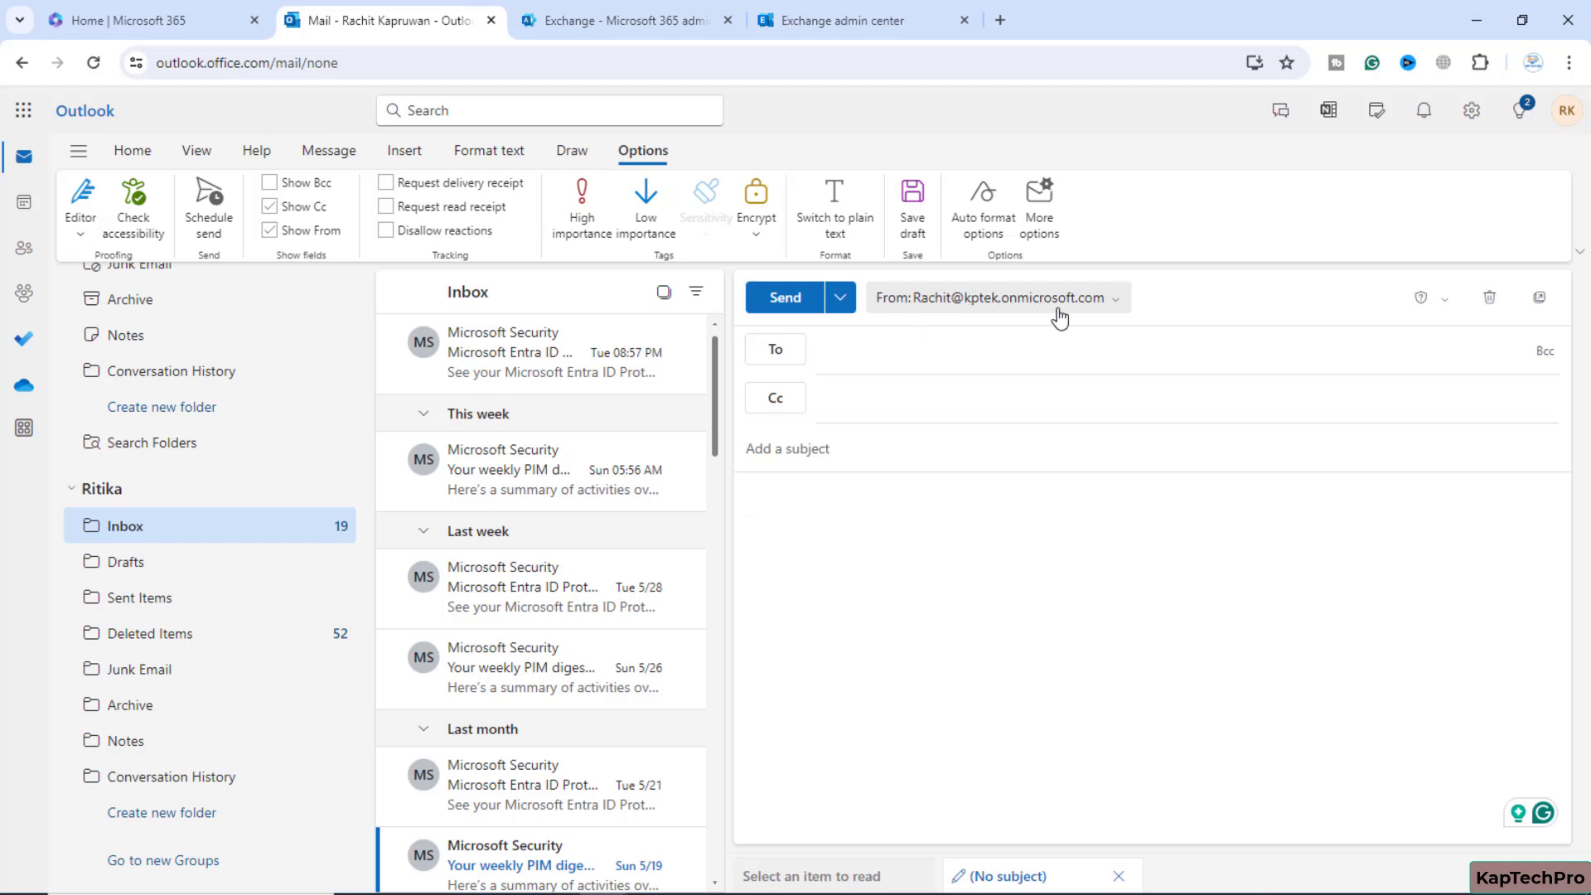
Set From to the delegated user's address and To to the admin account
click(1059, 317)
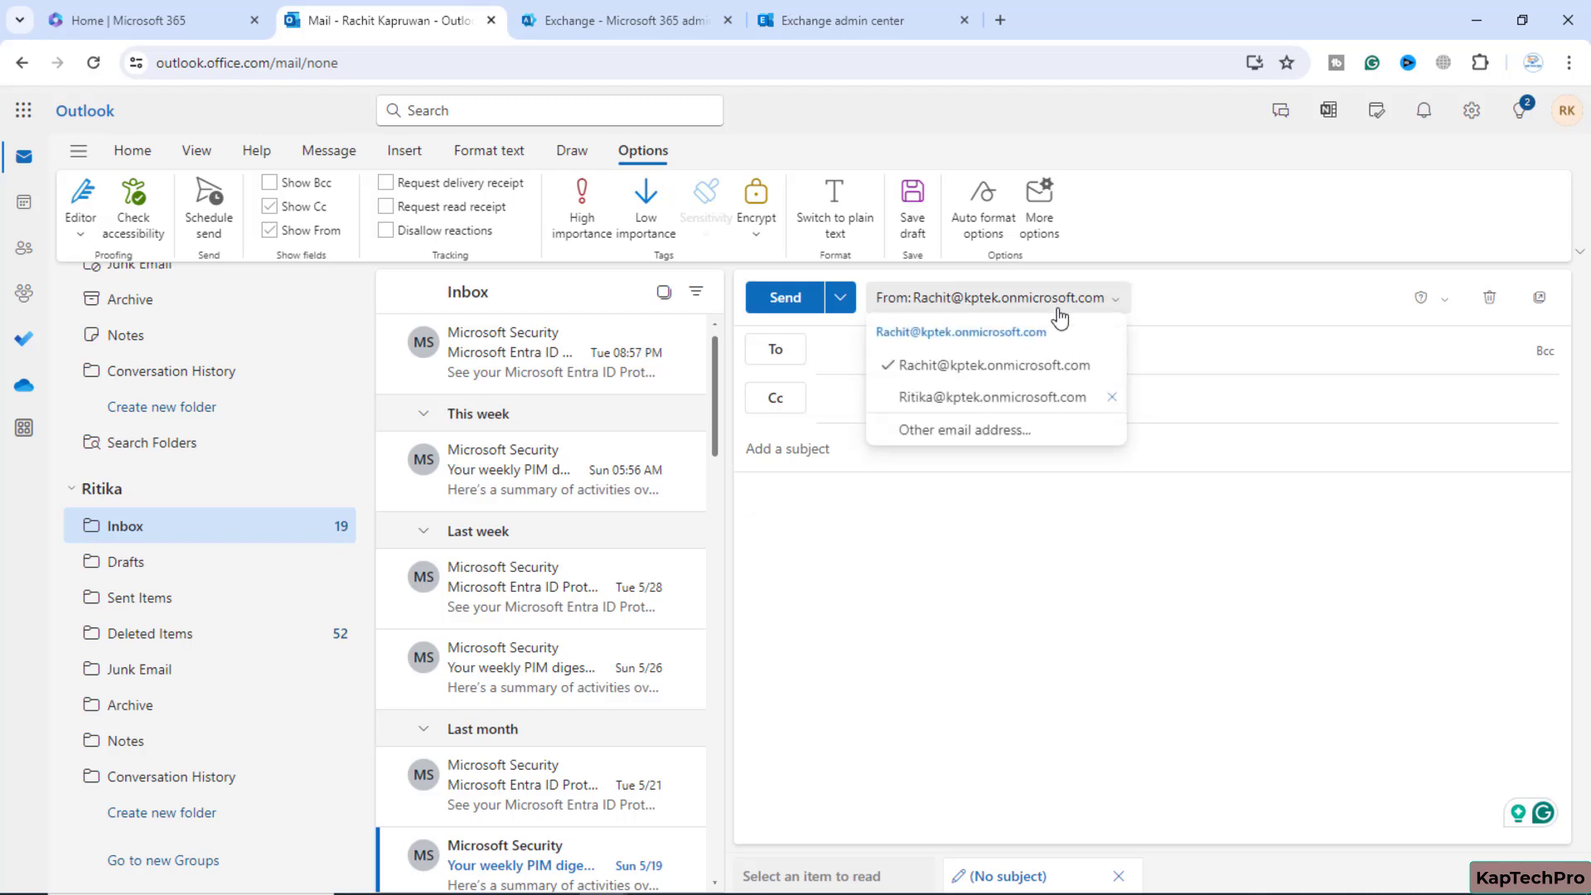
click(1019, 401)
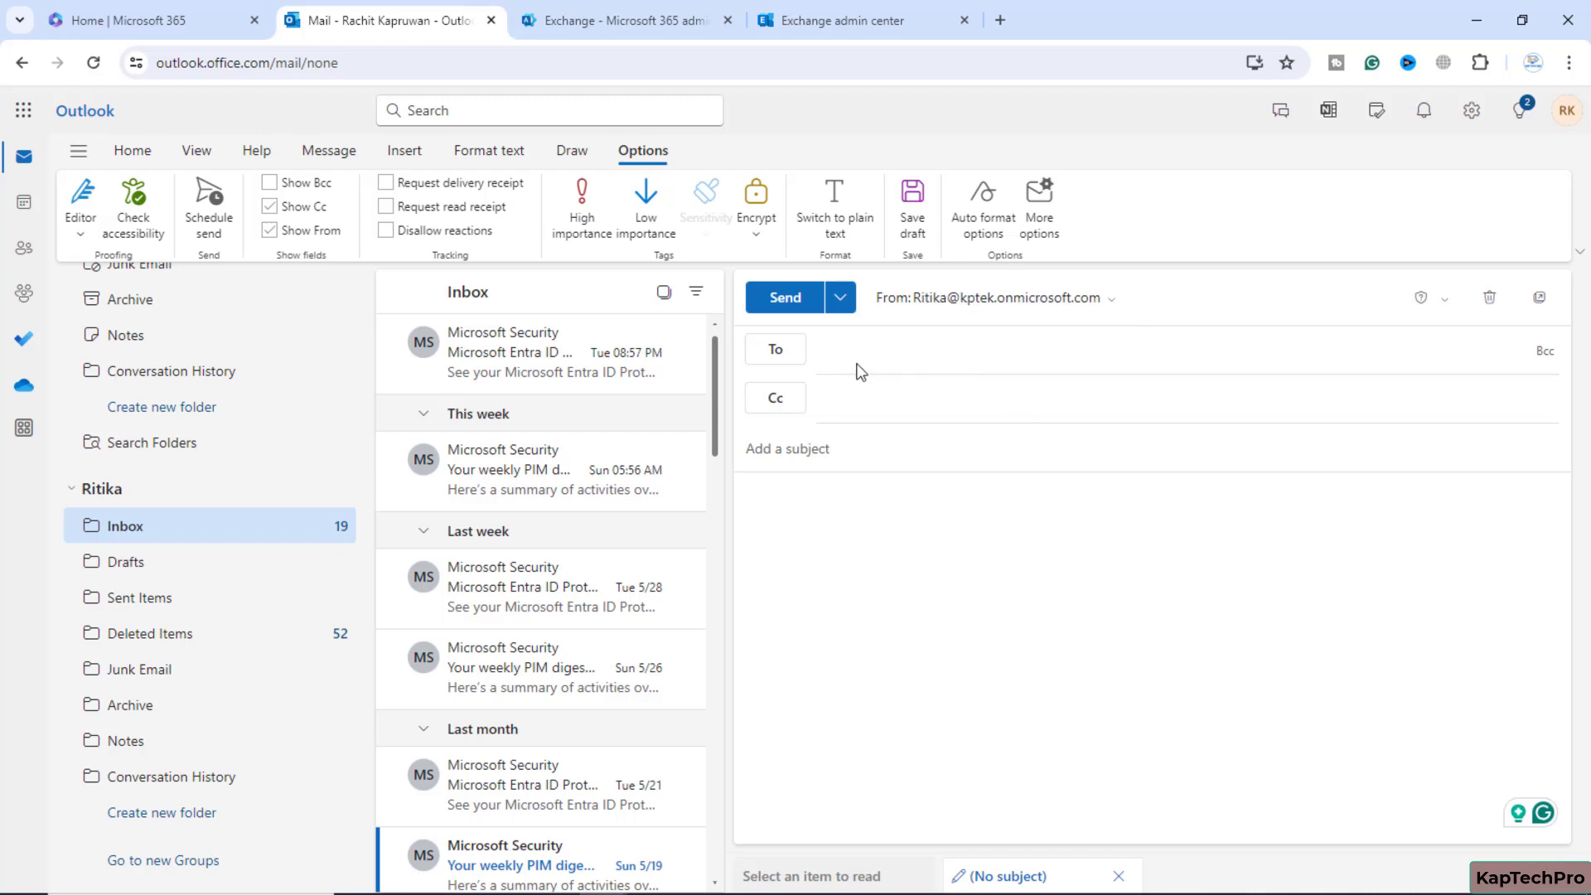
click(901, 352)
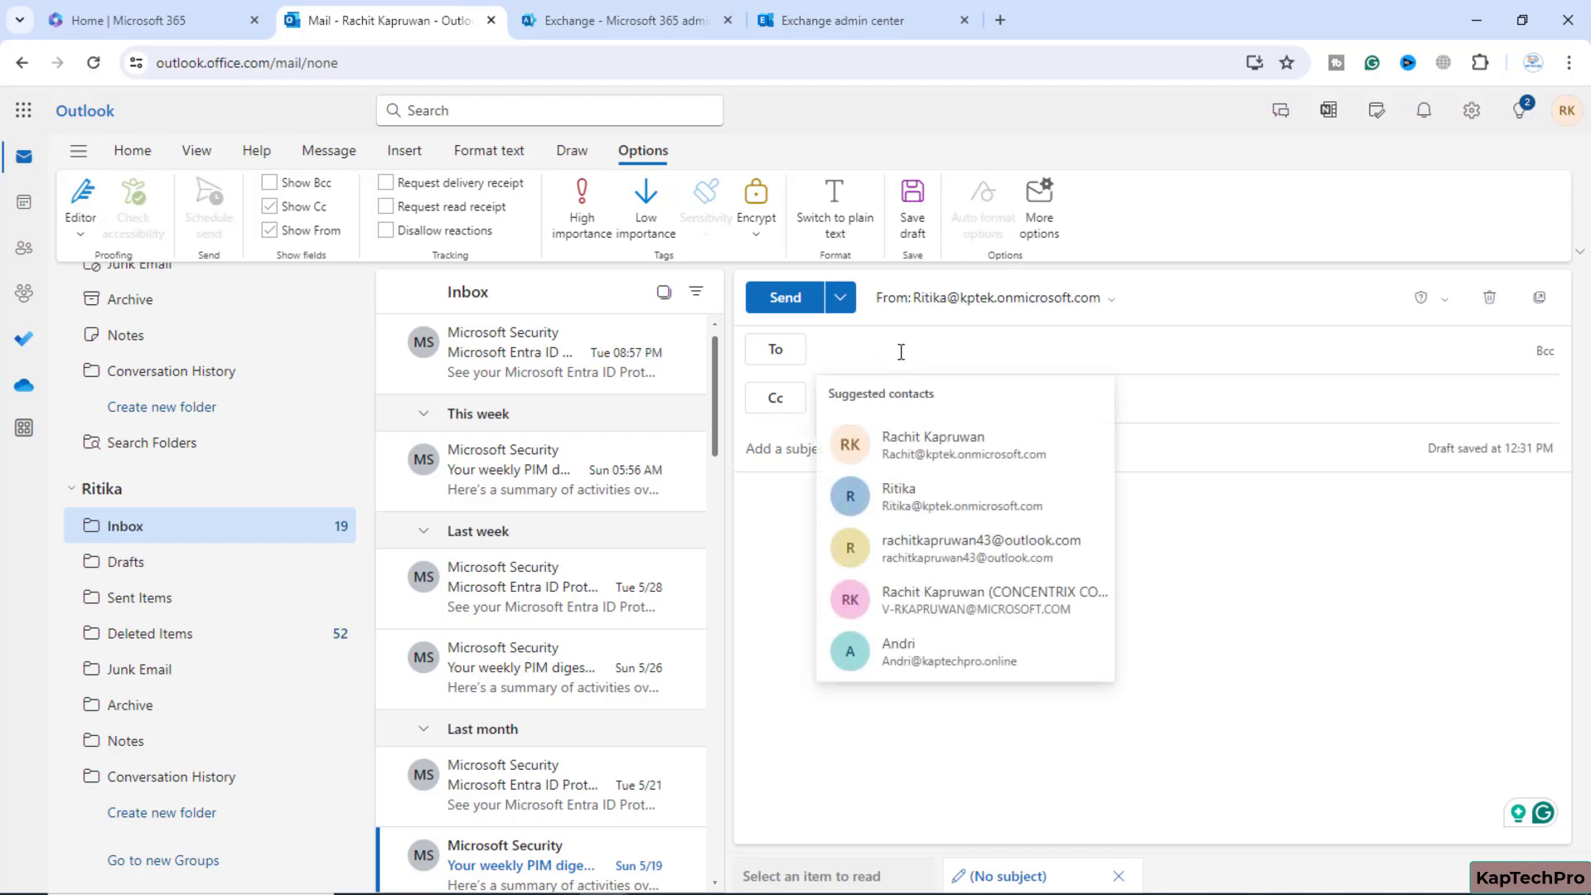
click(920, 452)
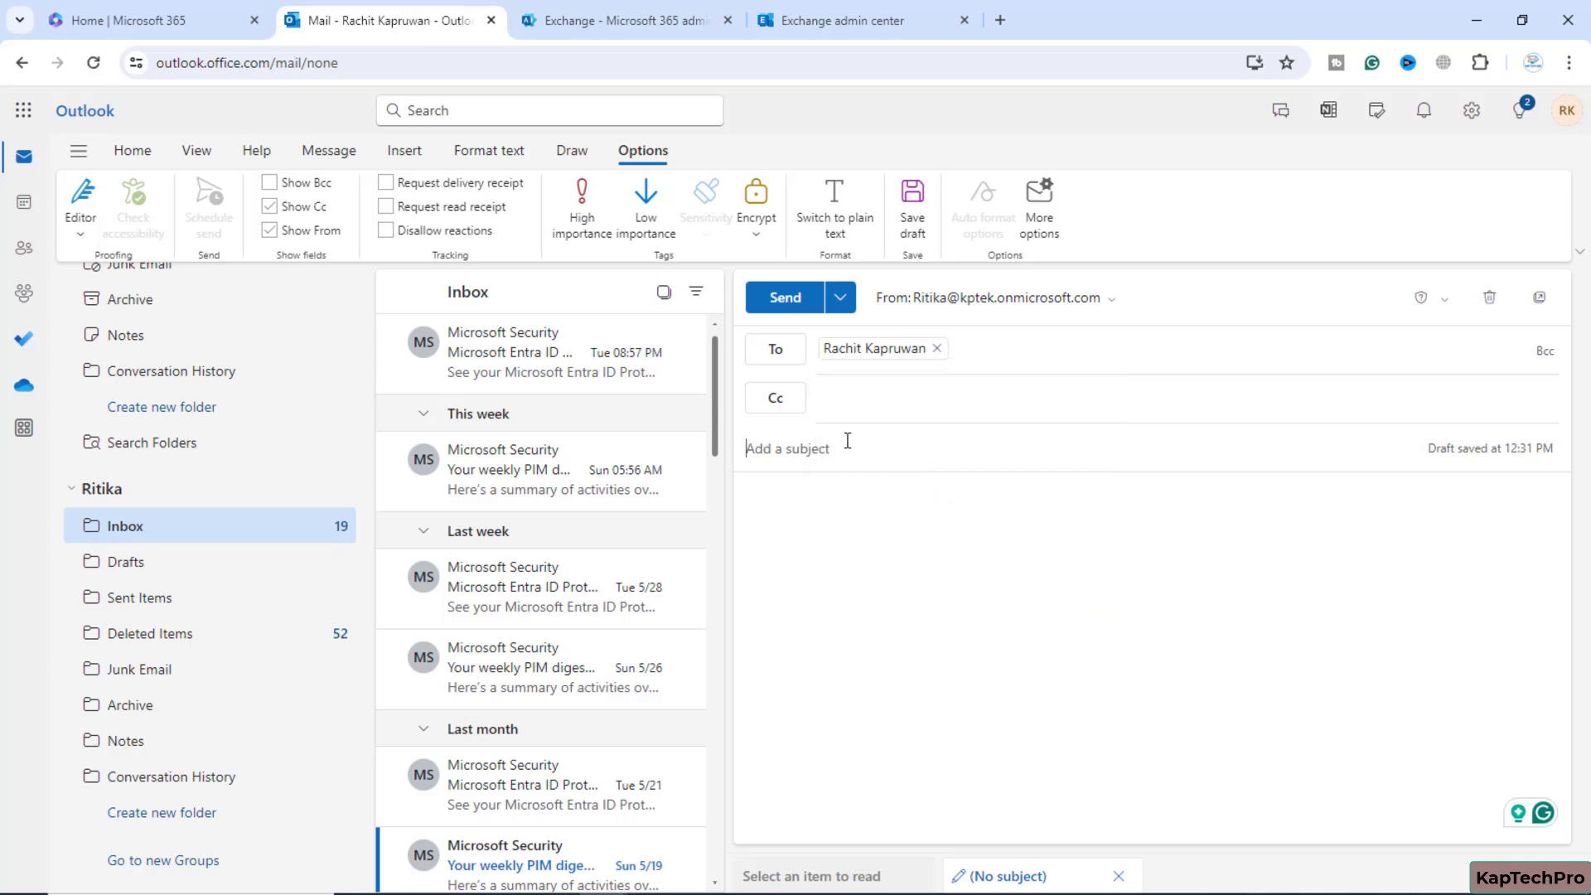
Enter subject 'MAIL' and body 'CHECK Mail from' followed by the user's name
text(MAIL)
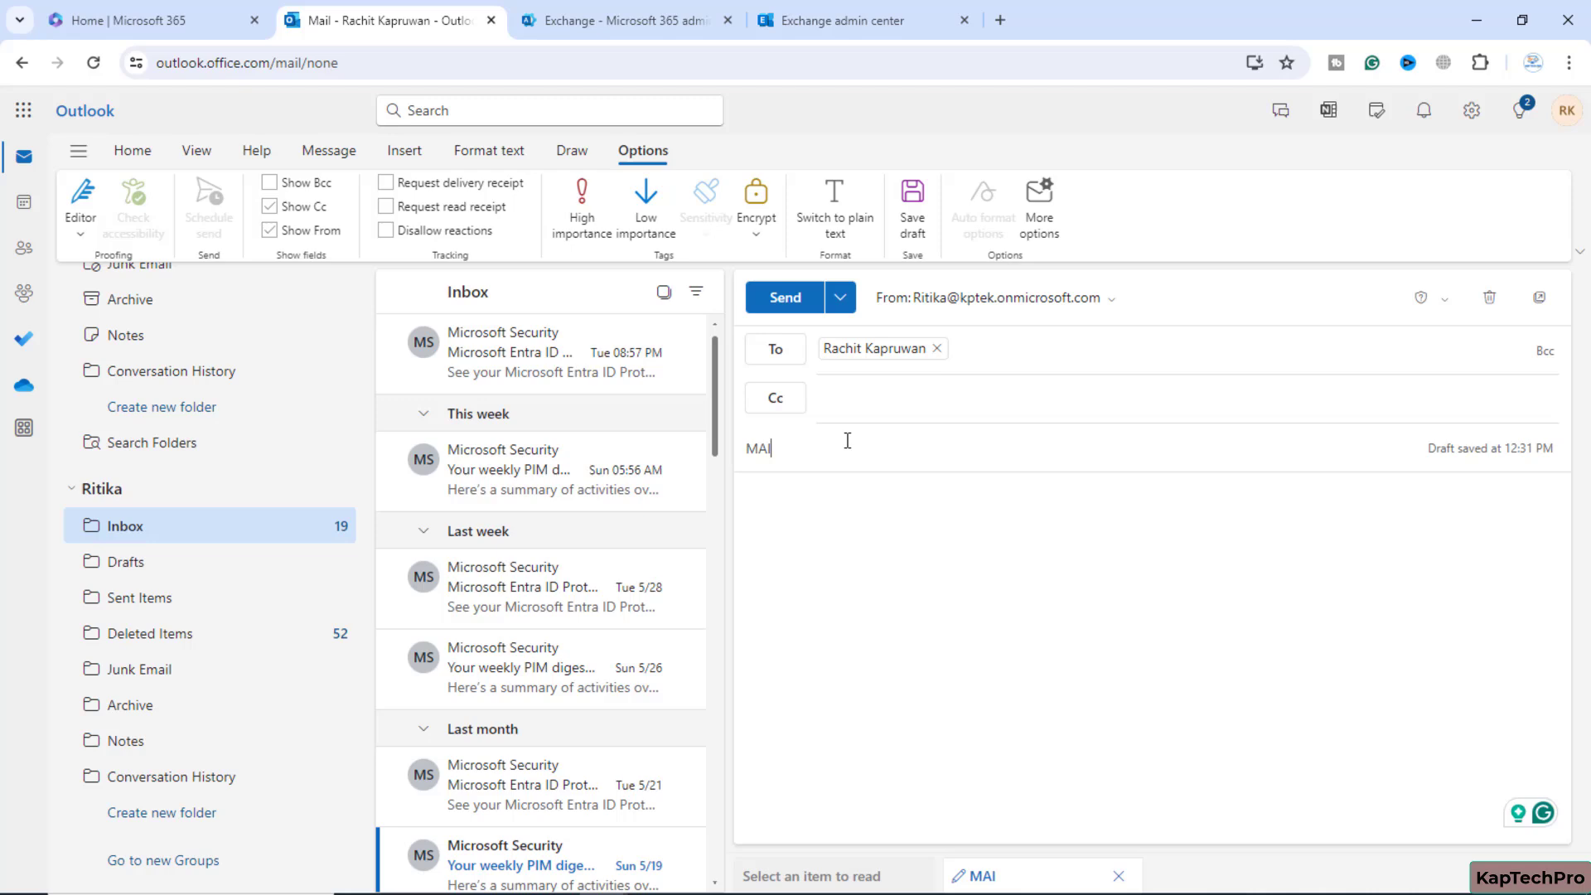
click(814, 500)
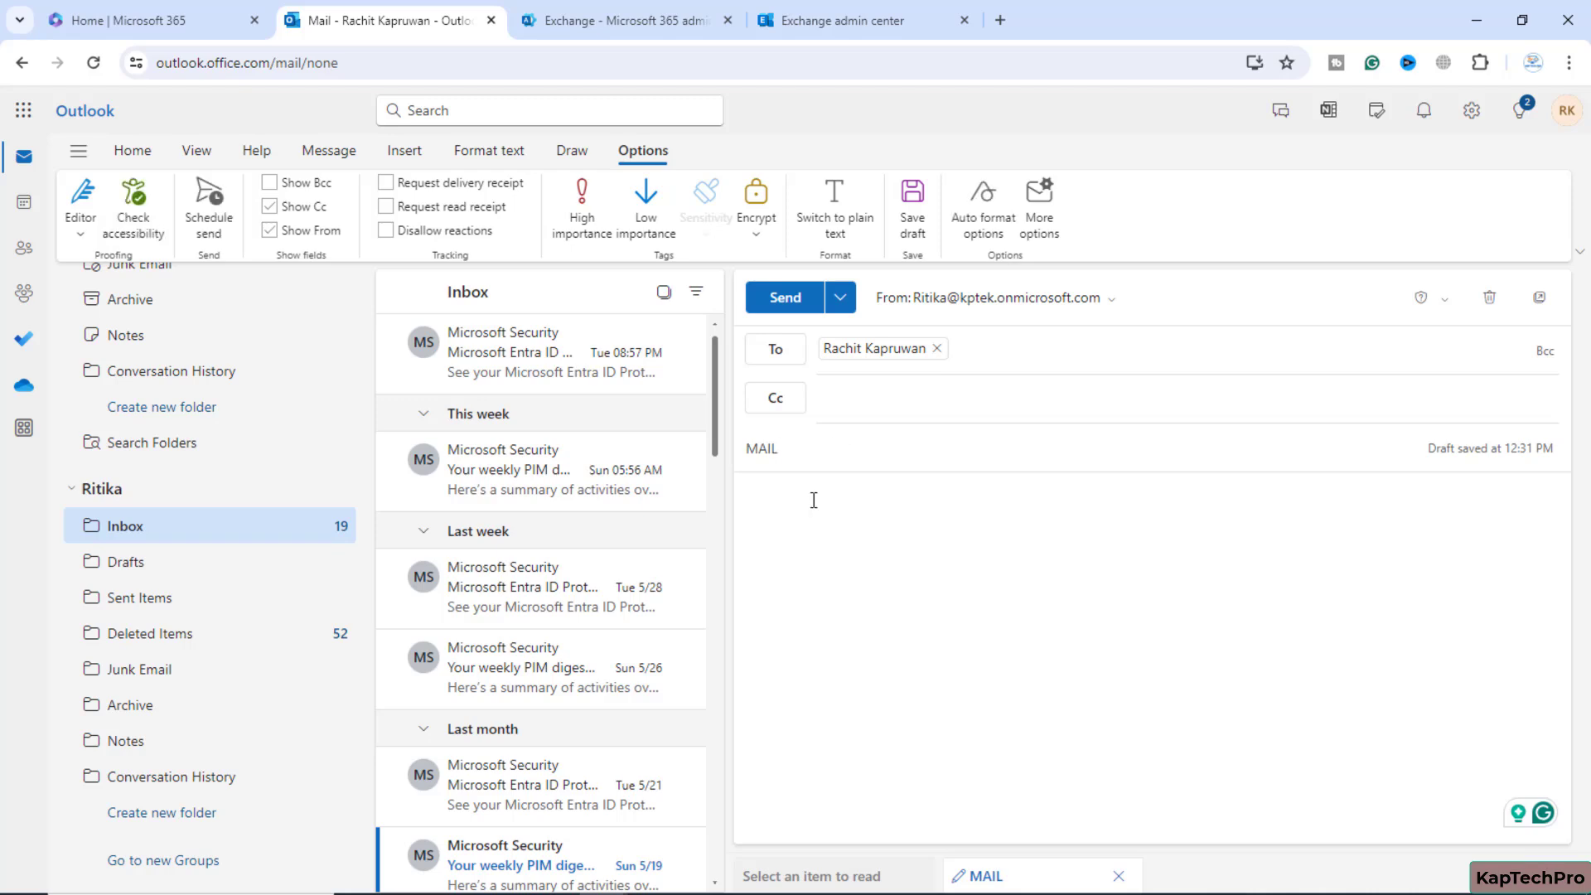
text(CHECL)
key(BackSpace)
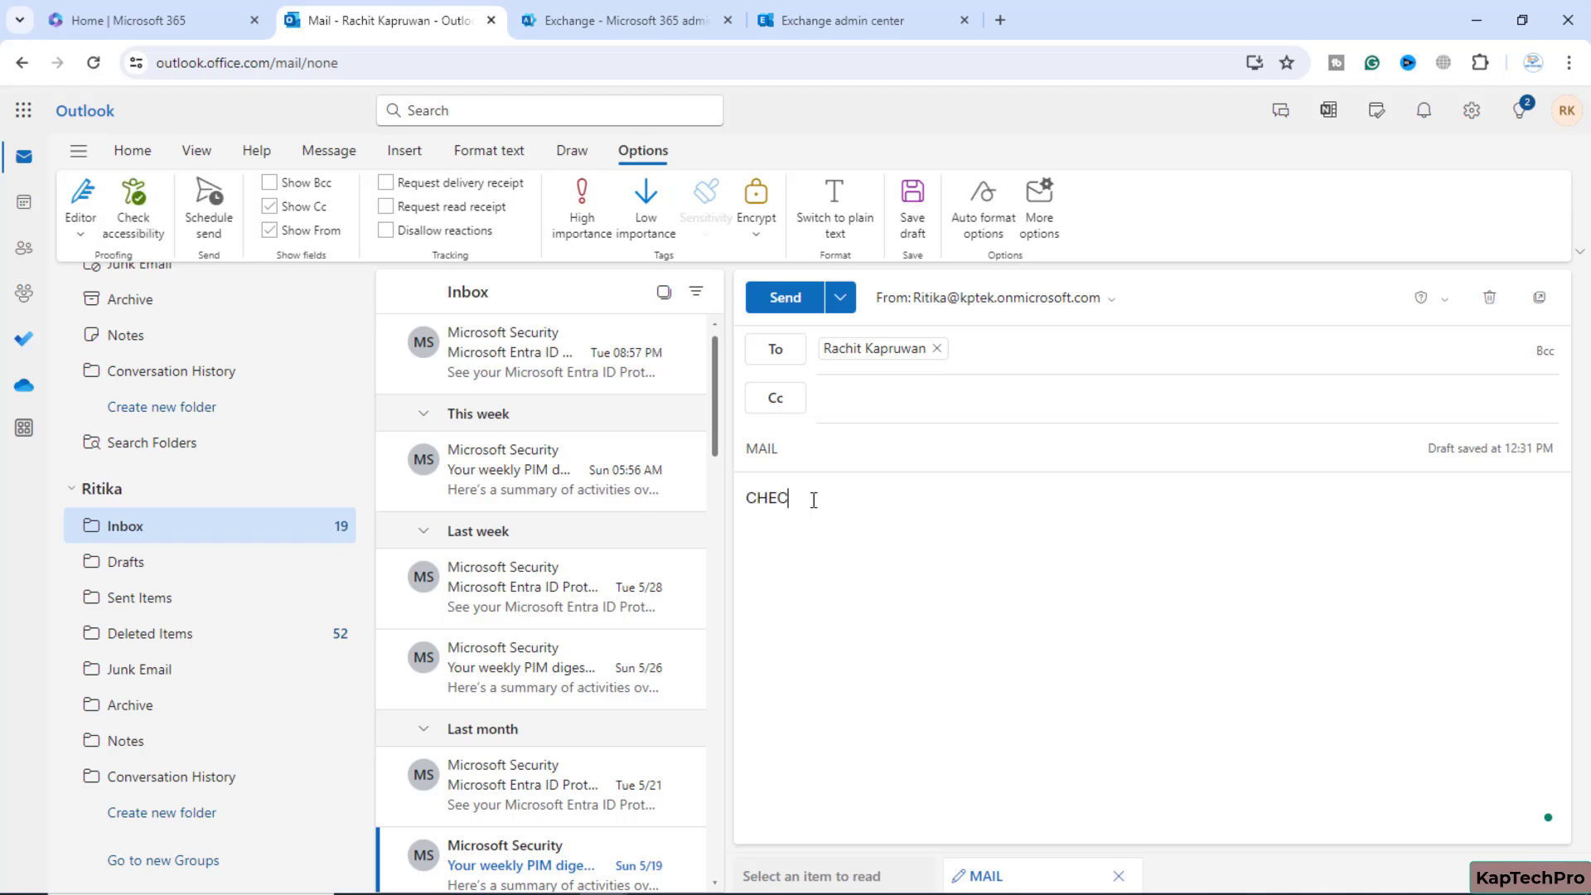
text(K)
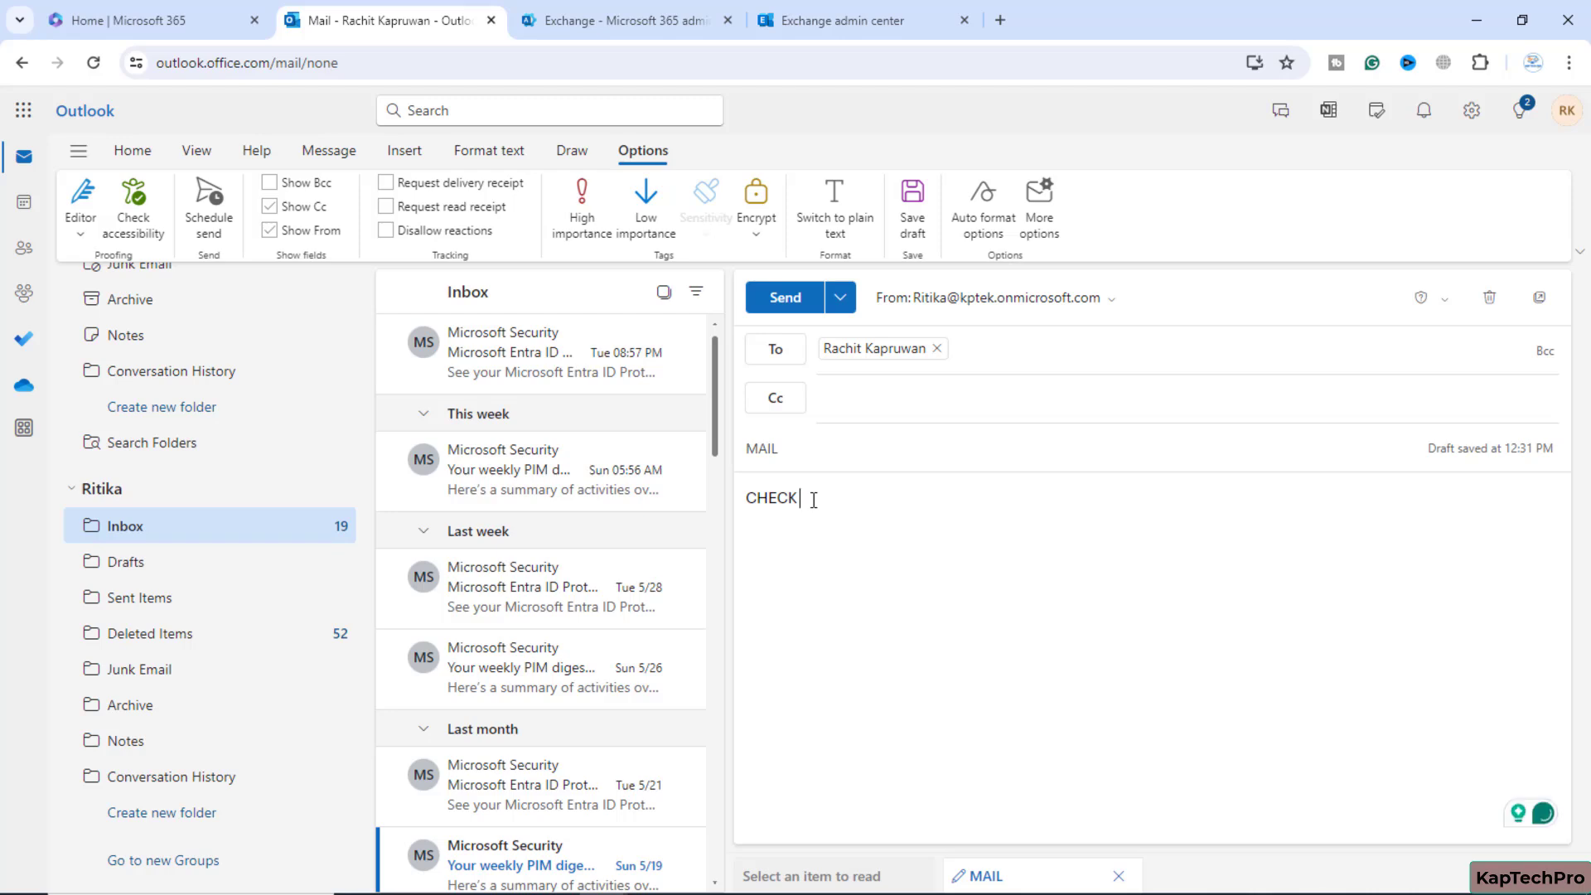
text( Mail f)
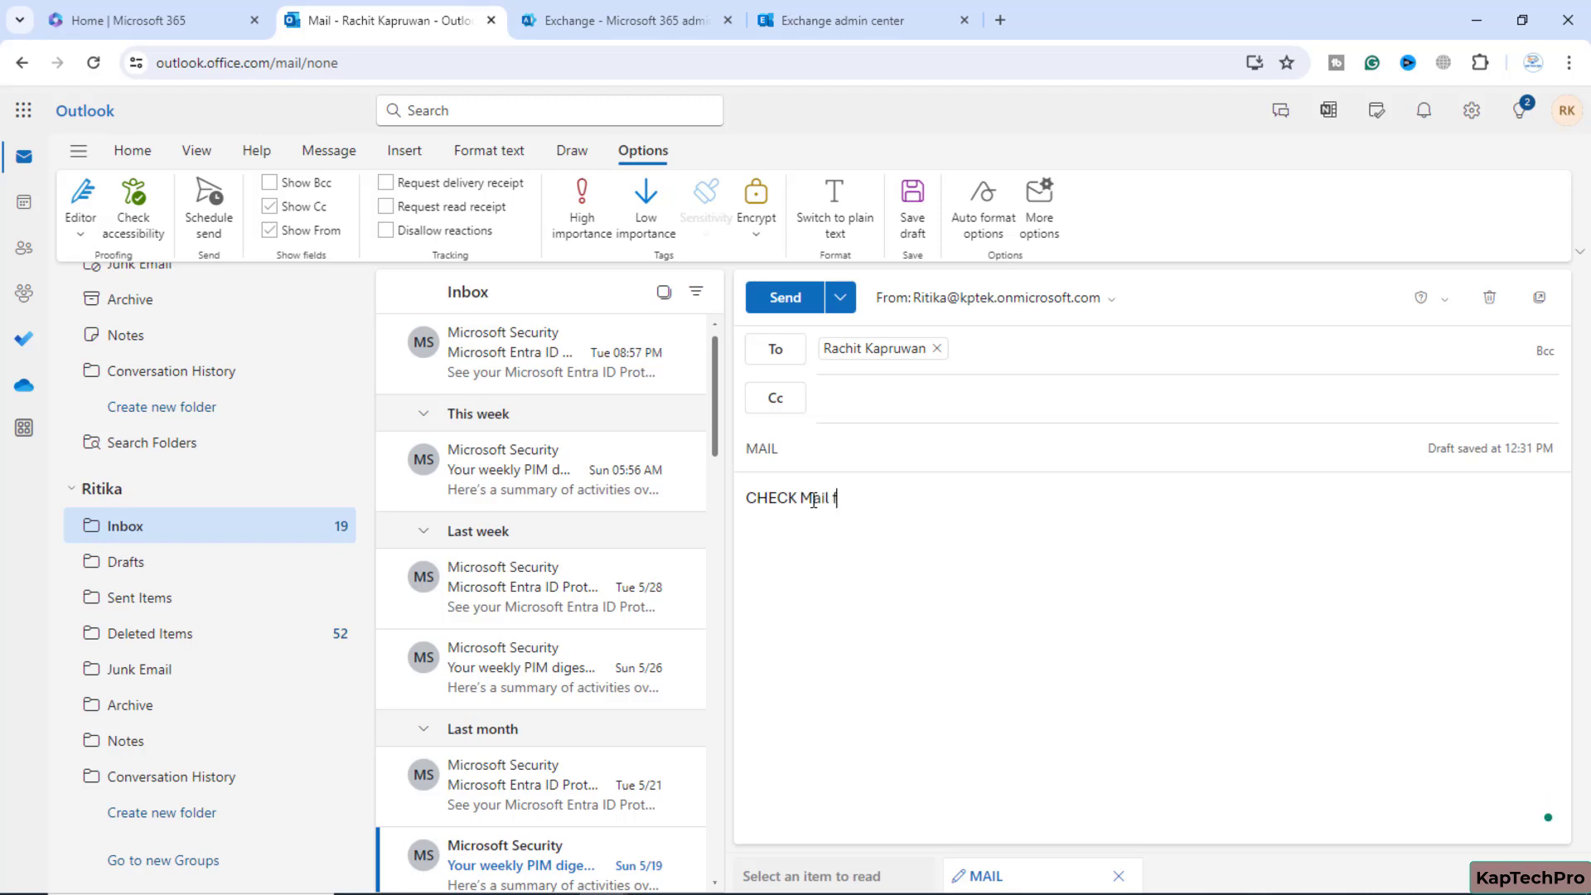
text(rom RiTika)
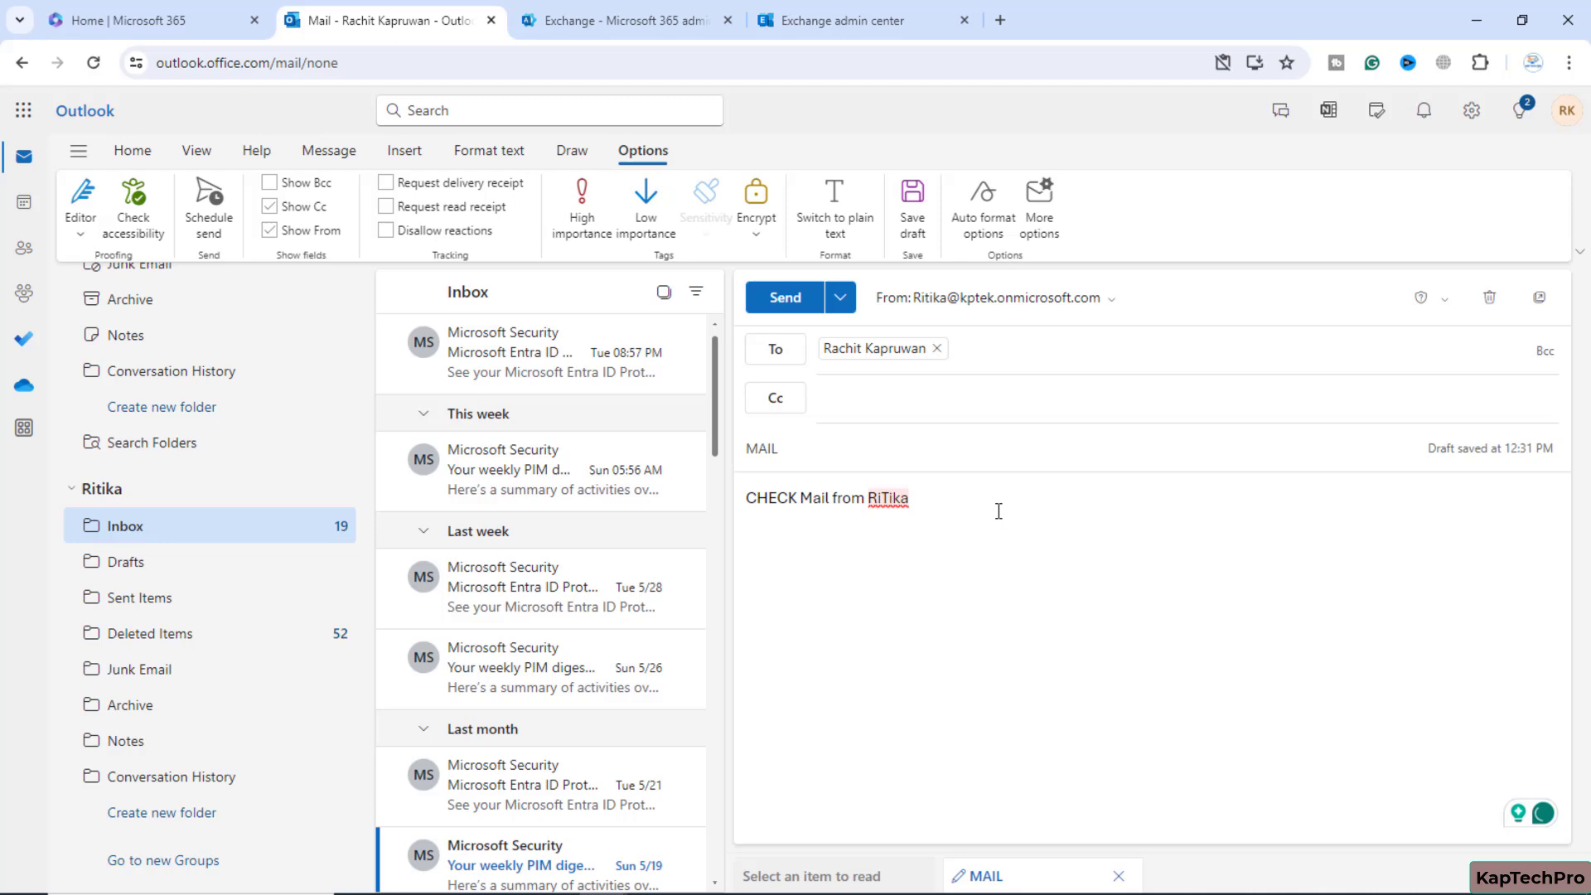
Send the 'MAIL' message from the delegated mailbox and open it in the admin's Inbox
click(779, 297)
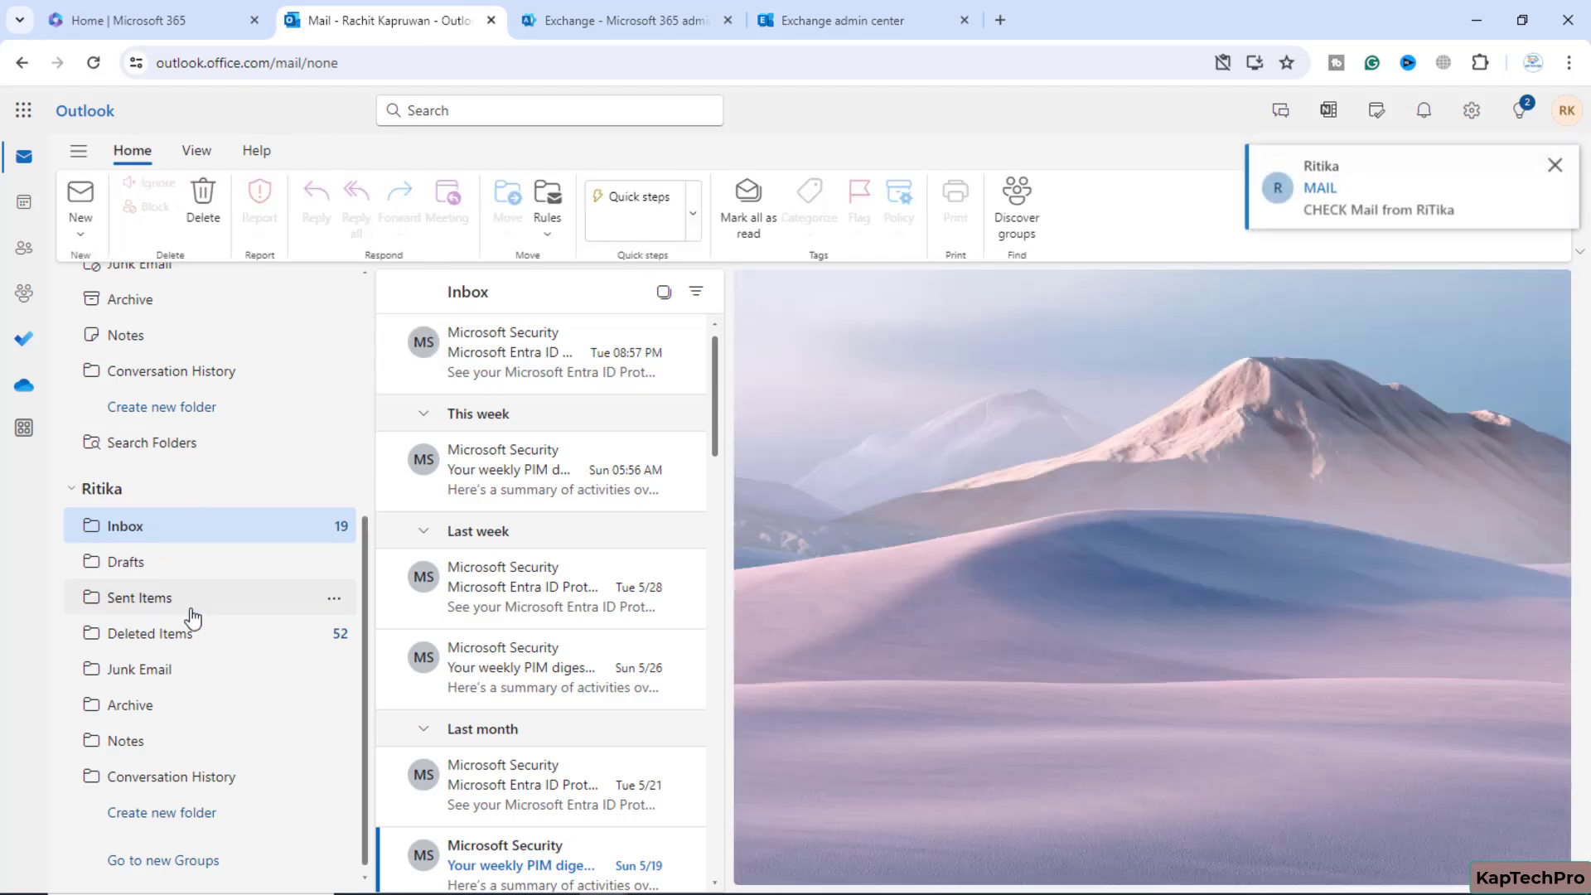
scroll(192, 617, up, 5)
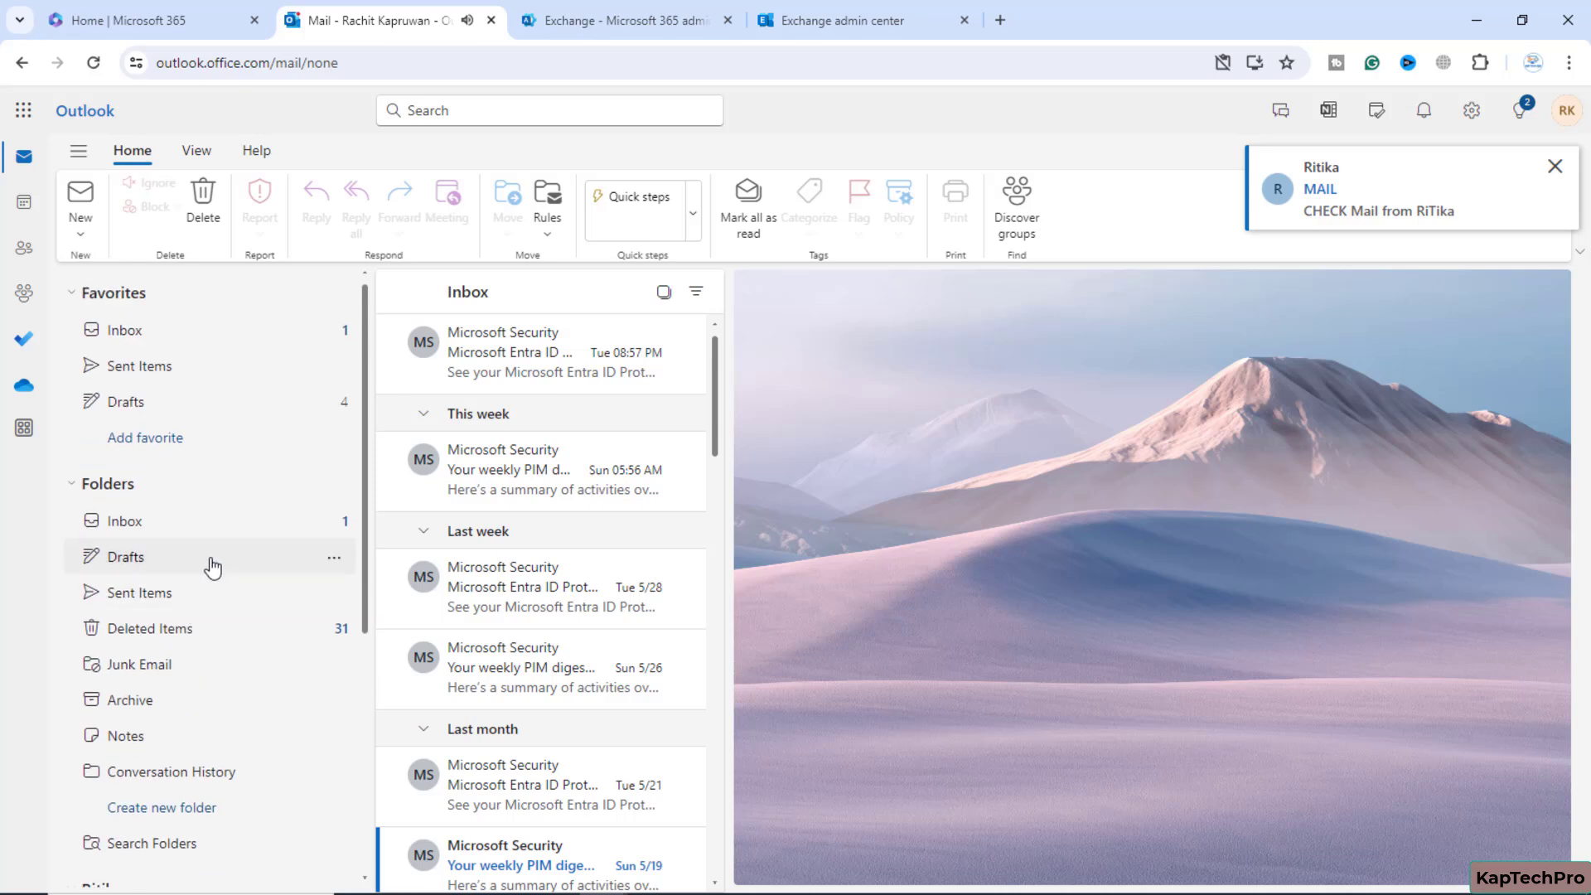
click(239, 524)
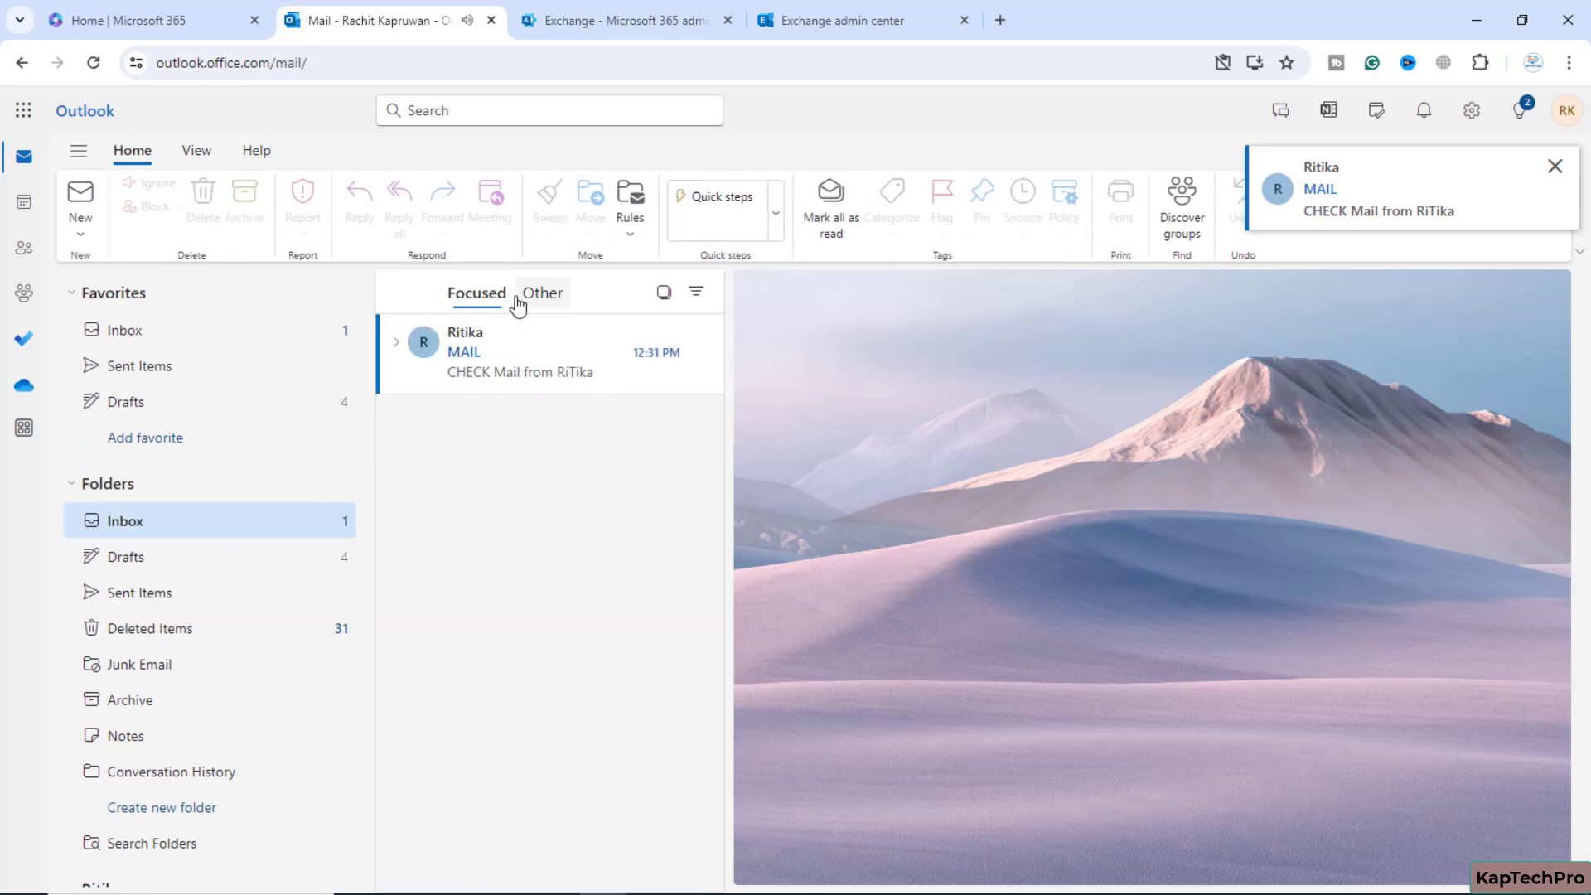
click(514, 362)
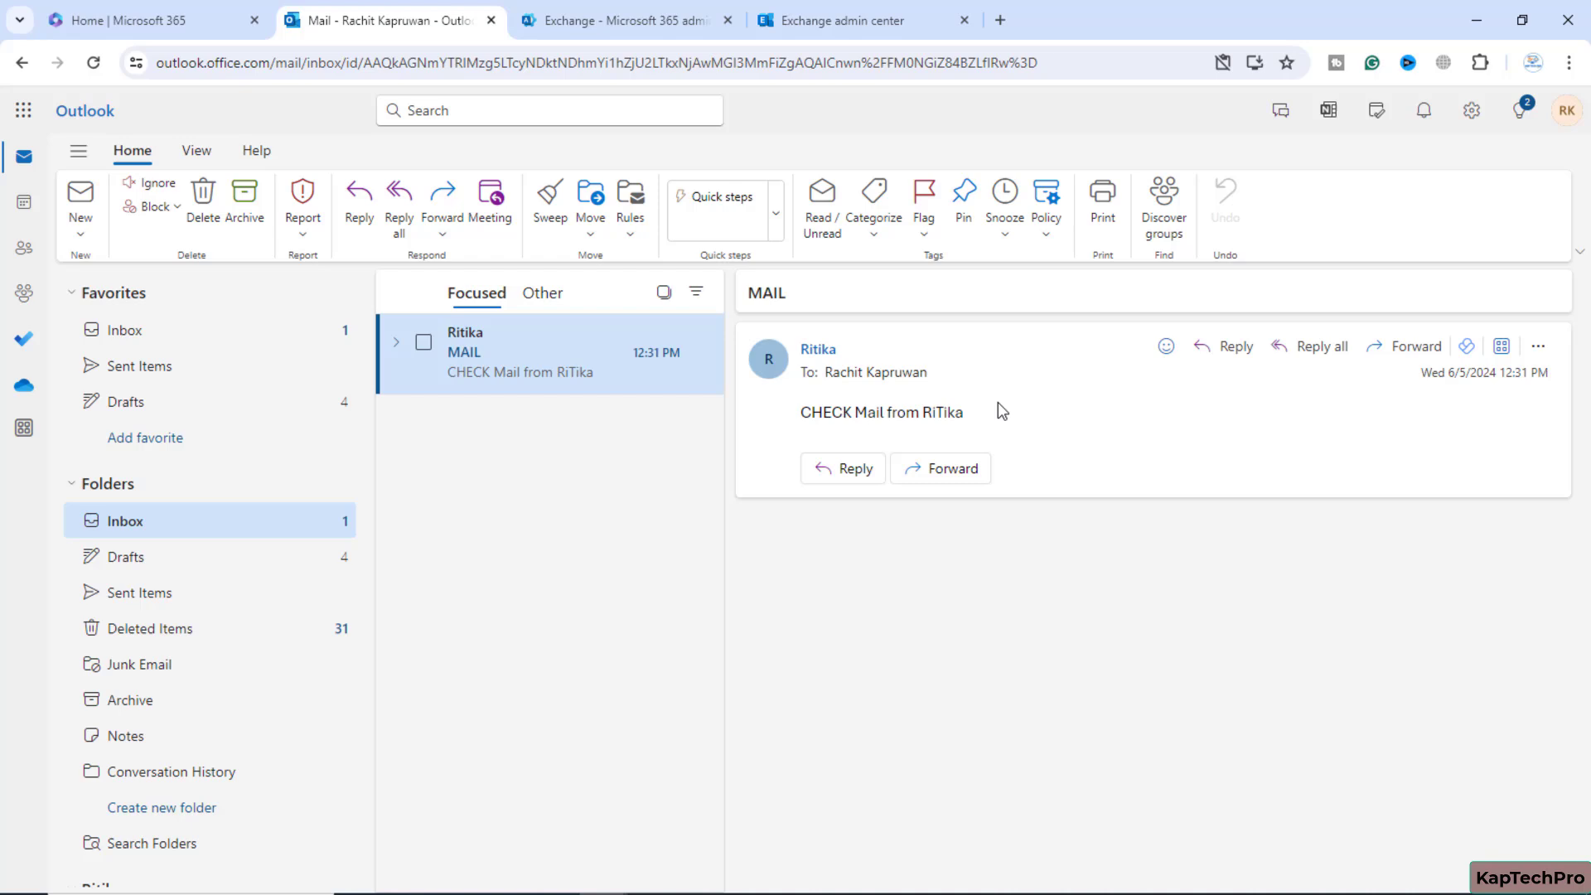